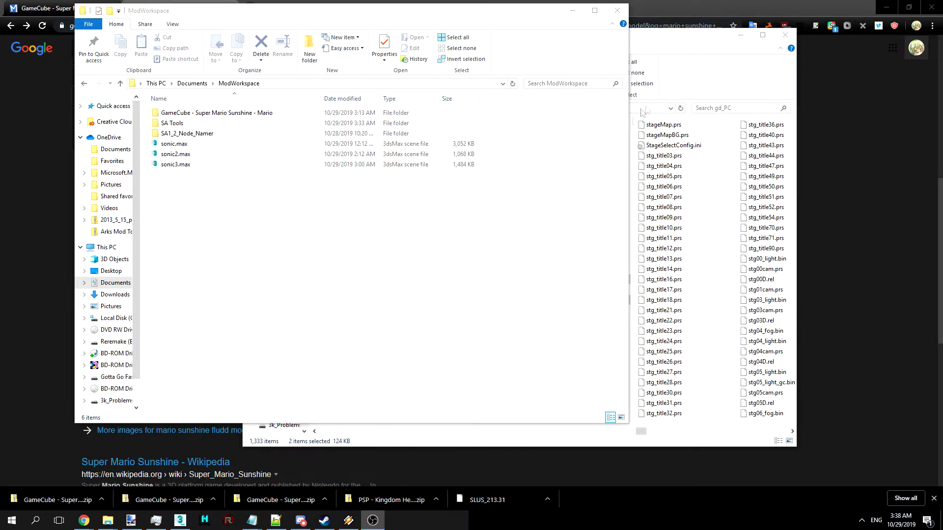
- Browse to the Sonic Adventure 2 resource\gd_PC folder
click(692, 79)
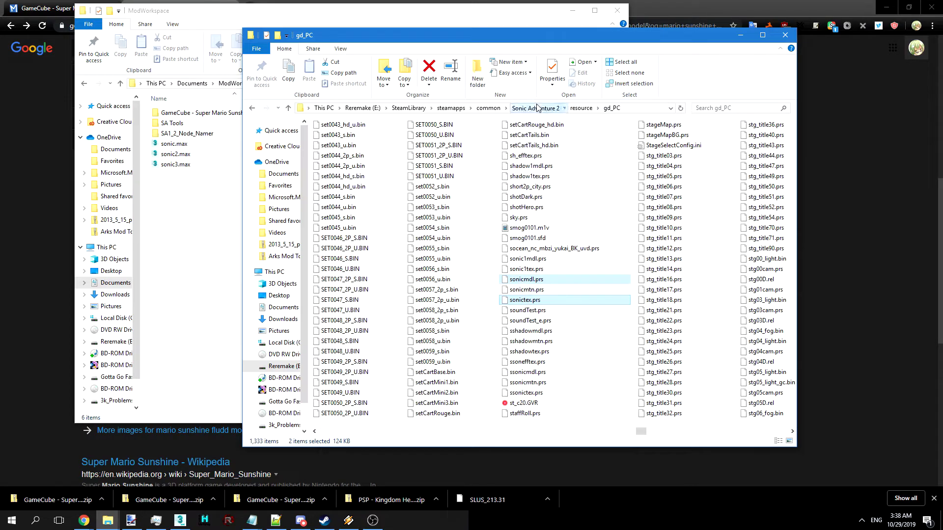
click(535, 107)
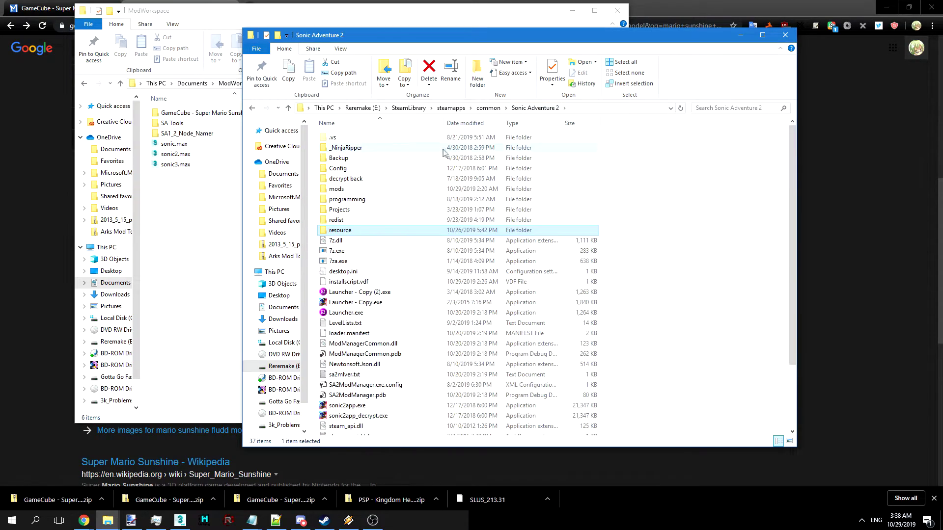
double_click(343, 231)
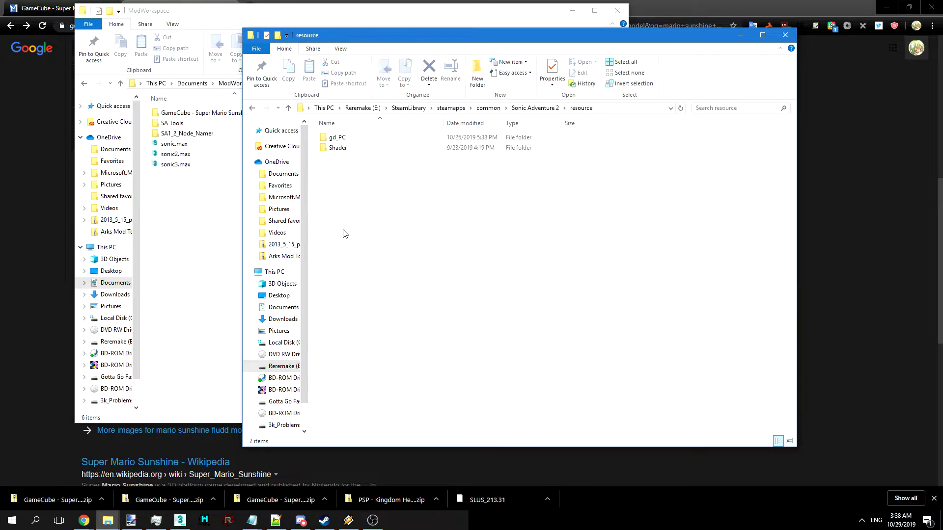
double_click(344, 138)
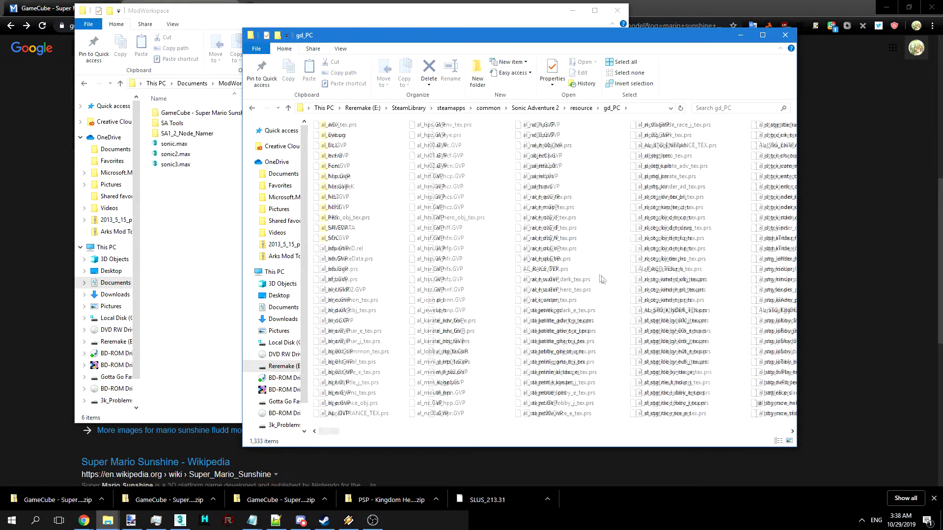
scroll(605, 285, down, 20)
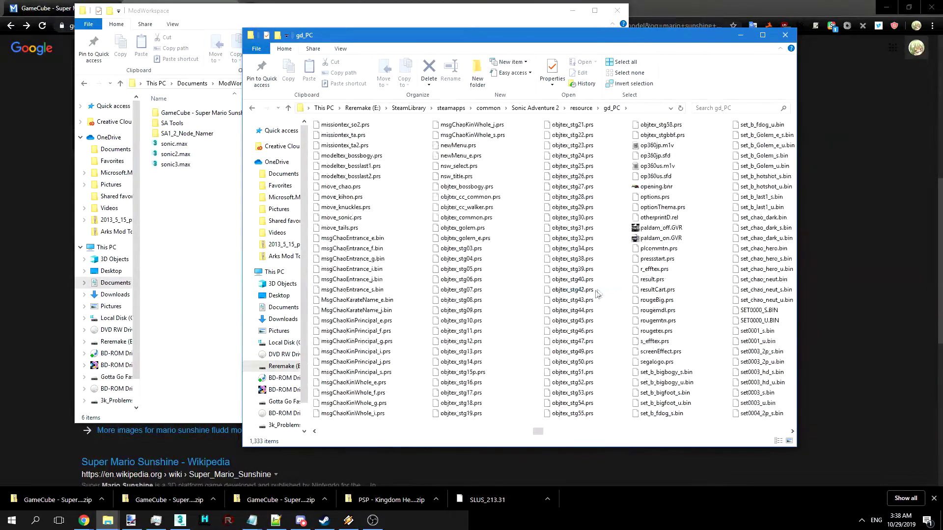
scroll(599, 303, down, 10)
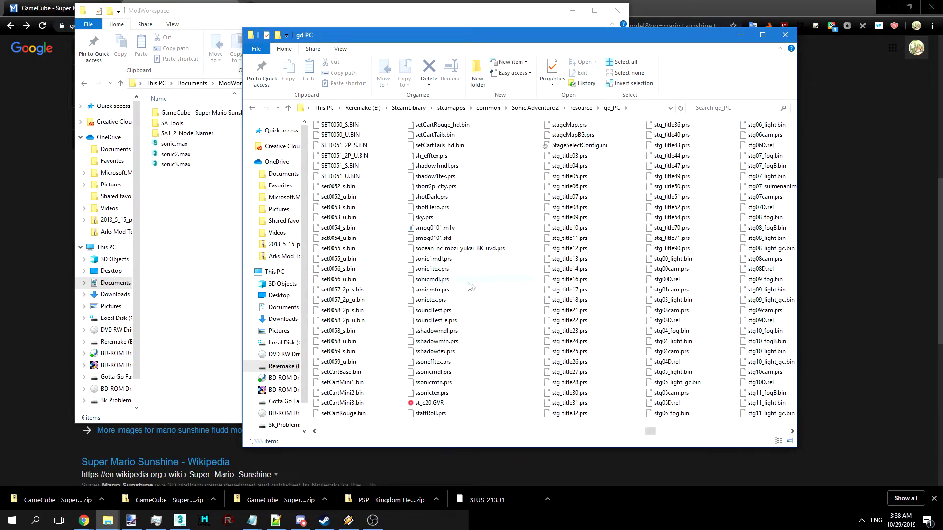
- Copy sonicmdl.prs and sonictex.prs into the ModWorkspace folder
click(433, 279)
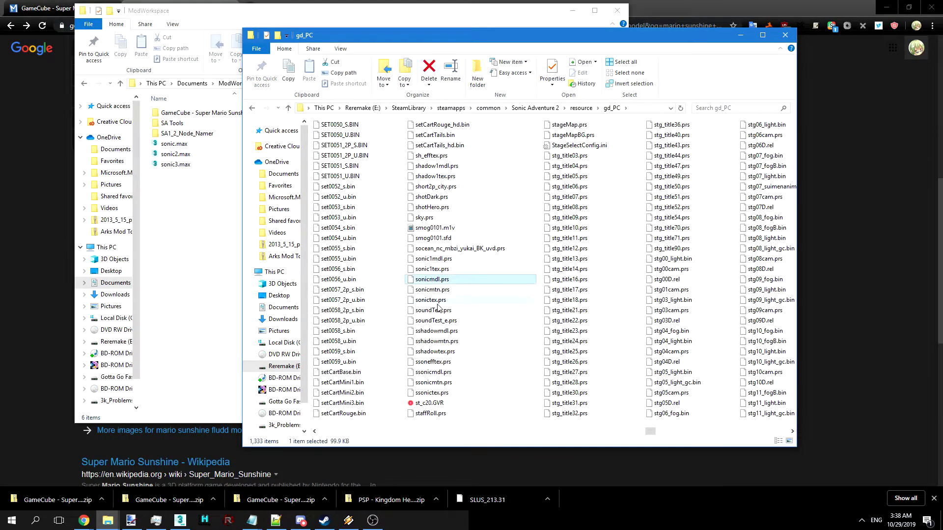
ctrl+click(436, 299)
key(ctrl+c)
click(231, 286)
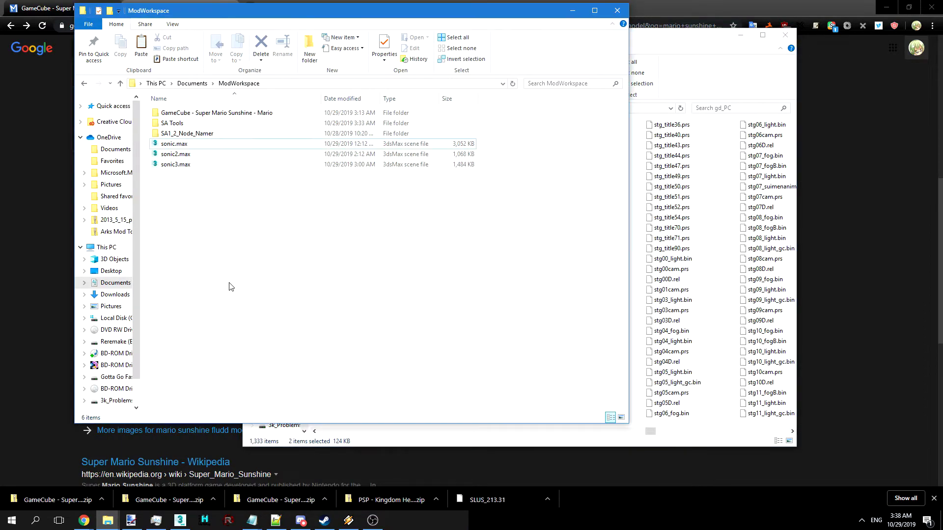
key(ctrl+v)
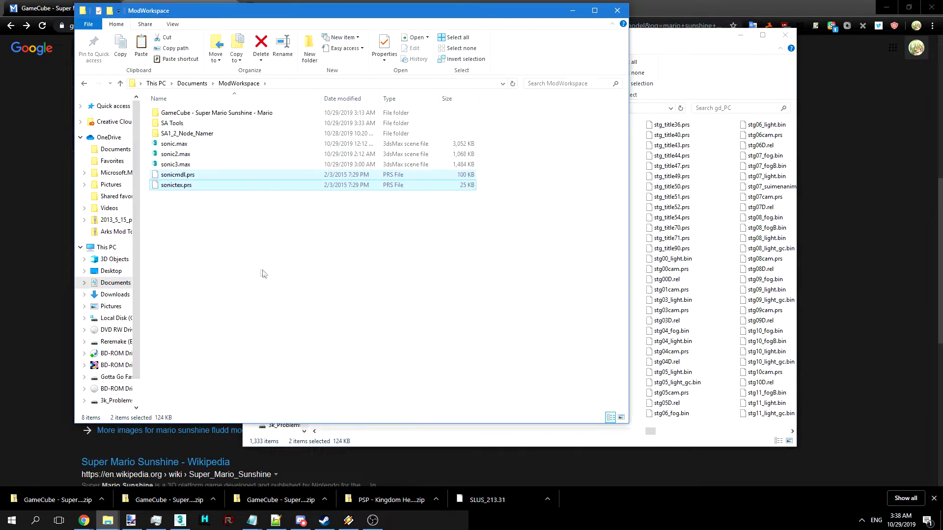
- Launch splitMDL.exe from the SA Tools\SA2PC folder
double_click(189, 123)
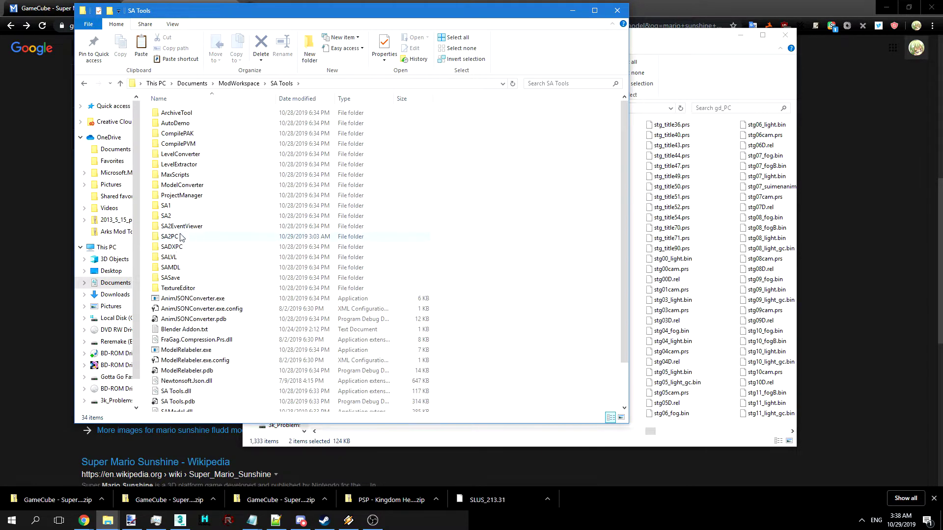
double_click(181, 237)
scroll(228, 192, down, 3)
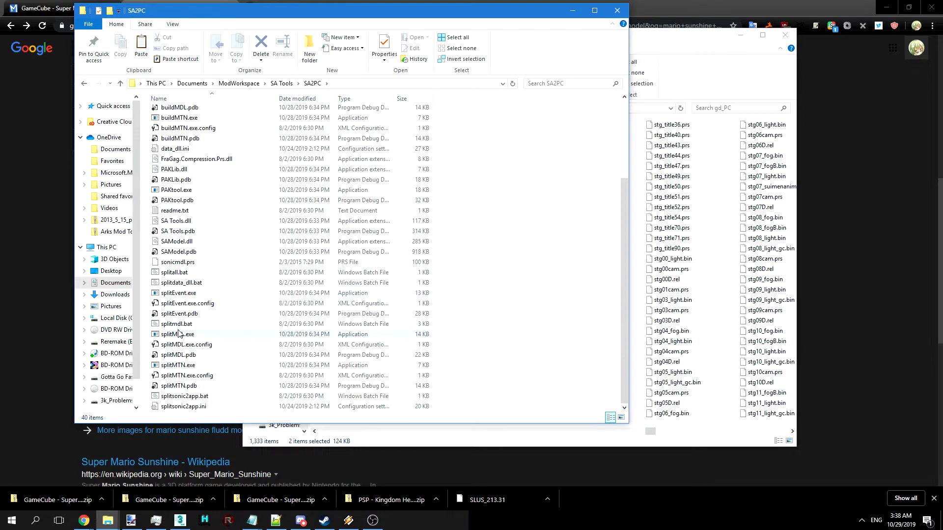
double_click(179, 334)
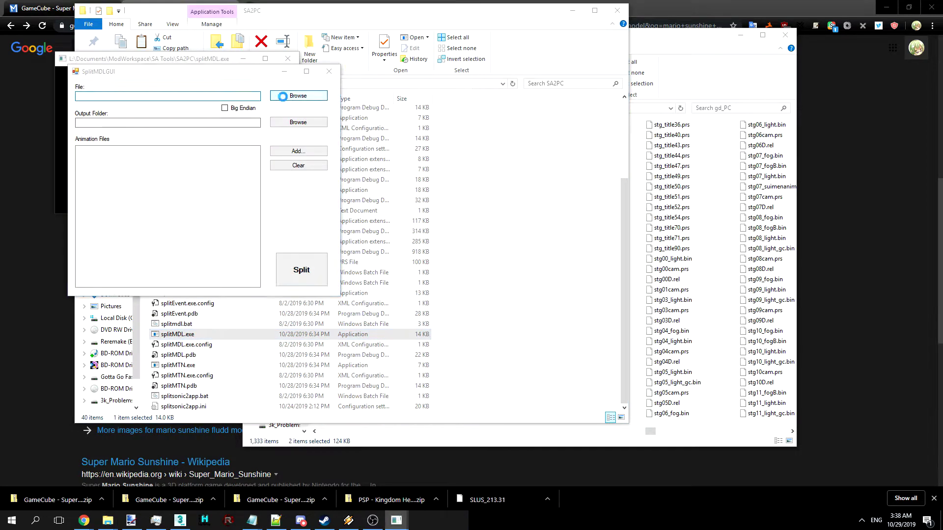
- Split sonicmdl.prs with ModWorkspace as the output folder, then close the splitter
click(283, 97)
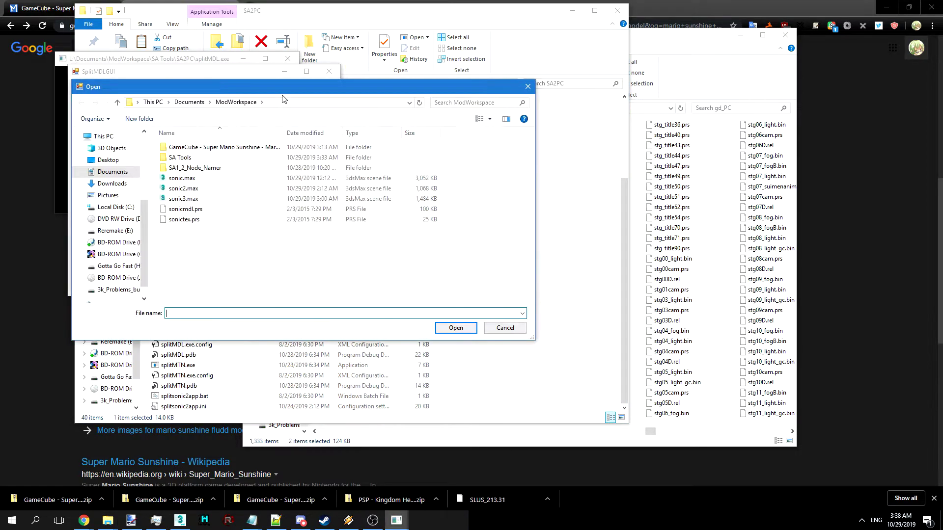
double_click(185, 210)
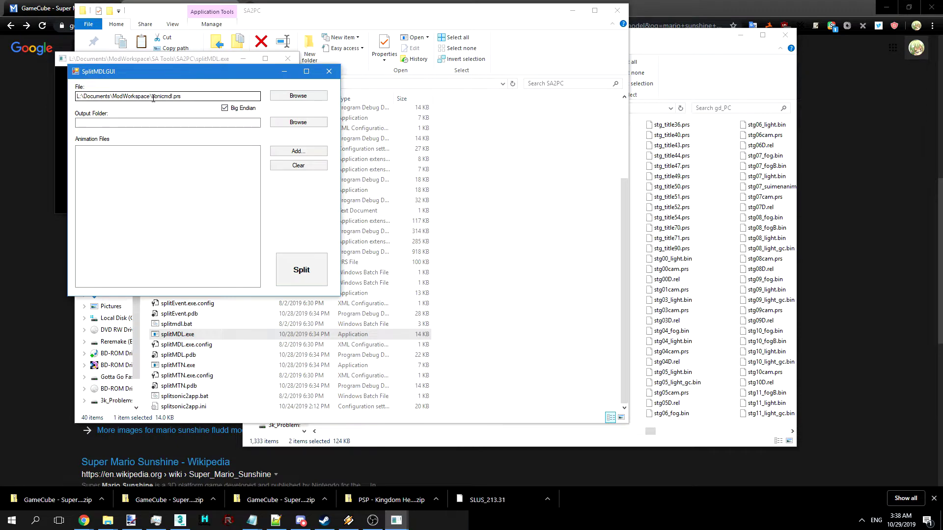
drag(153, 98, 76, 98)
key(ctrl+c)
click(122, 123)
key(ctrl+v)
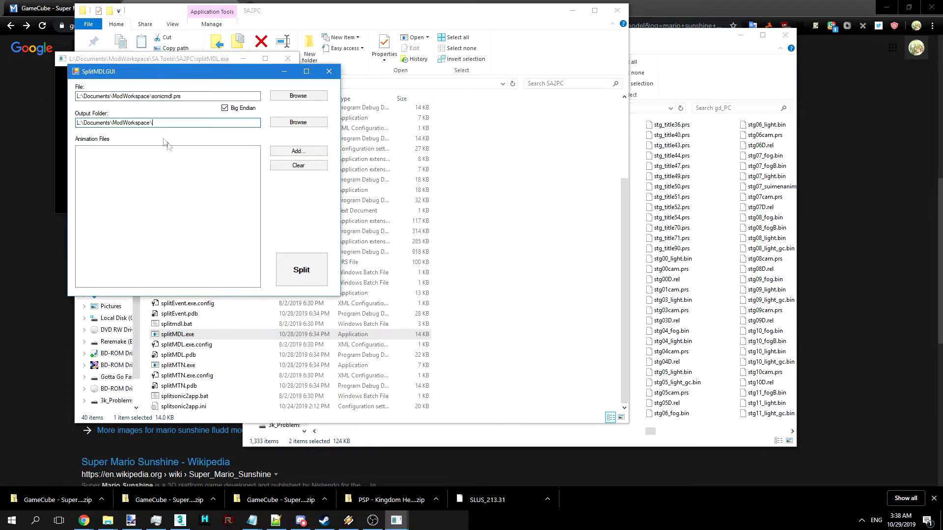
click(299, 268)
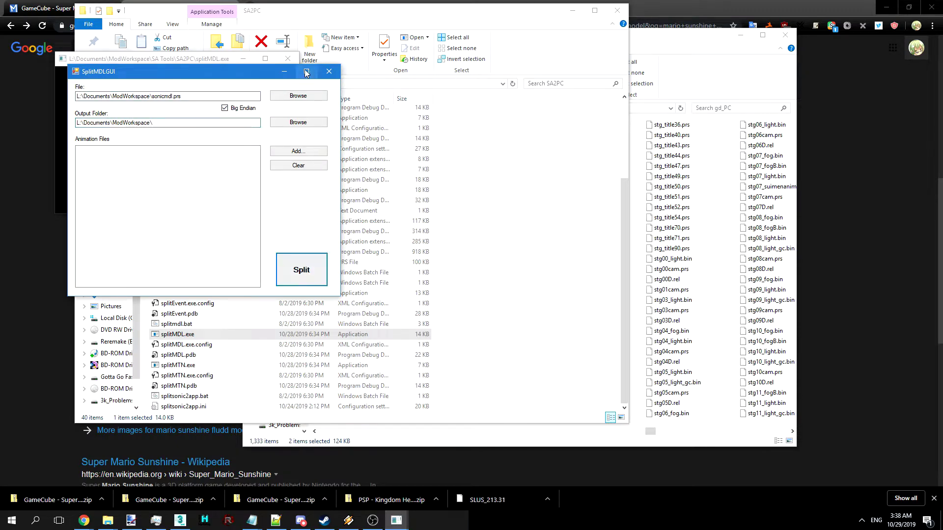
click(288, 59)
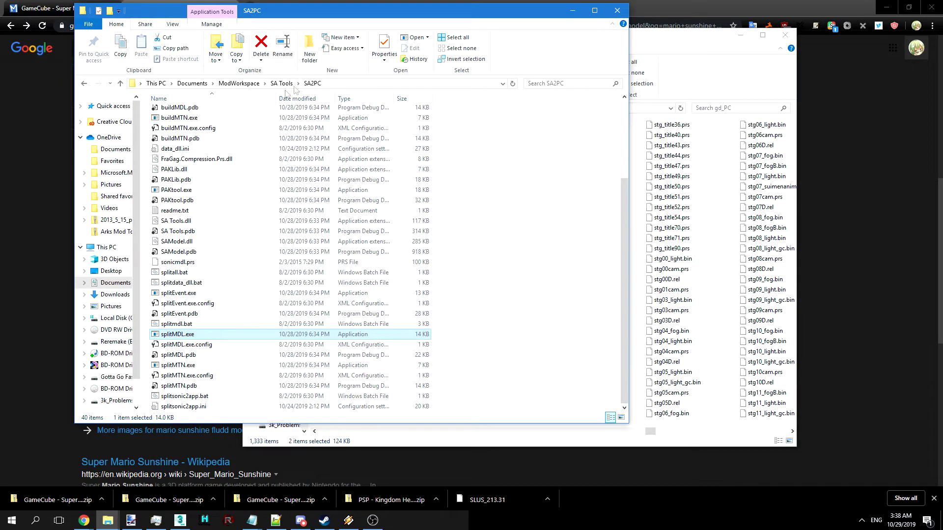
- Check the sonicmdl output folder, then launch SAMDL from SA Tools\SAMDL
click(240, 83)
double_click(178, 144)
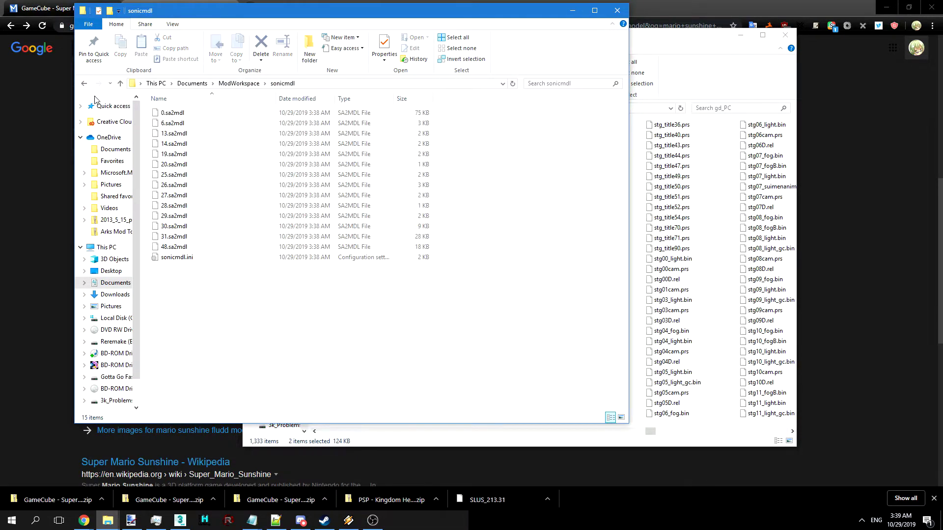
double_click(86, 87)
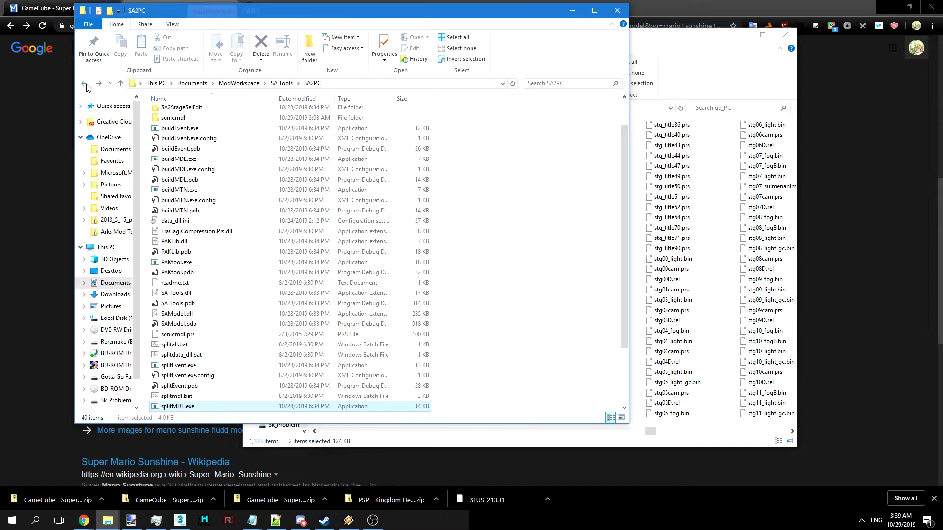
click(277, 84)
double_click(175, 268)
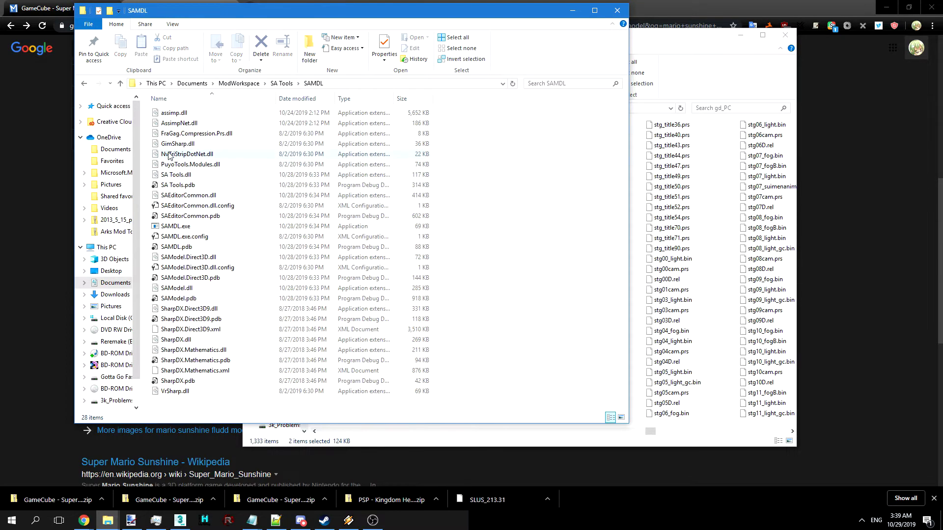
double_click(180, 228)
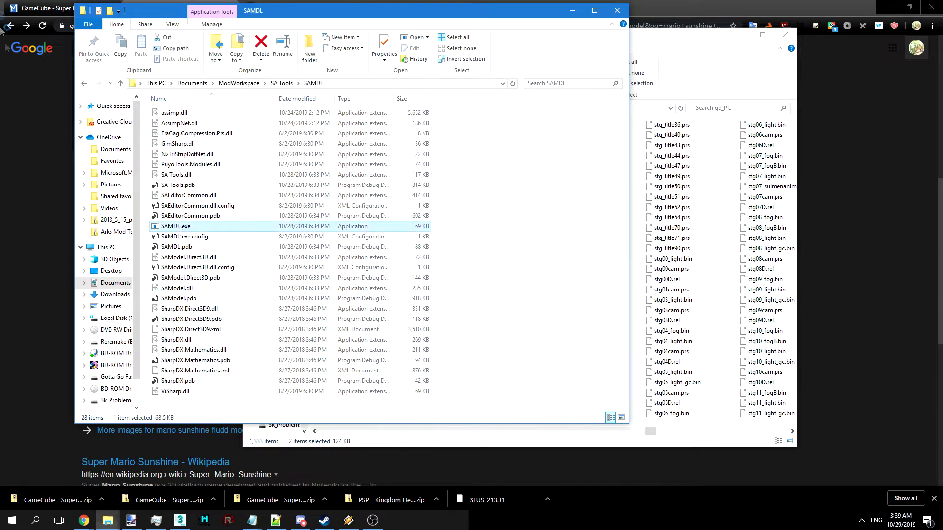
- Load sonictex.prs from ModWorkspace as the model textures
click(12, 18)
click(22, 48)
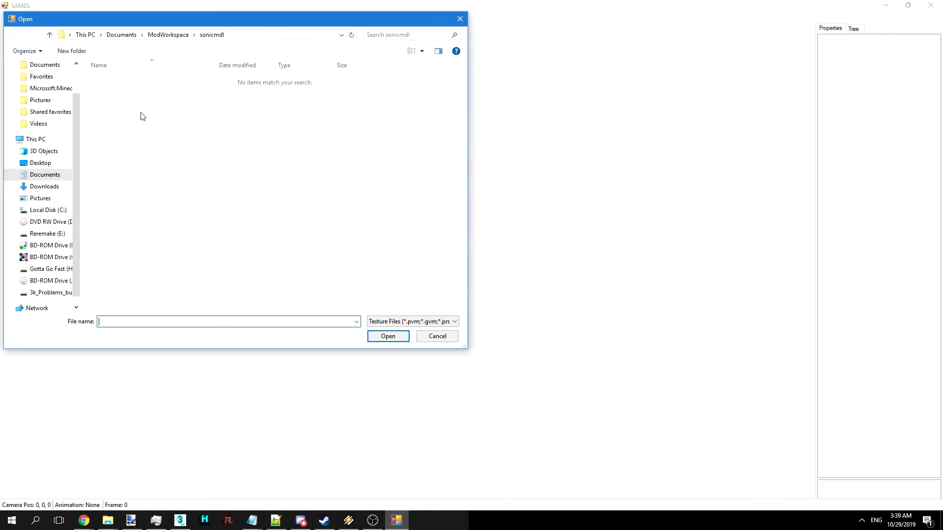
click(161, 37)
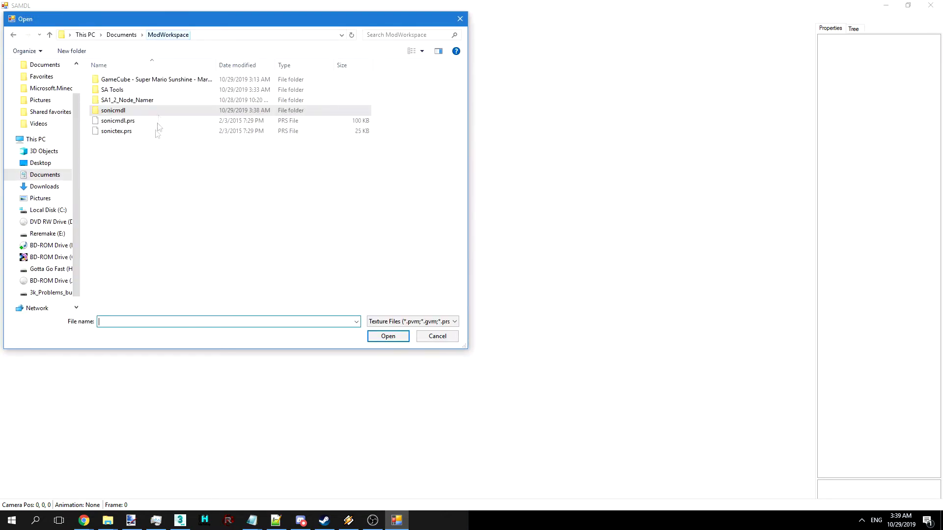
double_click(127, 131)
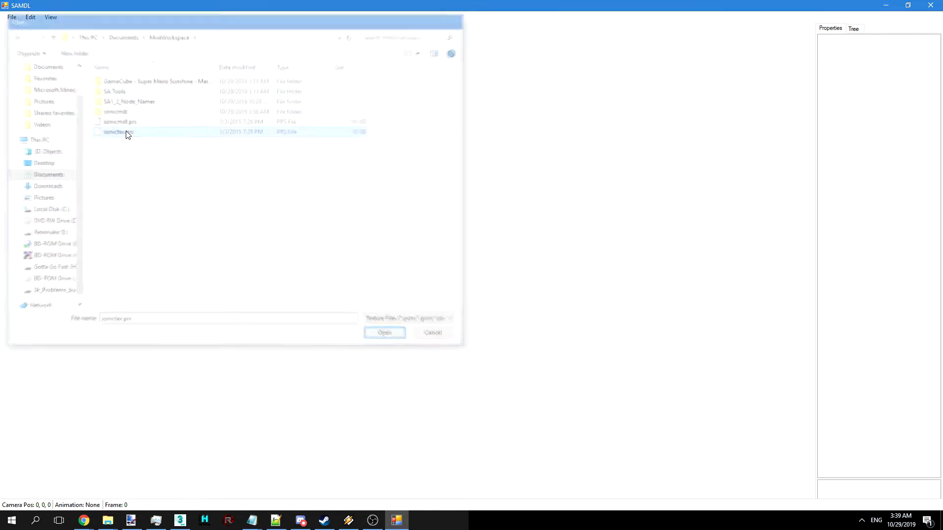
- Open the split model sonicmdl\0.sa2mdl
click(16, 17)
click(31, 38)
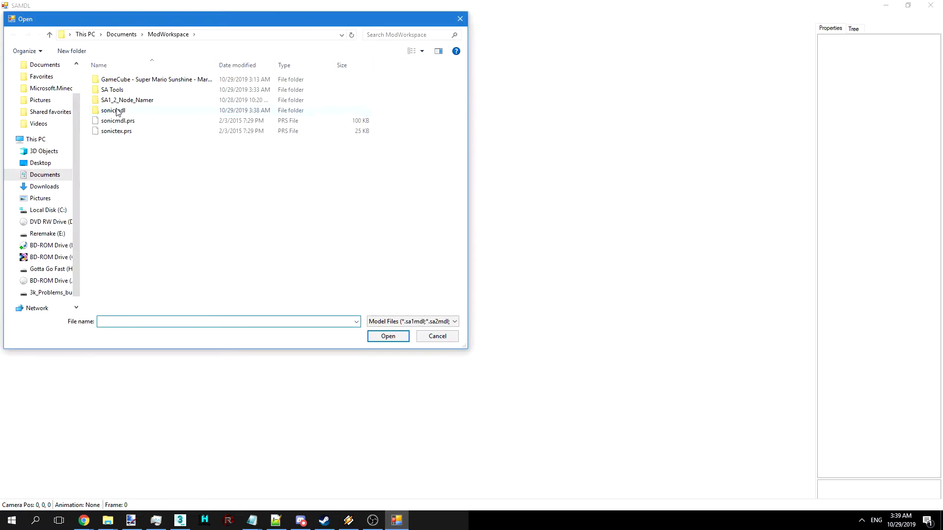
double_click(116, 111)
double_click(109, 79)
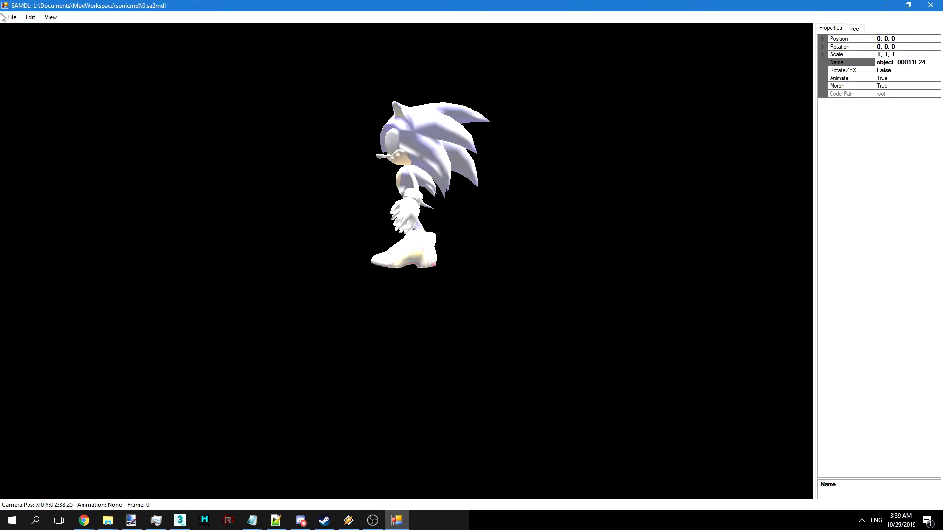
- Export the model with ASSIMP Export as object_00011E24.dae
click(11, 17)
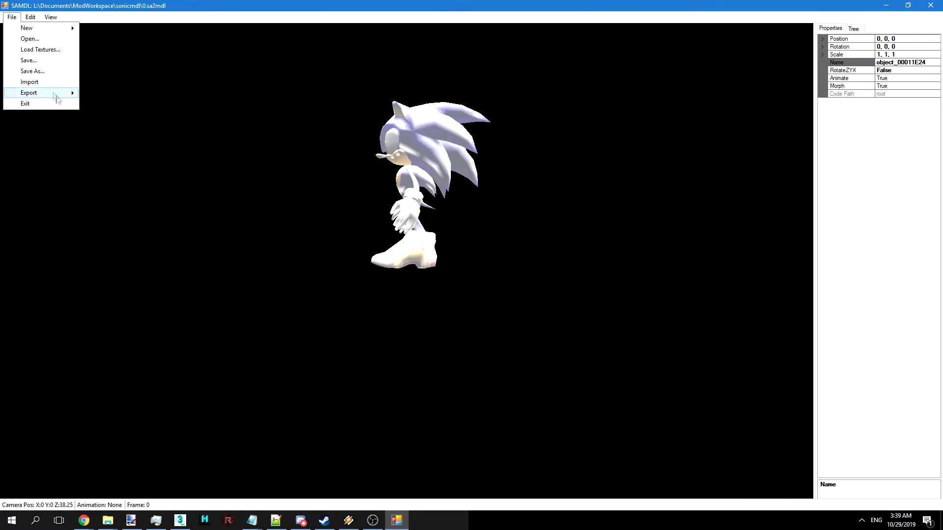
mouse_move(28, 92)
click(114, 115)
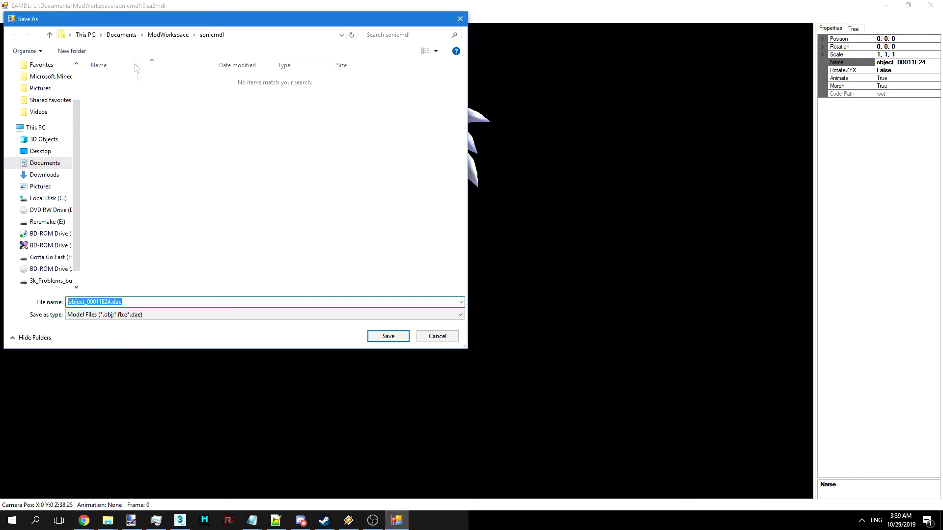
click(391, 333)
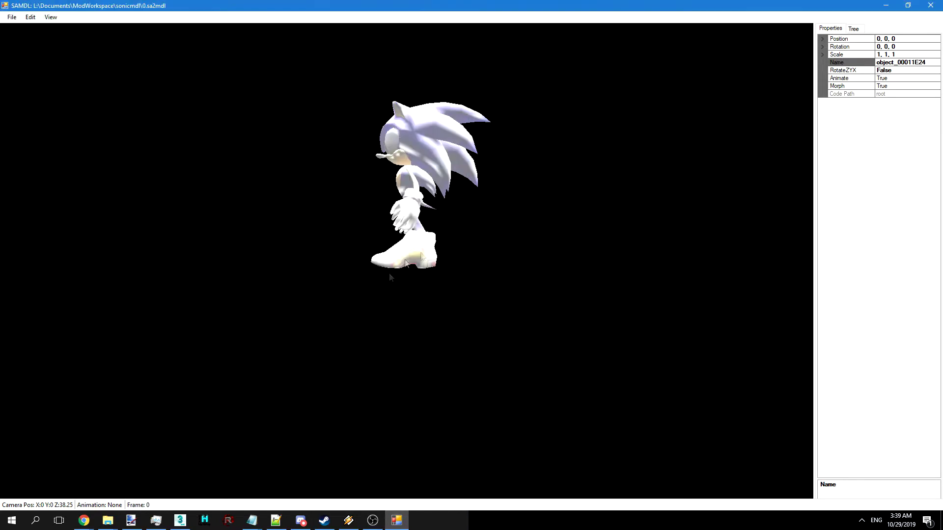
- Import sonicmdl\object_00011E24.dae into 3ds Max with default FBX import settings
click(180, 520)
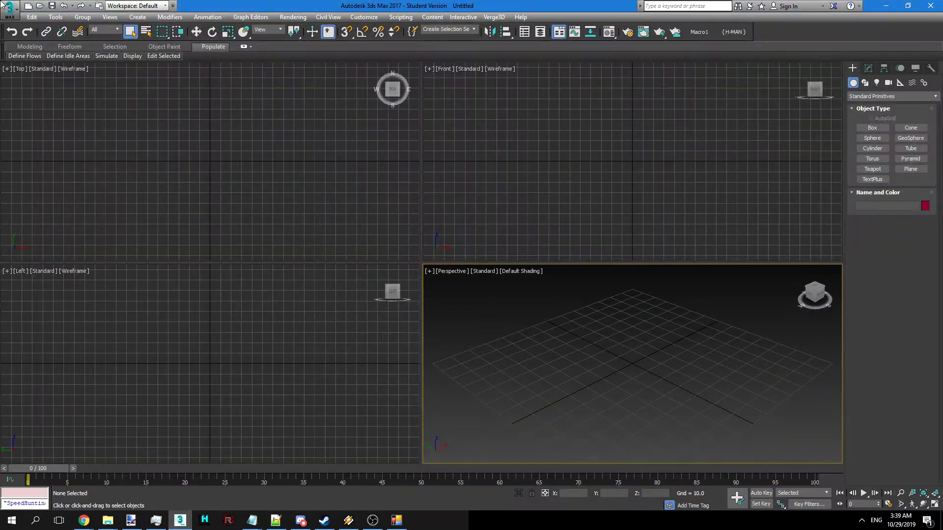
click(10, 9)
click(34, 153)
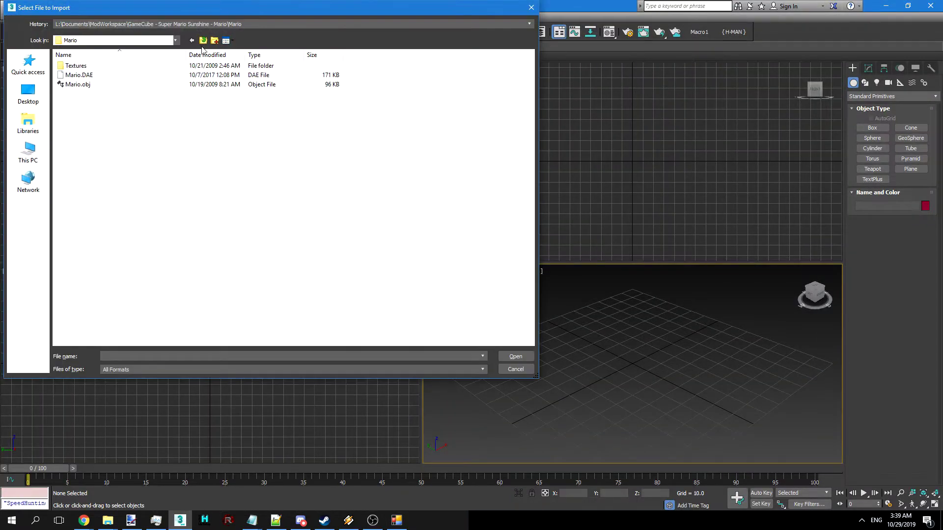
click(203, 41)
click(203, 42)
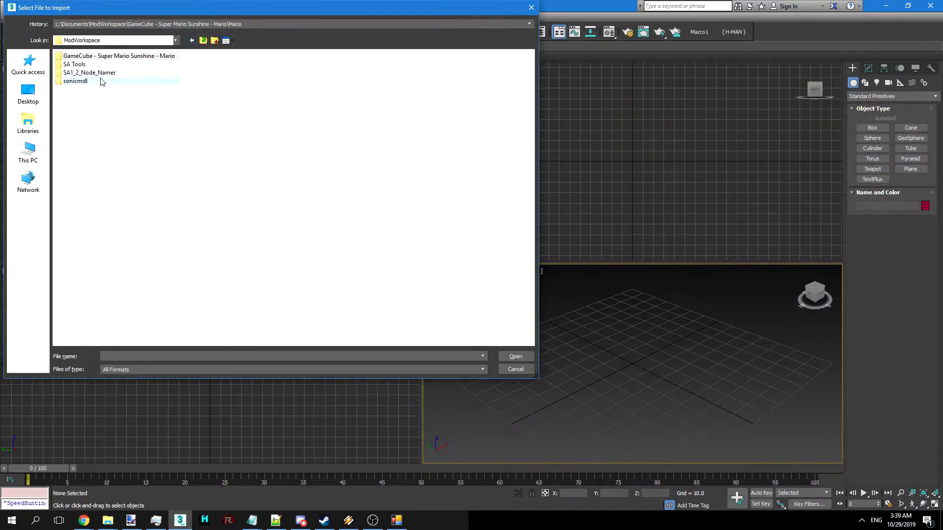
double_click(75, 81)
double_click(81, 65)
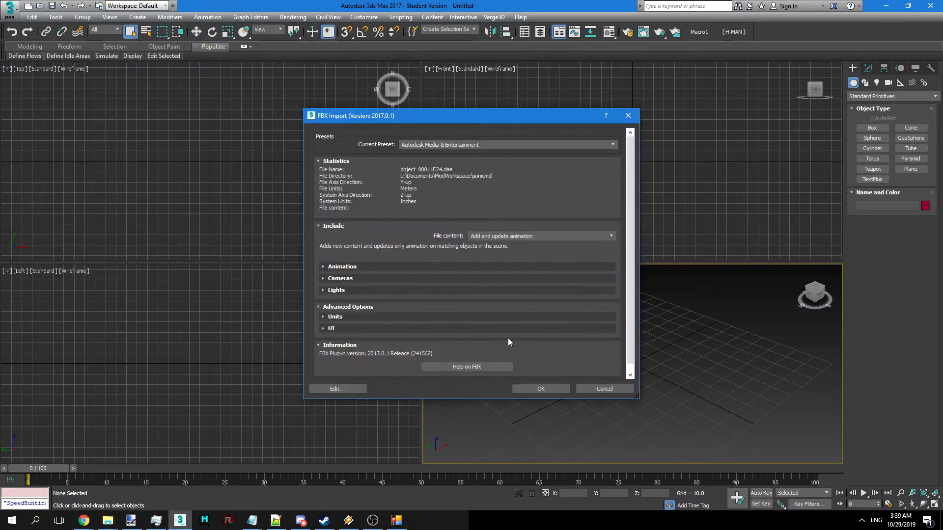
key(Return)
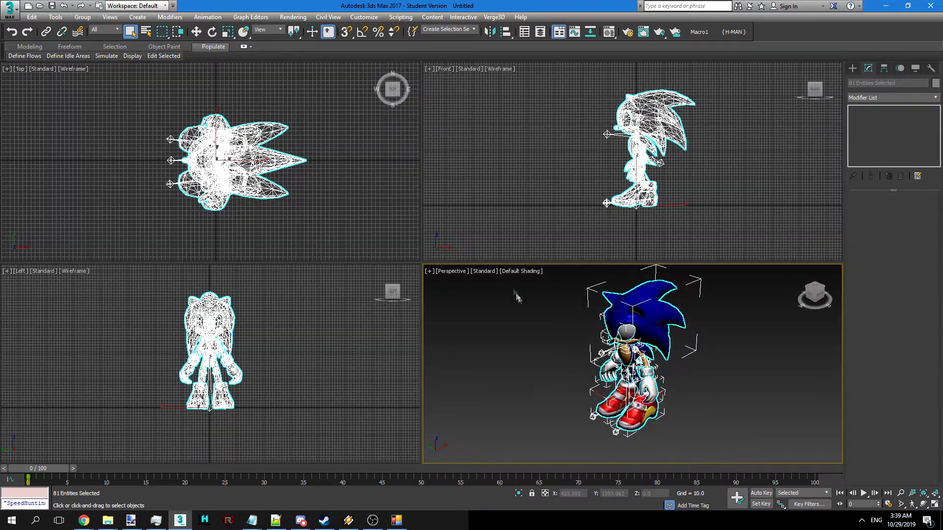
- Select the n016_object_0000ED2C helper by name and rotate it about X
click(745, 335)
key(h)
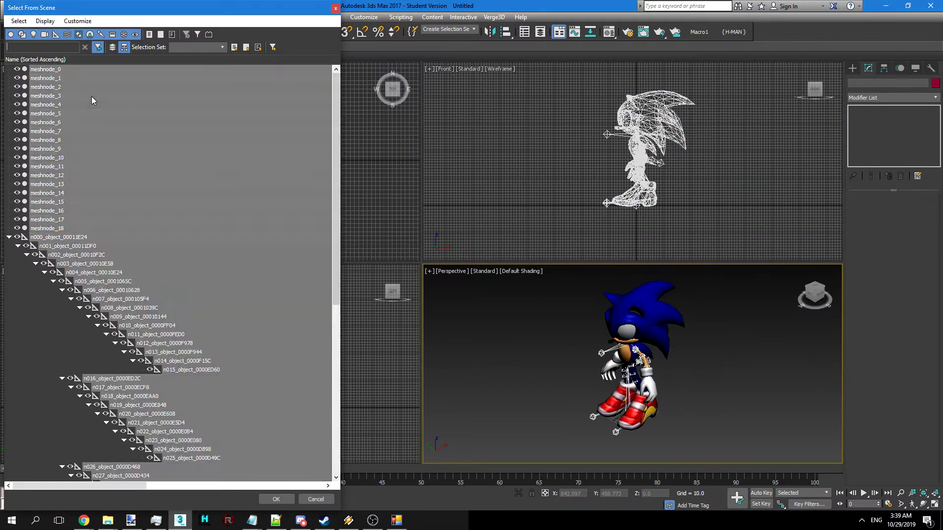
scroll(156, 227, down, 3)
double_click(131, 167)
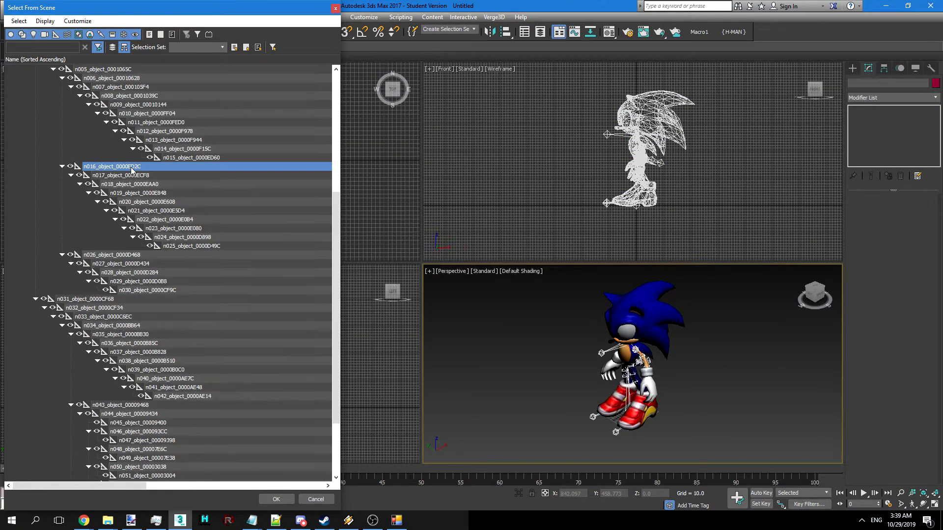
key(e)
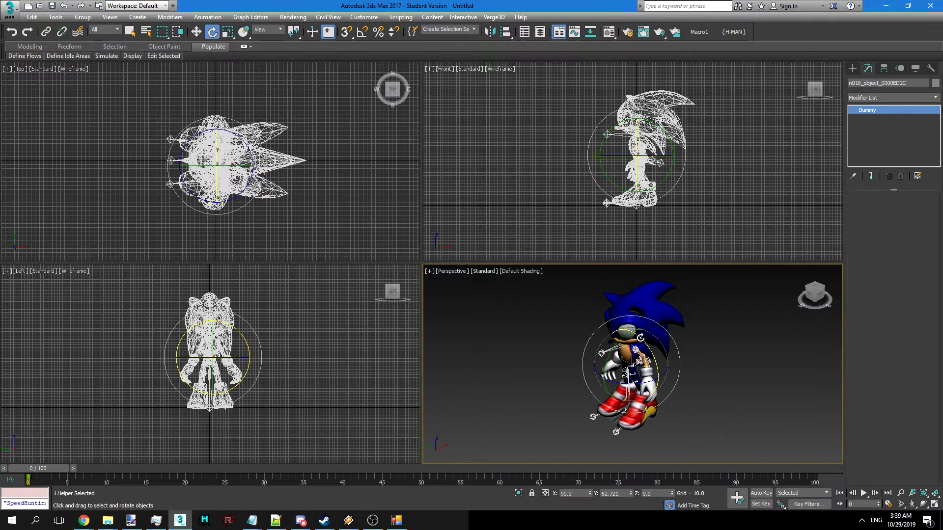
drag(641, 336, 626, 288)
- Run SA1_2_Node_Namer.ms in 3ds Max from the ModWorkspace folder
click(108, 521)
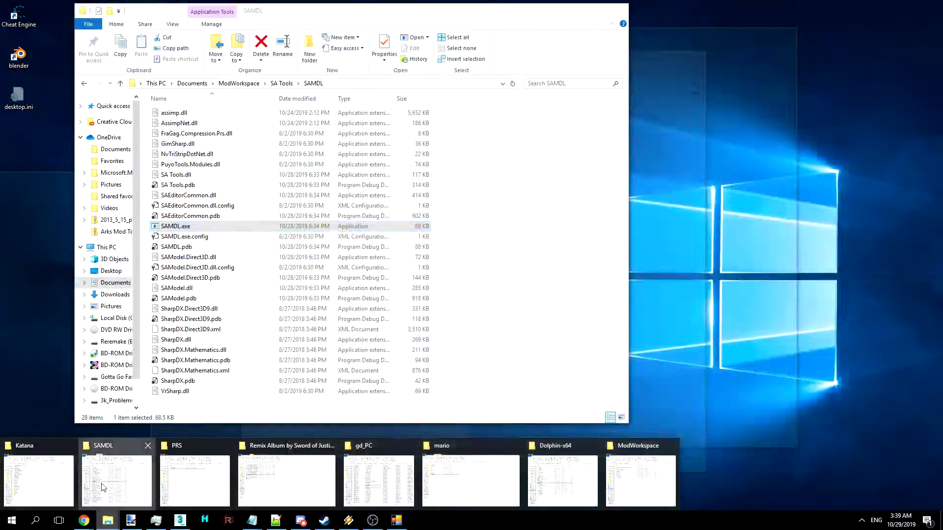
click(103, 500)
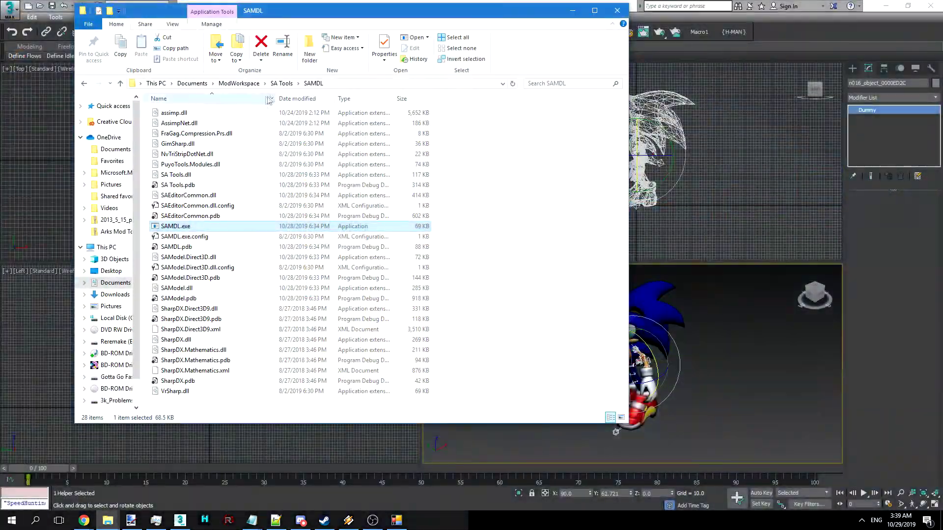
click(246, 83)
double_click(185, 135)
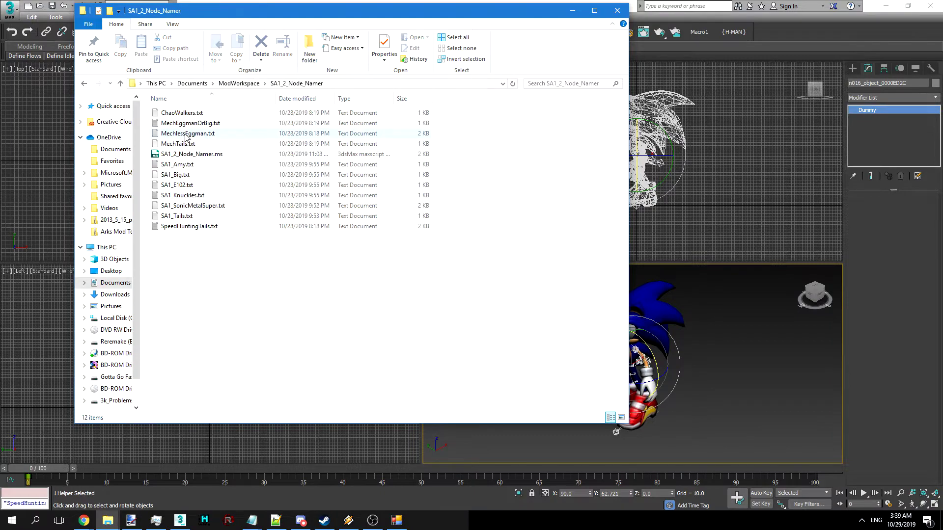
drag(181, 151, 701, 282)
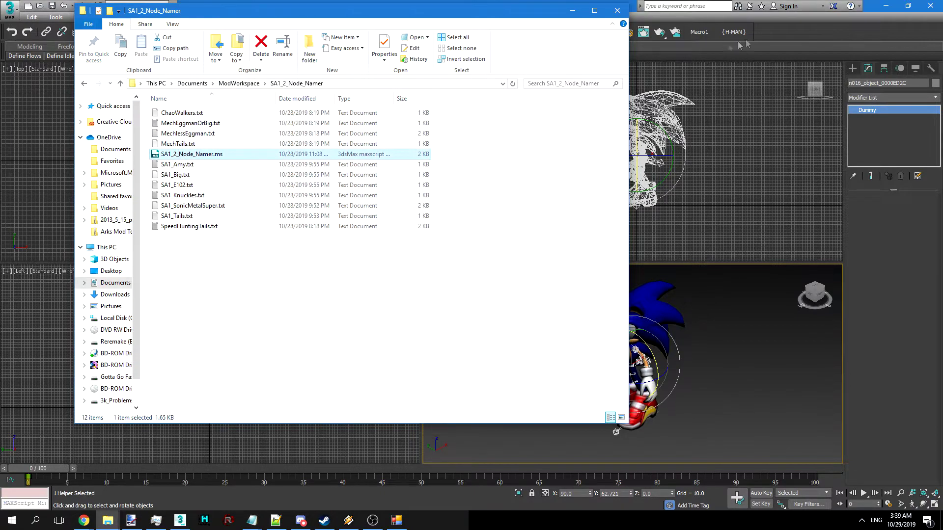
drag(747, 44, 769, 52)
- Apply node names from SpeedHuntingTails.txt and verify them in Select by Name
click(460, 264)
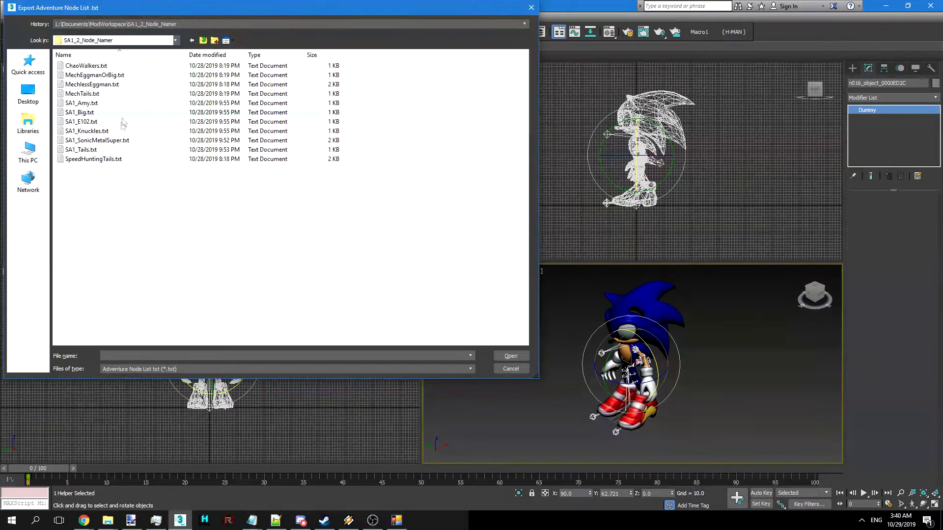
double_click(89, 162)
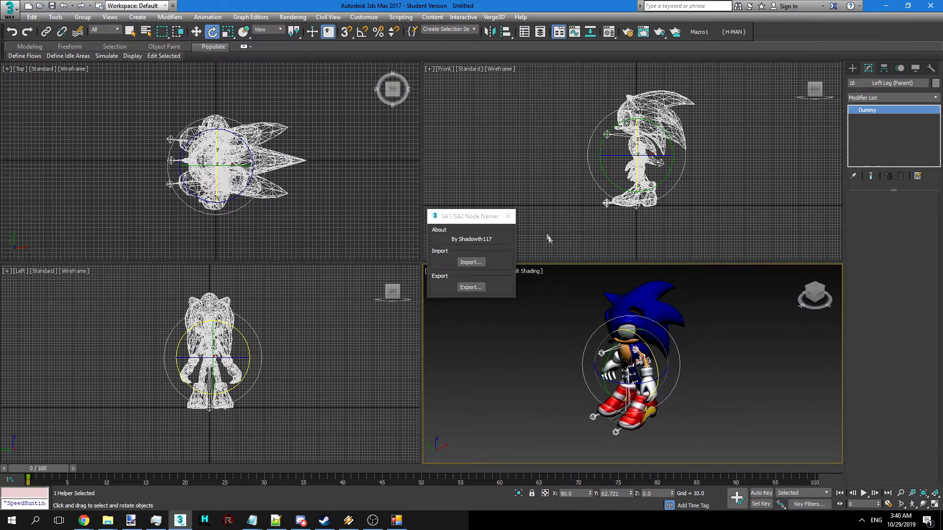
key(h)
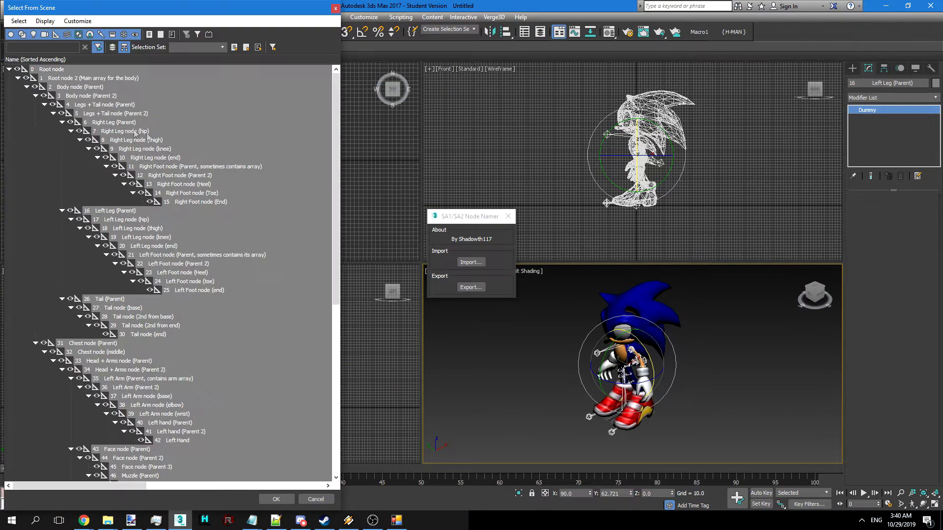
scroll(159, 122, down, 10)
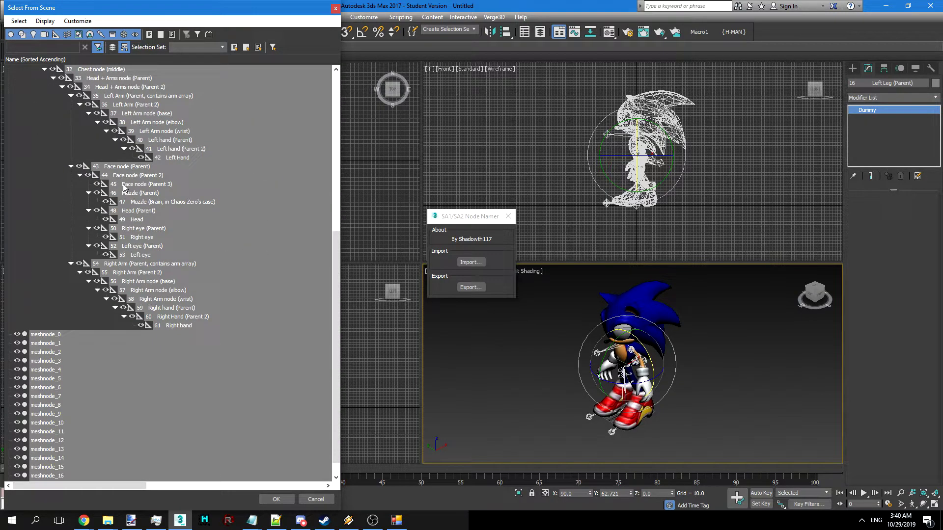
click(334, 10)
- Import Mario.DAE from the GameCube - Super Mario Sunshine - Mario\Mario folder, dismissing warnings
click(9, 8)
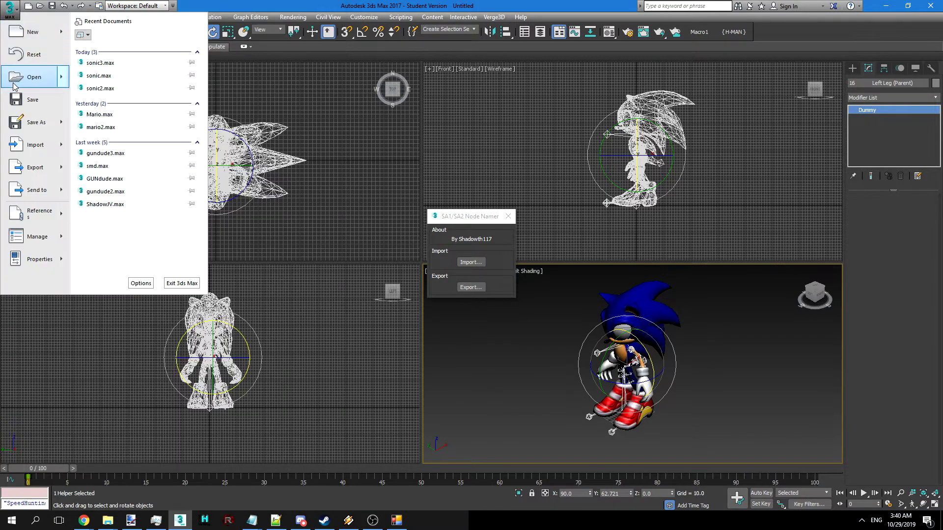
click(21, 145)
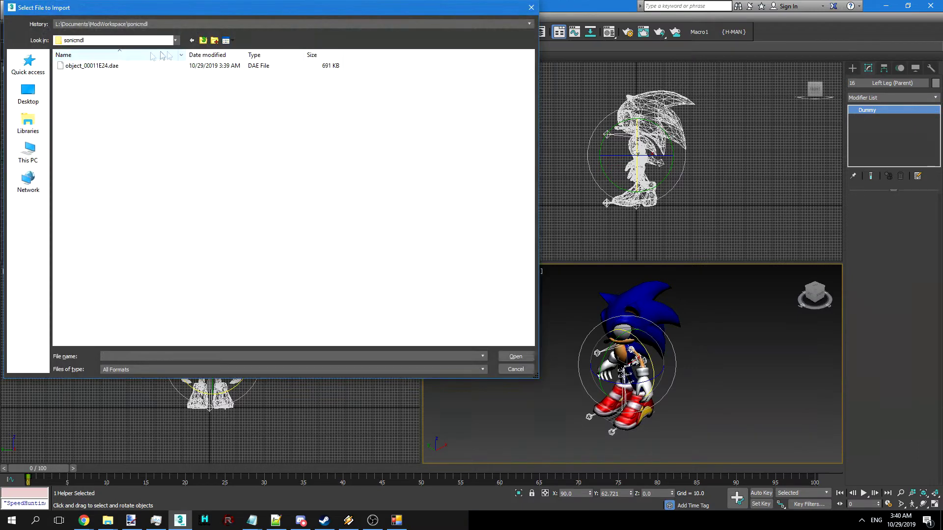
click(203, 40)
click(203, 39)
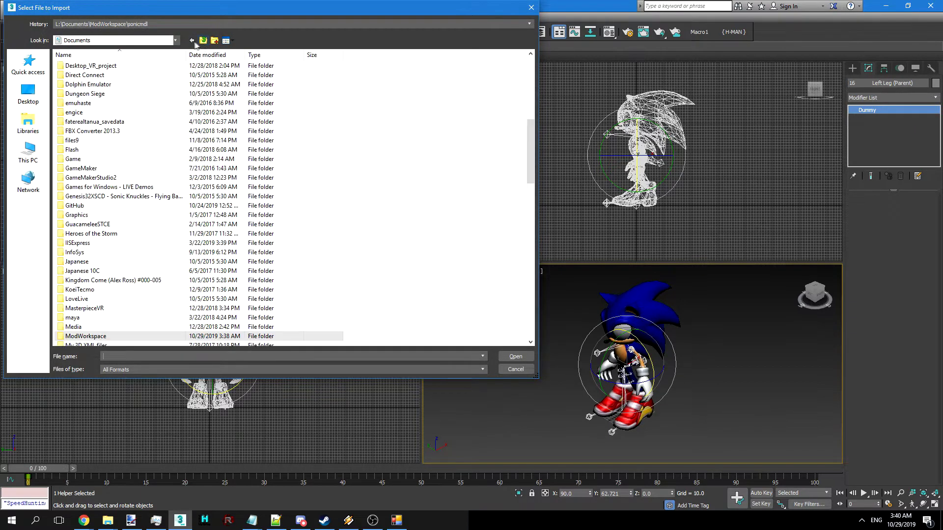
click(192, 40)
double_click(126, 56)
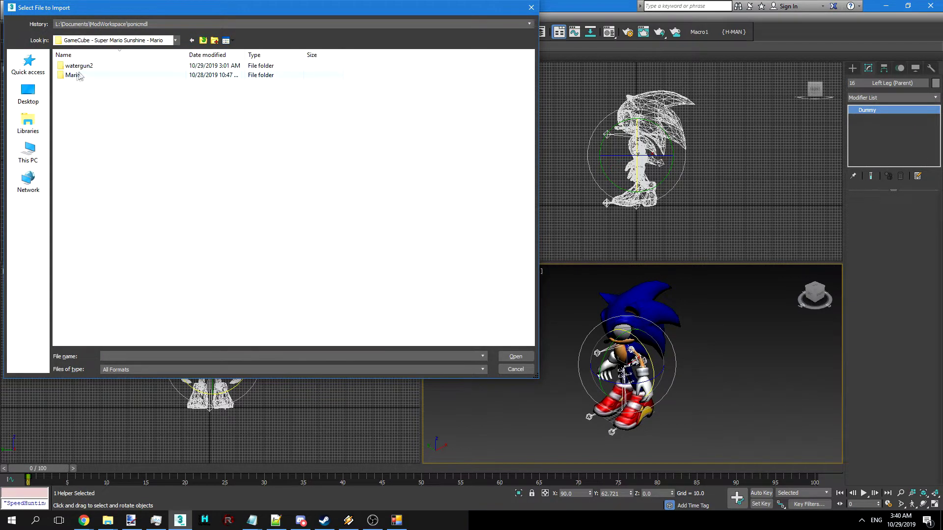
double_click(73, 75)
double_click(87, 78)
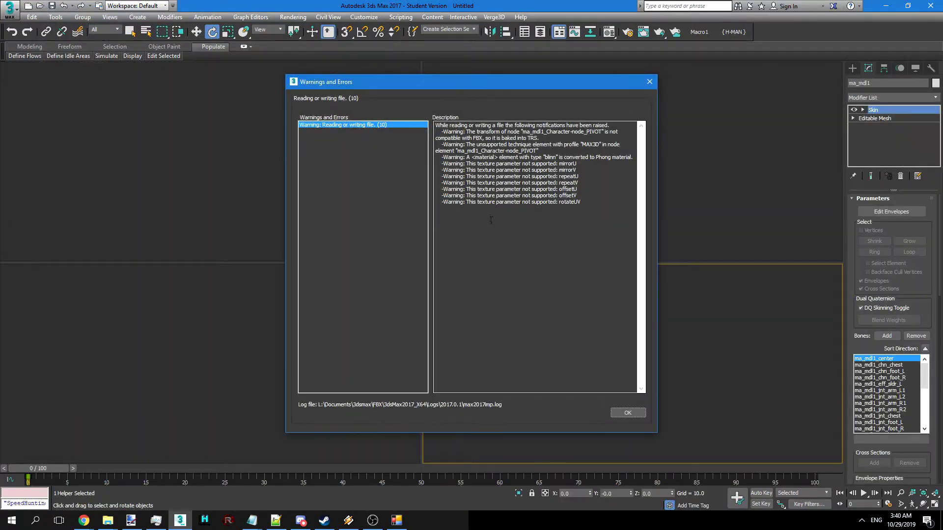
key(Return)
- Select ma_mdl1_Character and rotate it -90 degrees on Z
click(512, 213)
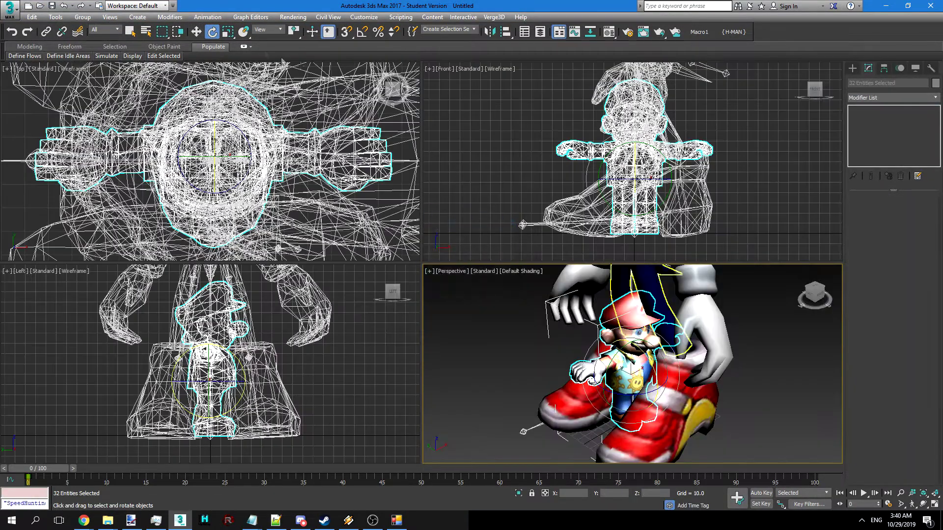
key(h)
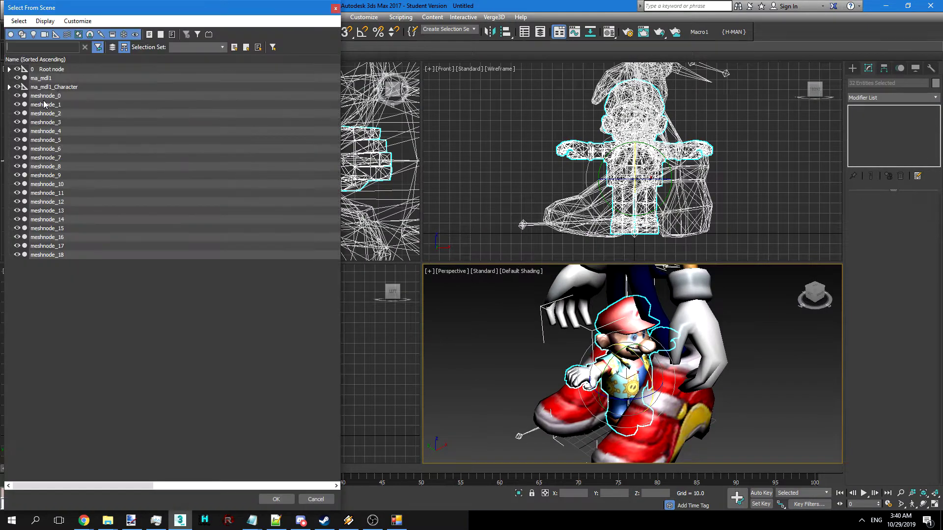
double_click(65, 89)
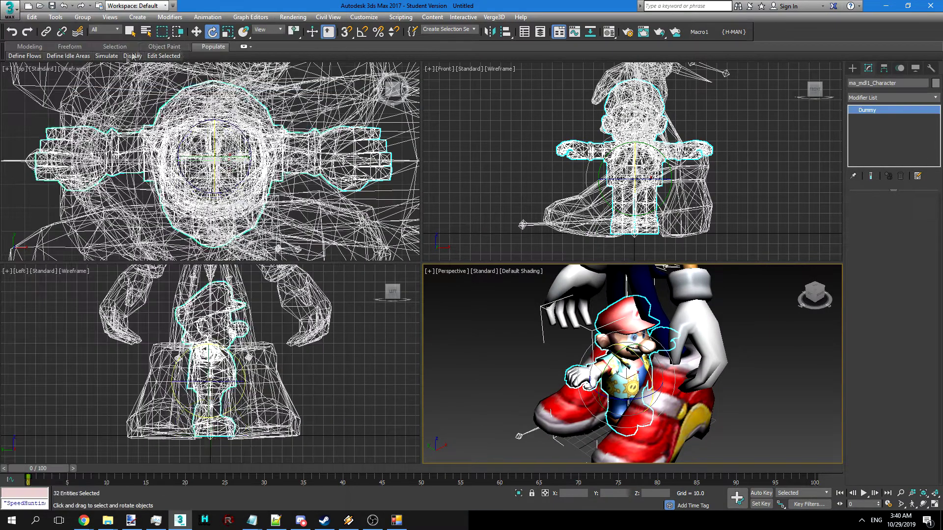
right_click(212, 31)
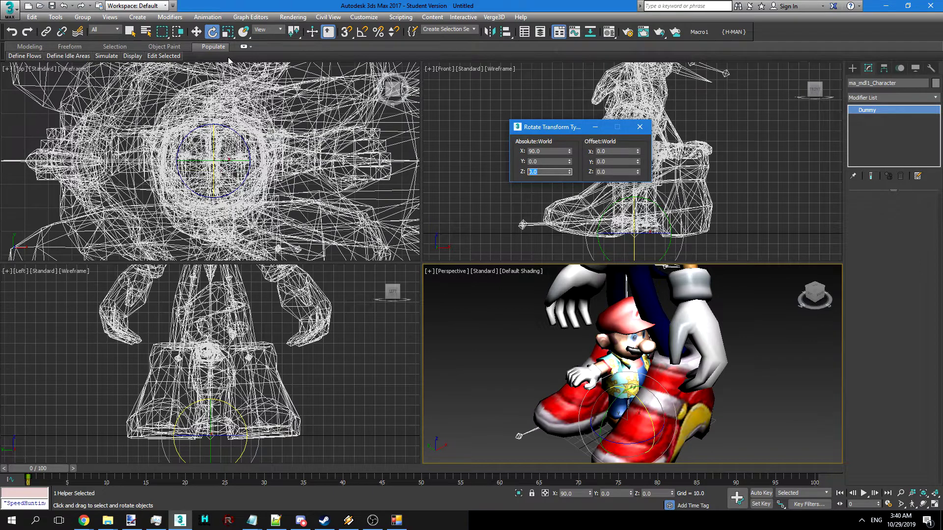
key(Return)
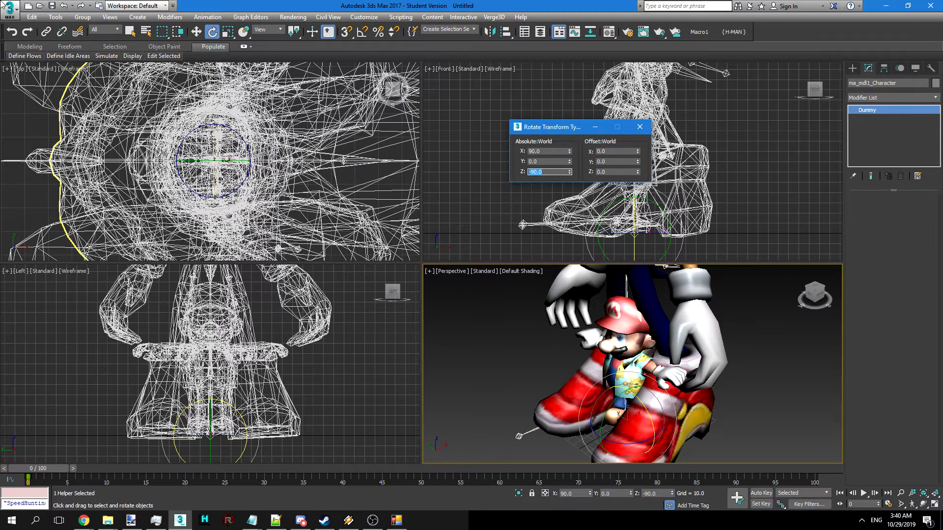
- Scale the character to about 284% and move it 25.814 along X
right_click(227, 31)
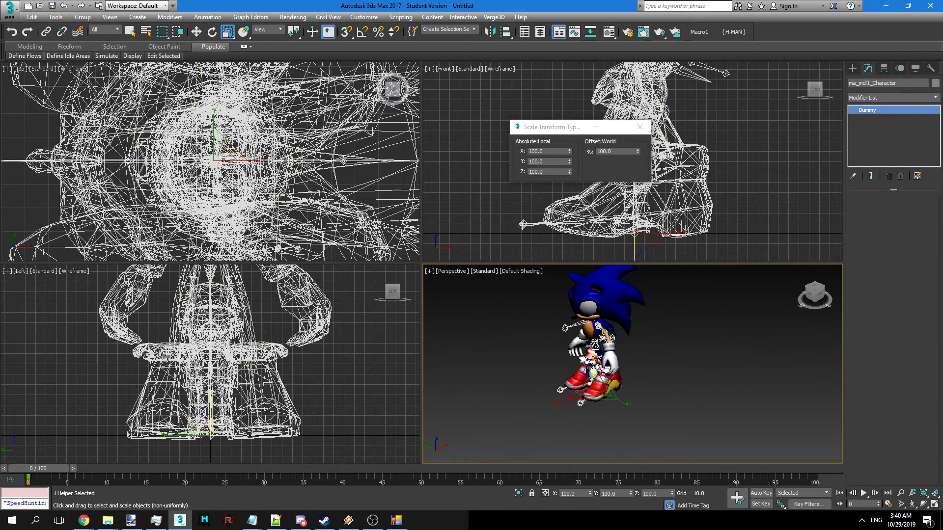
drag(220, 150, 120, 34)
click(196, 32)
click(663, 234)
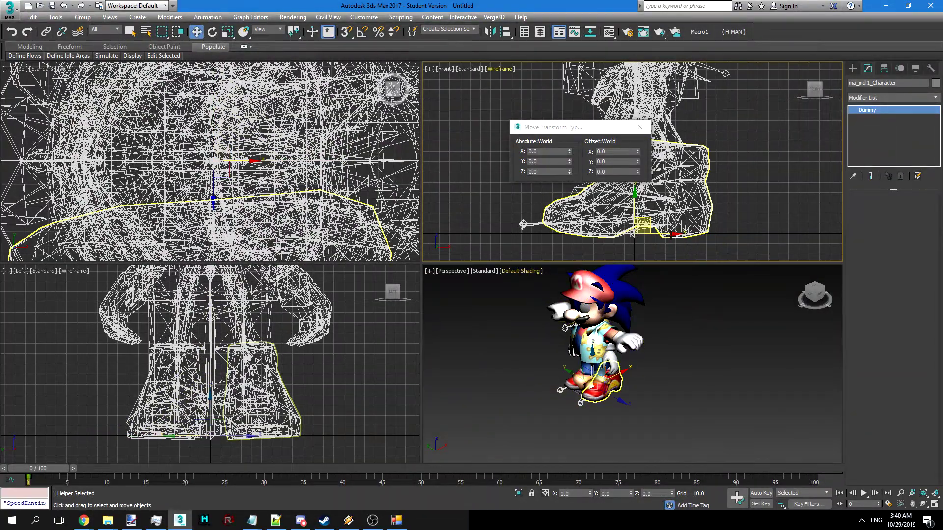
drag(664, 235, 691, 232)
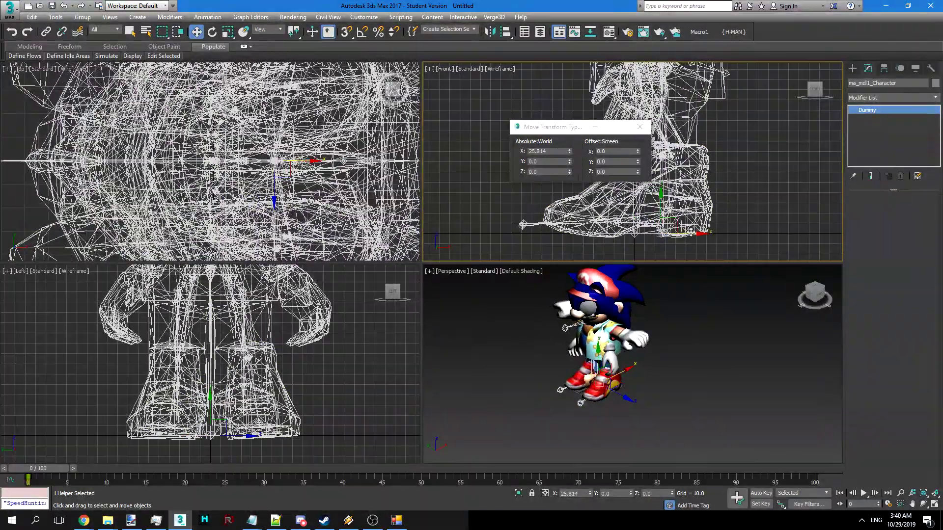
scroll(692, 230, down, 3)
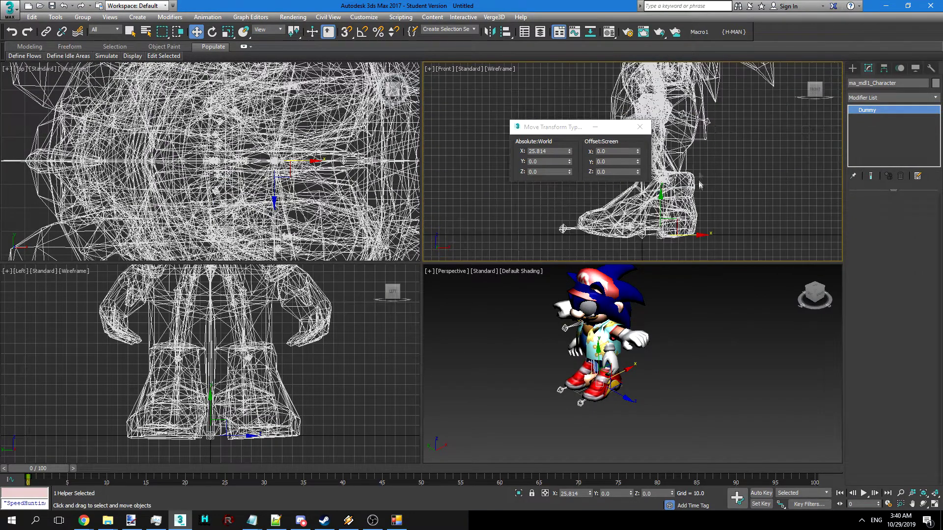
click(773, 420)
- Orbit and zoom the view in on the character's arm in wireframe
click(934, 504)
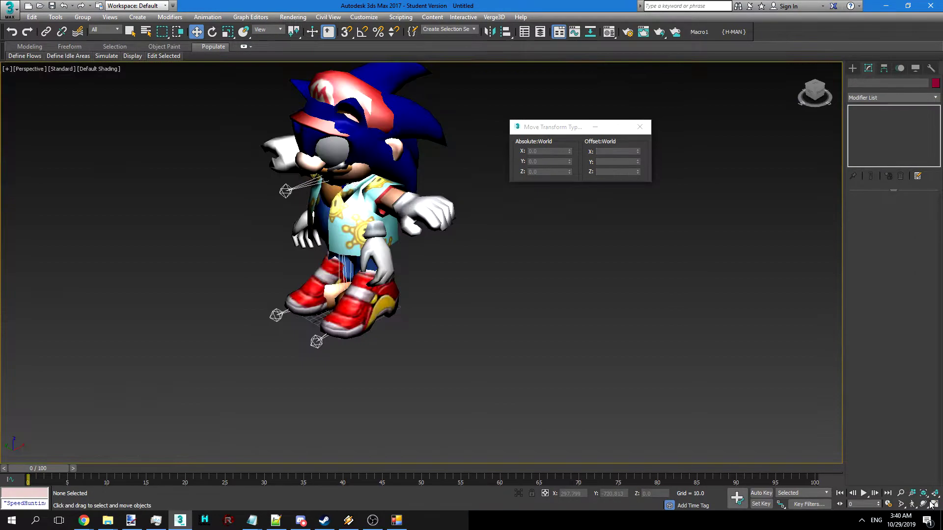
click(923, 505)
drag(379, 196, 428, 189)
scroll(424, 206, up, 3)
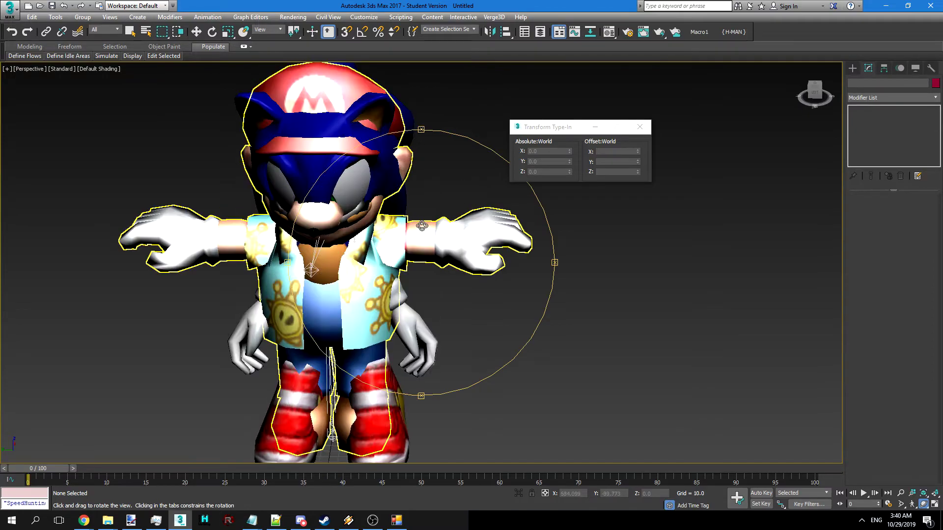
drag(414, 225, 418, 222)
click(213, 32)
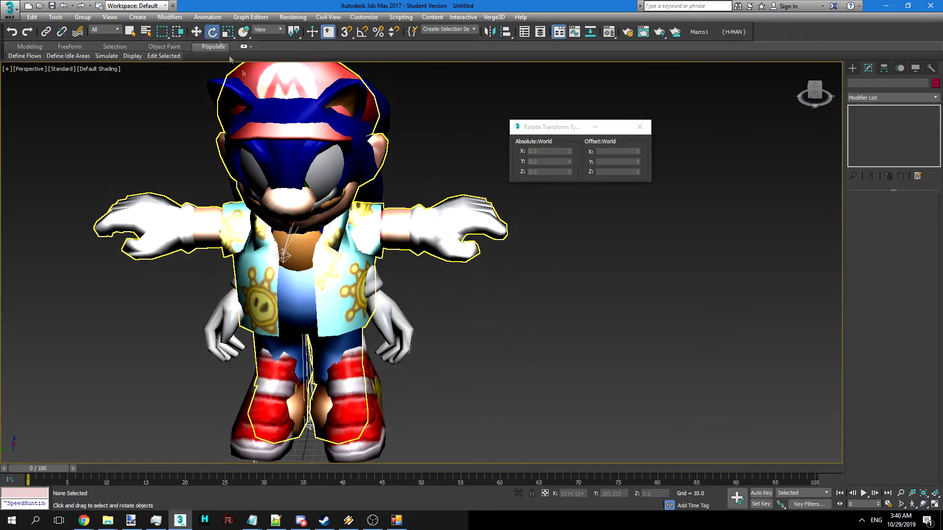
scroll(431, 140, up, 6)
key(F3)
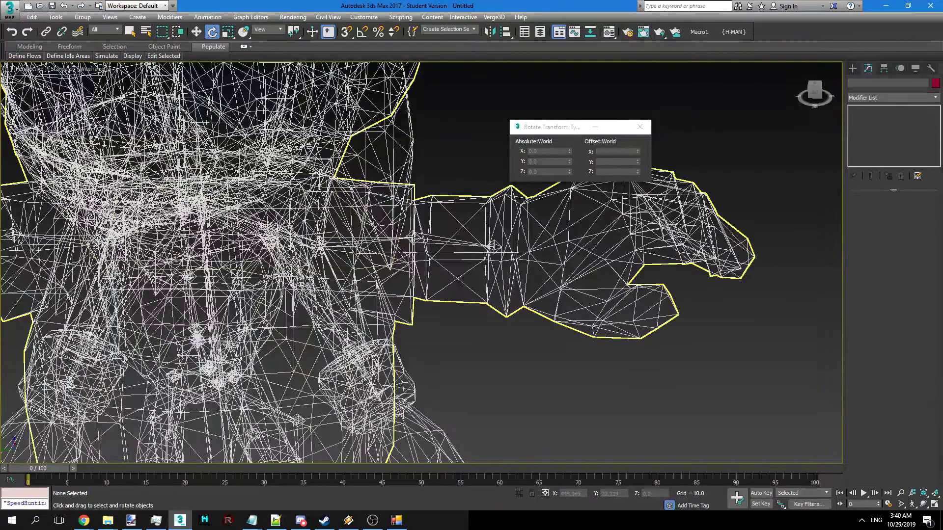
scroll(302, 260, up, 3)
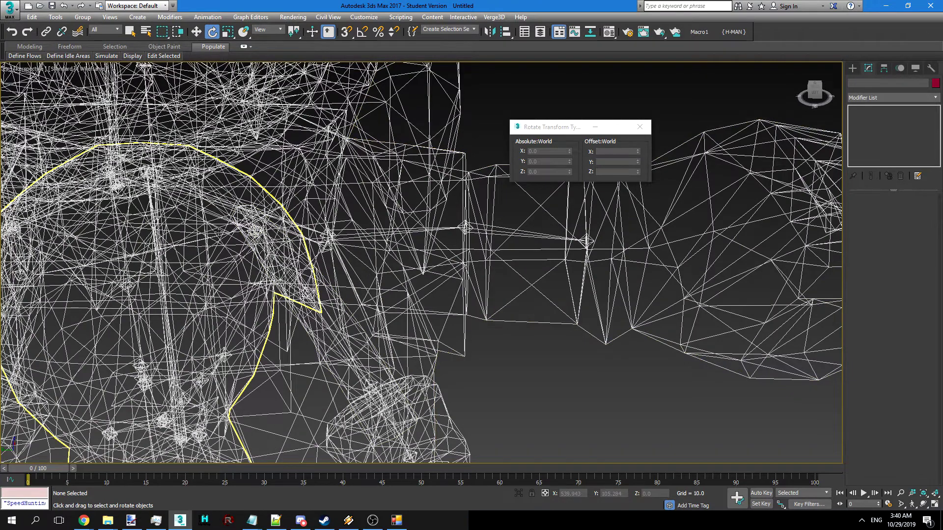
- Test-rotate the Left Arm dummy, undo it, and list the ma_mdl1 joints
click(267, 217)
key(F3)
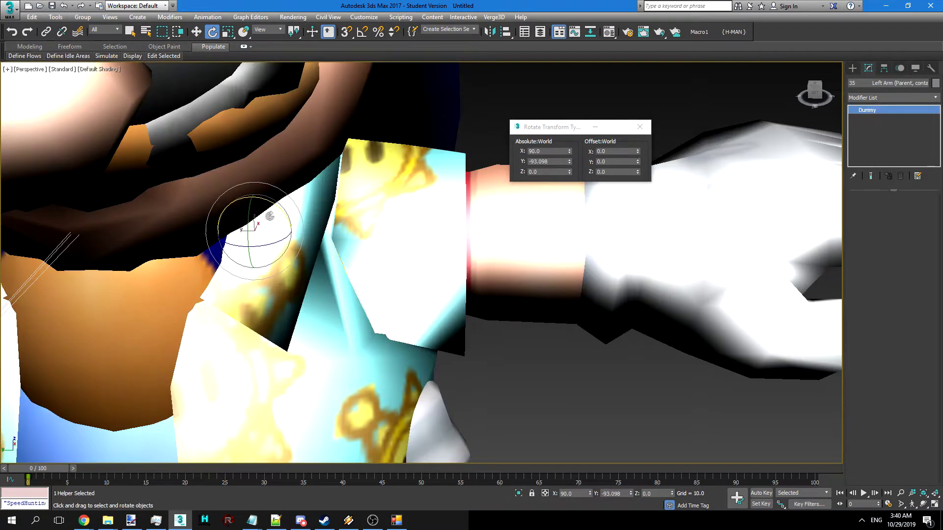
drag(281, 209, 251, 159)
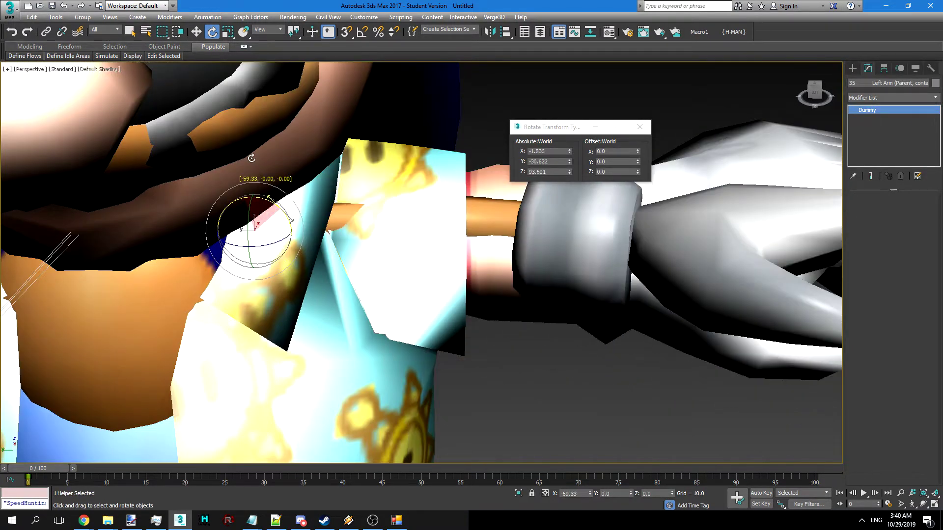
key(ctrl+z)
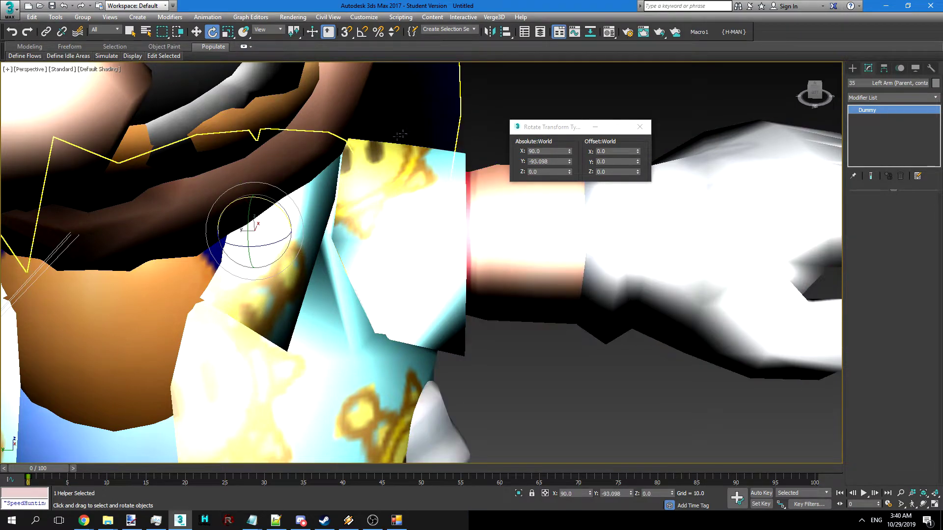
click(471, 118)
key(h)
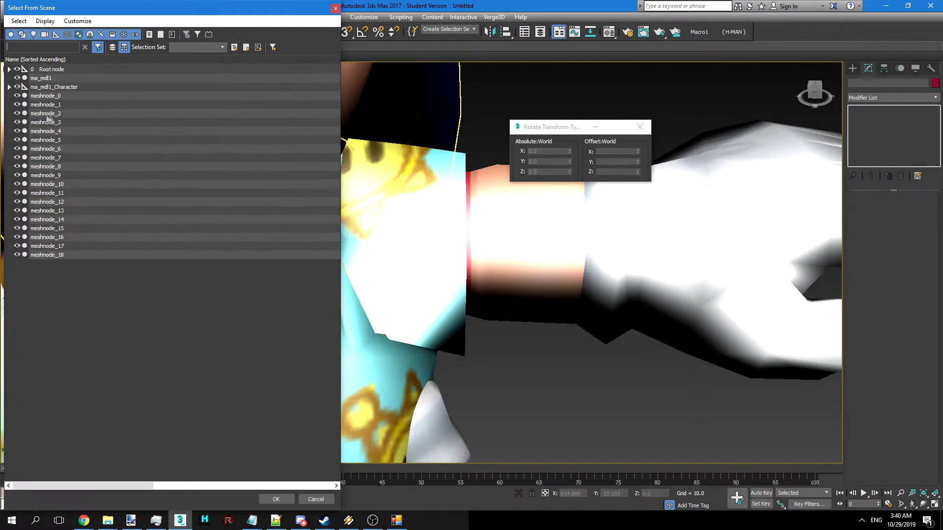
scroll(119, 142, down, 12)
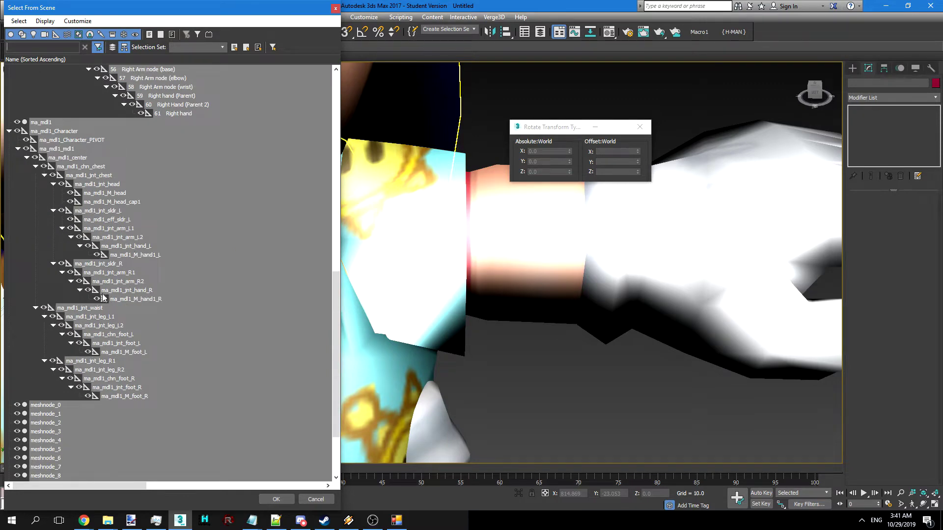
- Try rotating the right shoulder joint ma_mdl1_jnt_sldr_R, then undo it
double_click(115, 267)
scroll(357, 196, down, 4)
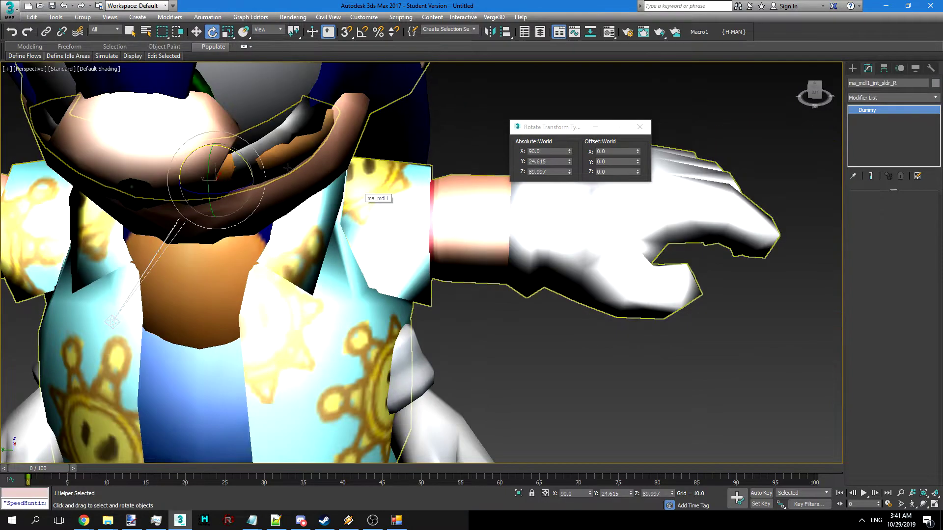
drag(250, 160, 223, 120)
key(ctrl+z)
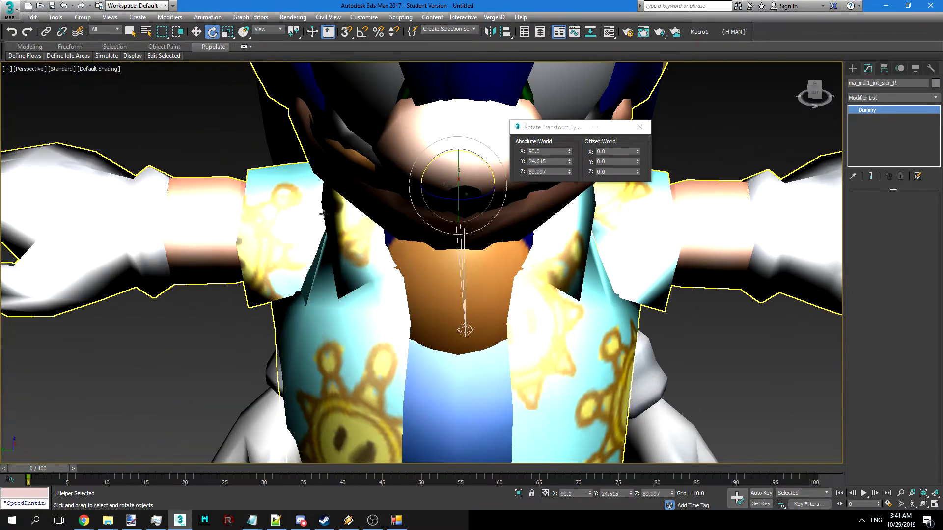
- Select ma_mdl1_jnt_arm_R1 and rotate Mario's right arm down to a new angle
key(h)
scroll(134, 342, down, 8)
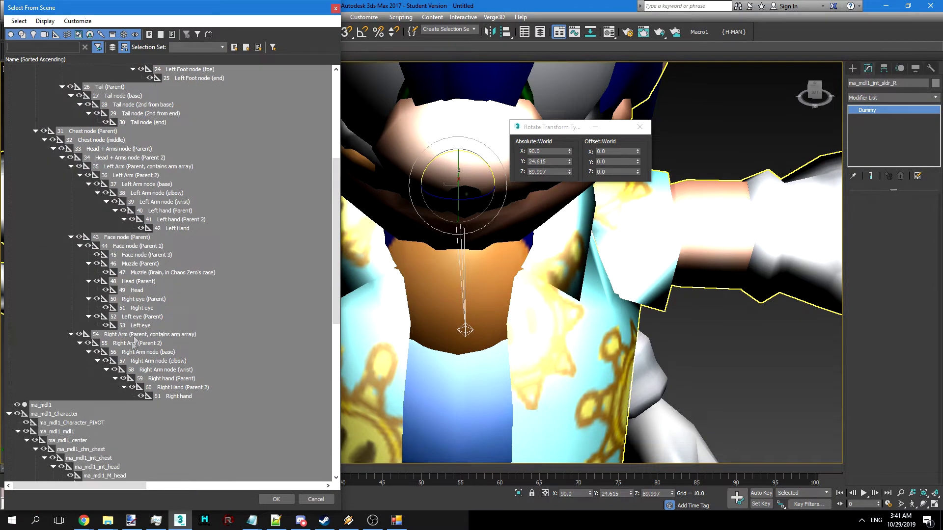
scroll(130, 336, down, 7)
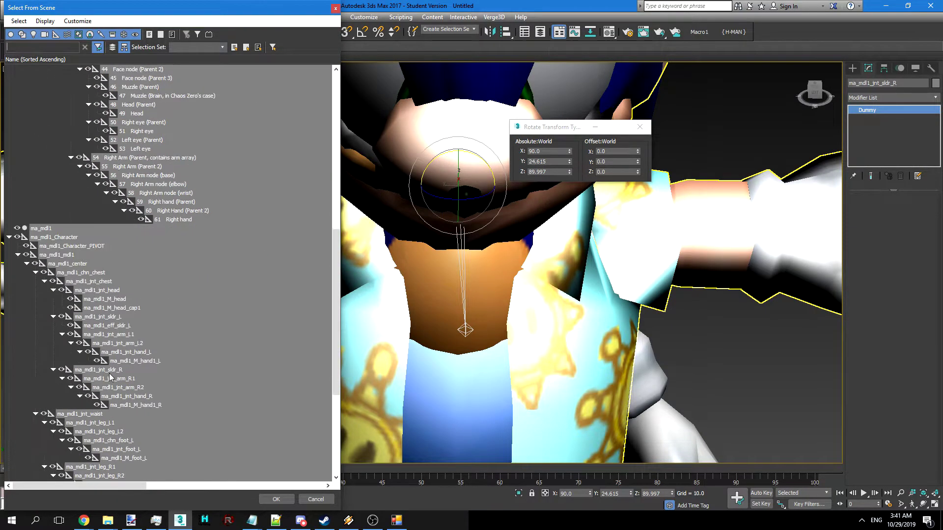
double_click(129, 379)
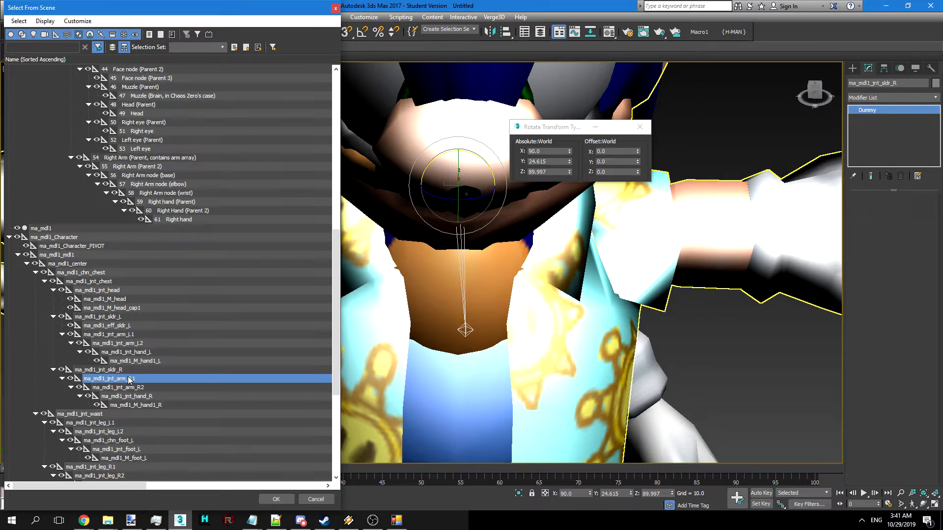
drag(363, 216, 322, 159)
middle_drag(321, 160, 365, 118)
scroll(365, 118, down, 5)
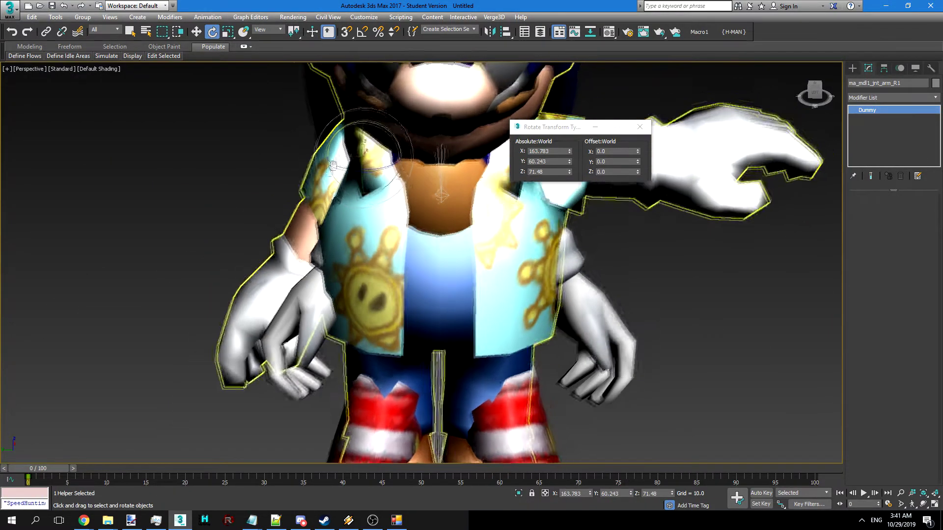
scroll(315, 196, up, 3)
drag(337, 187, 336, 193)
middle_drag(336, 194, 317, 223)
- Select the Right Arm parent node 54 from the scene node list
click(178, 173)
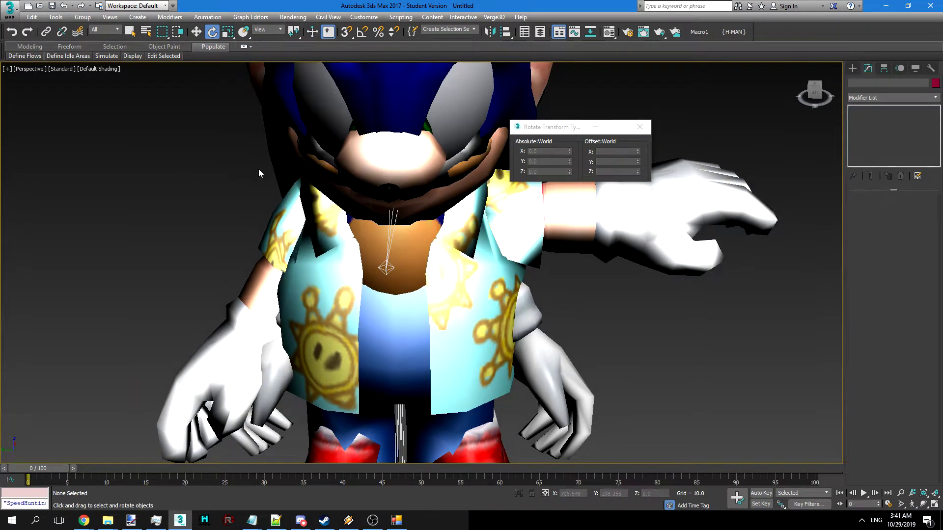
key(h)
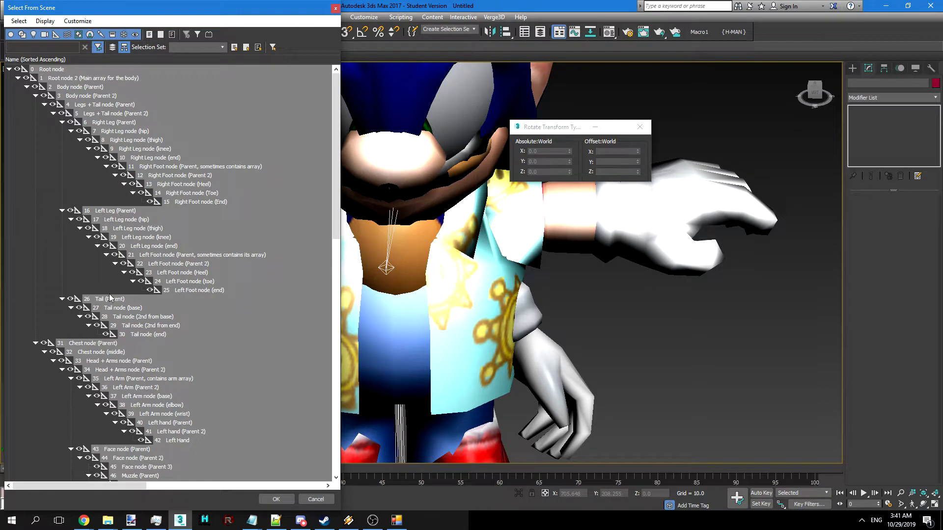
scroll(109, 293, down, 7)
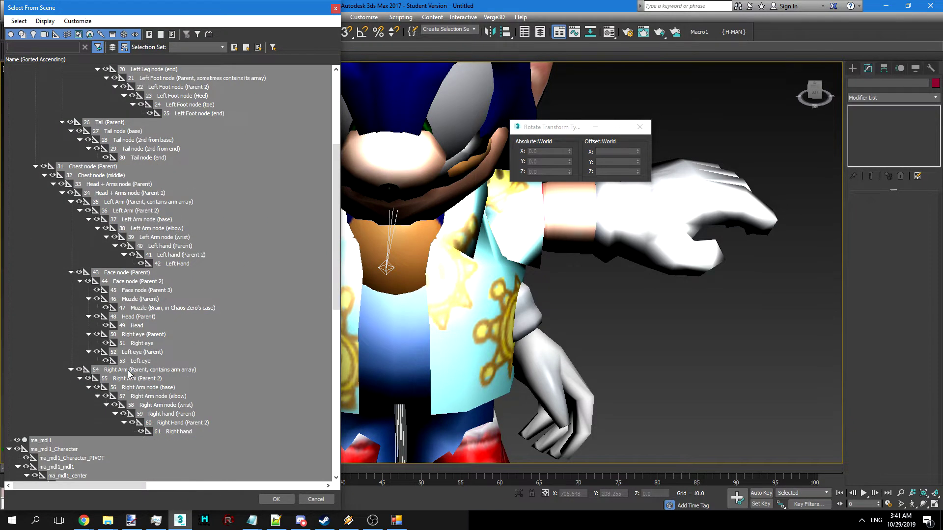
double_click(129, 371)
- Move the Right Arm parent dummy to X 30.439, Y 38.682, Z 247.32, lowering the arm
click(192, 33)
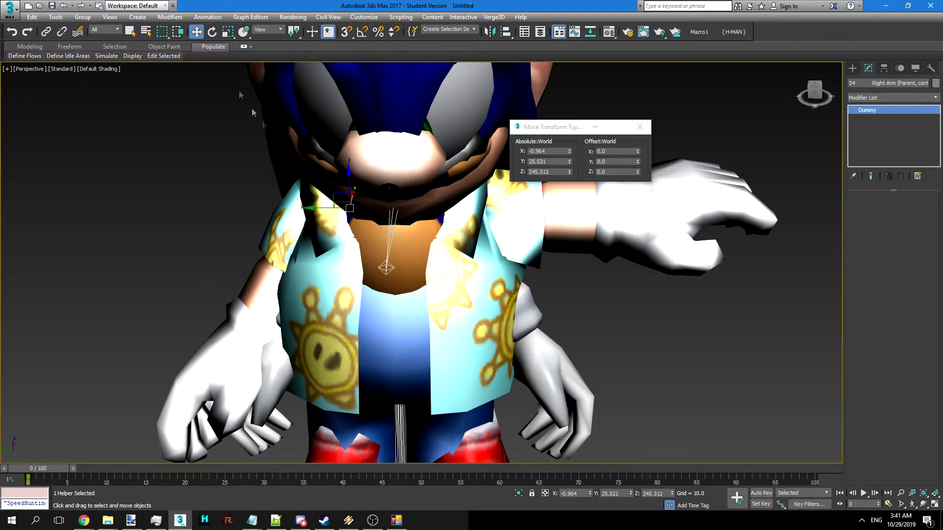
key(F3)
scroll(373, 216, up, 5)
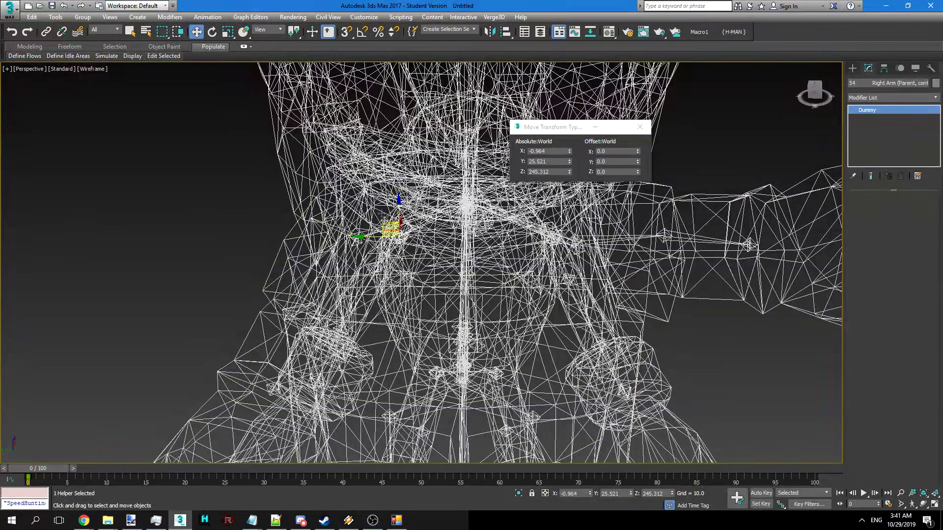
drag(383, 220, 349, 182)
key(F3)
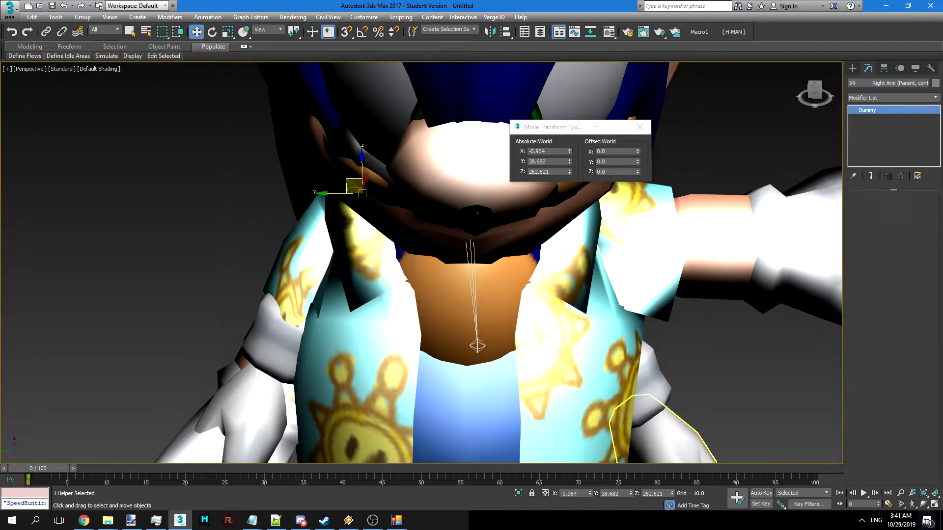
click(923, 504)
drag(423, 298, 480, 301)
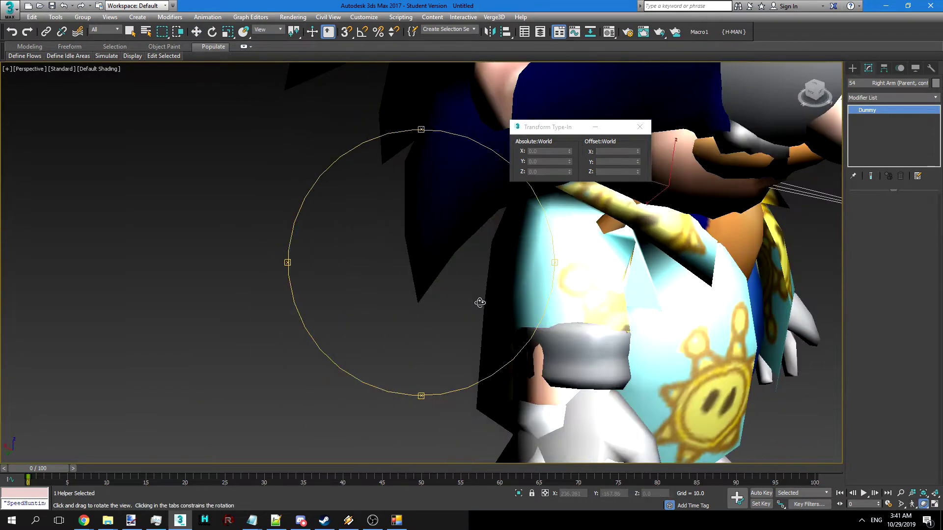
click(197, 32)
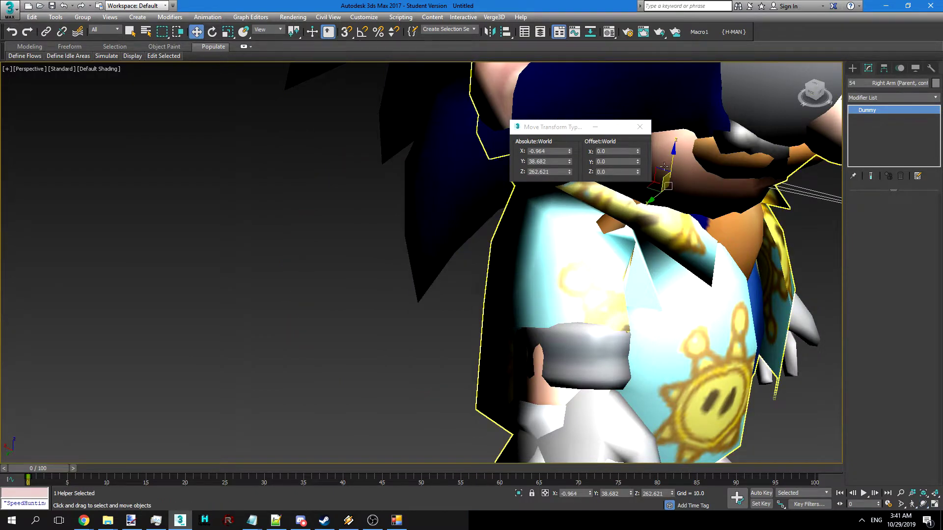
drag(664, 167, 588, 185)
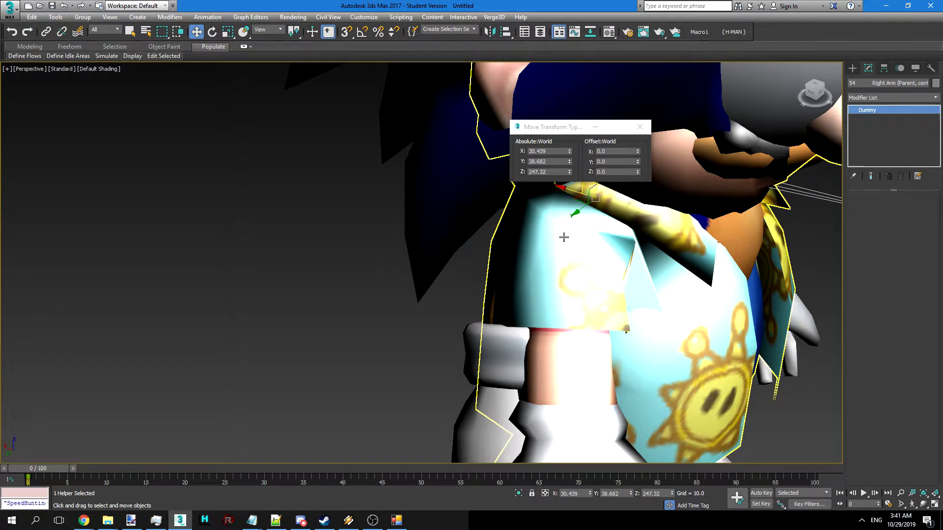
click(9, 8)
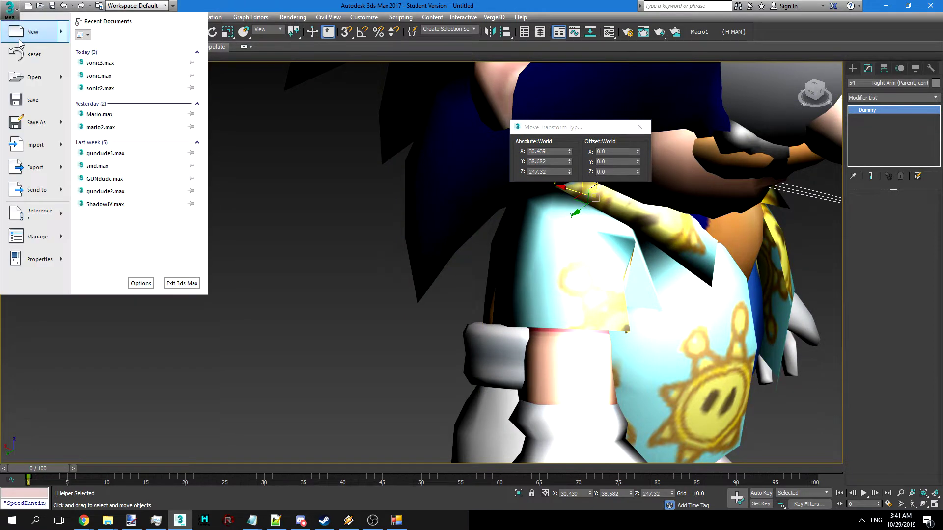
- Open the recent scene sonic3.max, discarding changes to the current scene
click(3, 5)
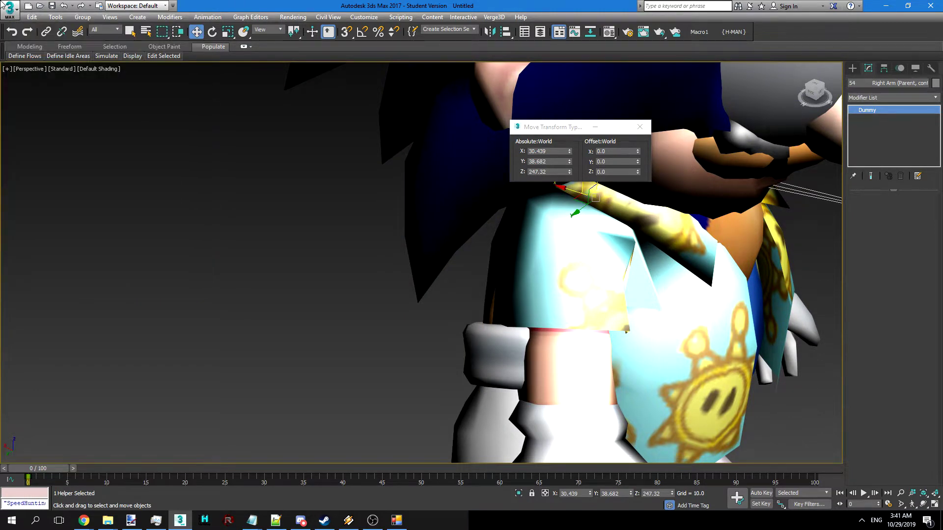
click(3, 5)
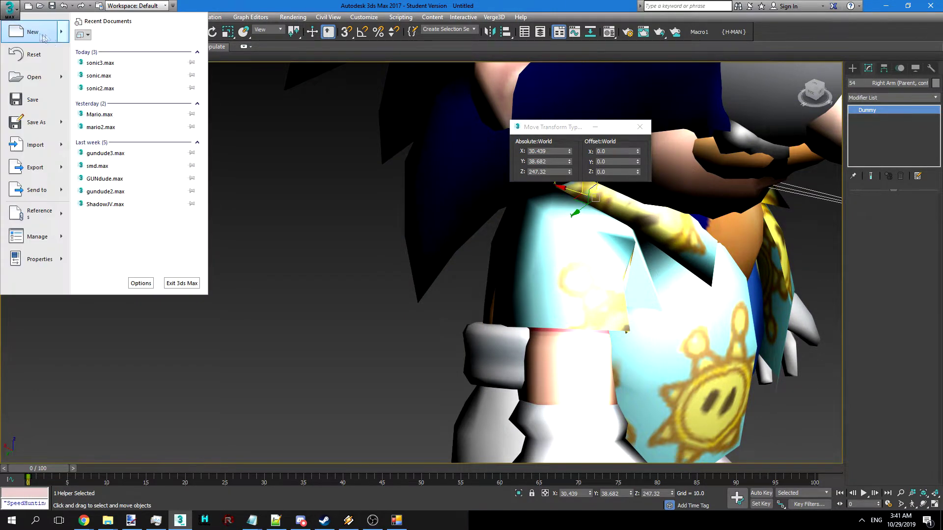
click(97, 64)
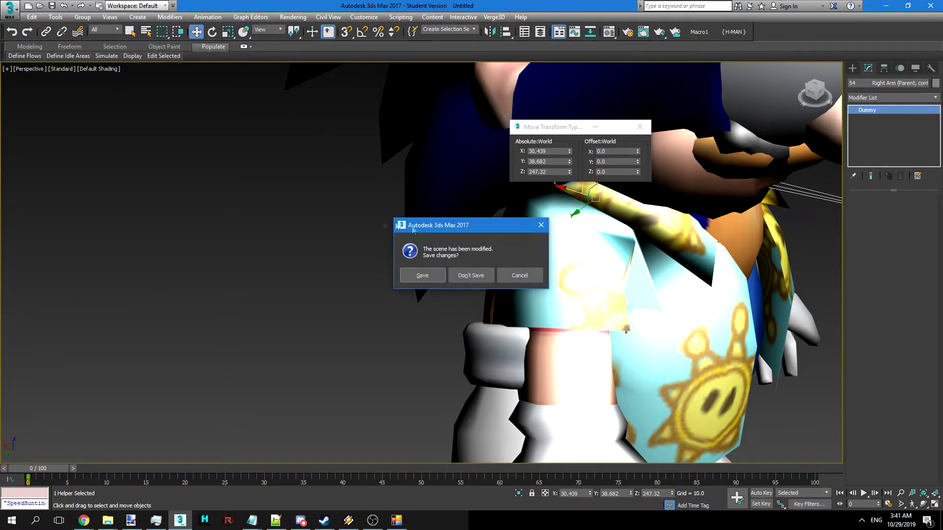
click(472, 272)
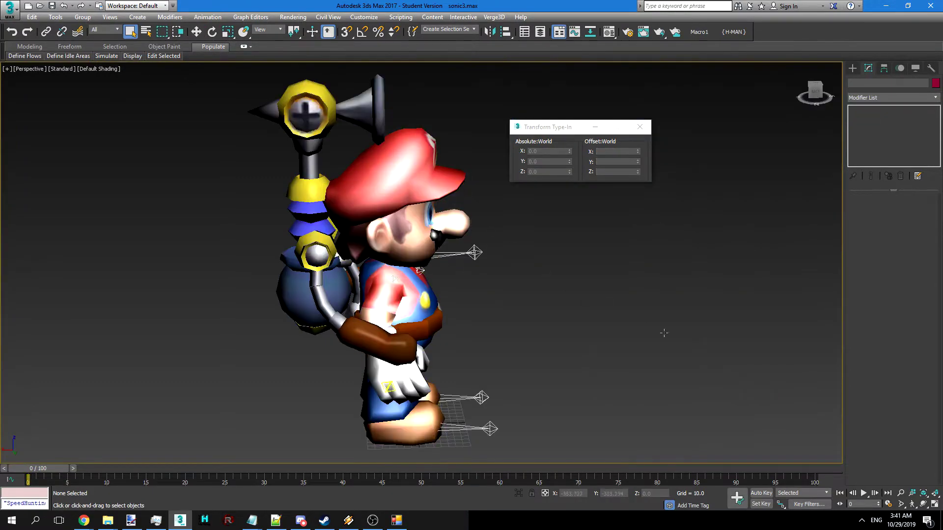
- Orbit the Perspective view around to face Mario from the front
click(922, 505)
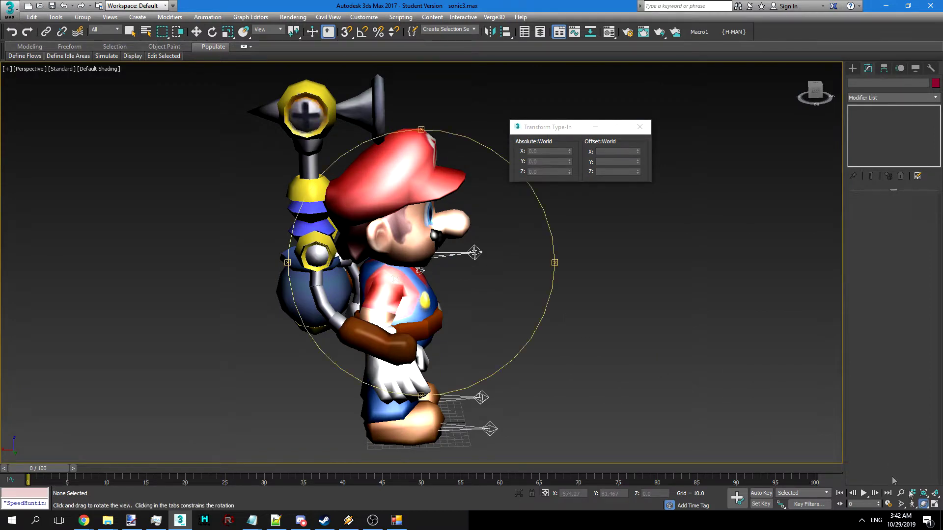
drag(501, 282, 309, 148)
click(212, 31)
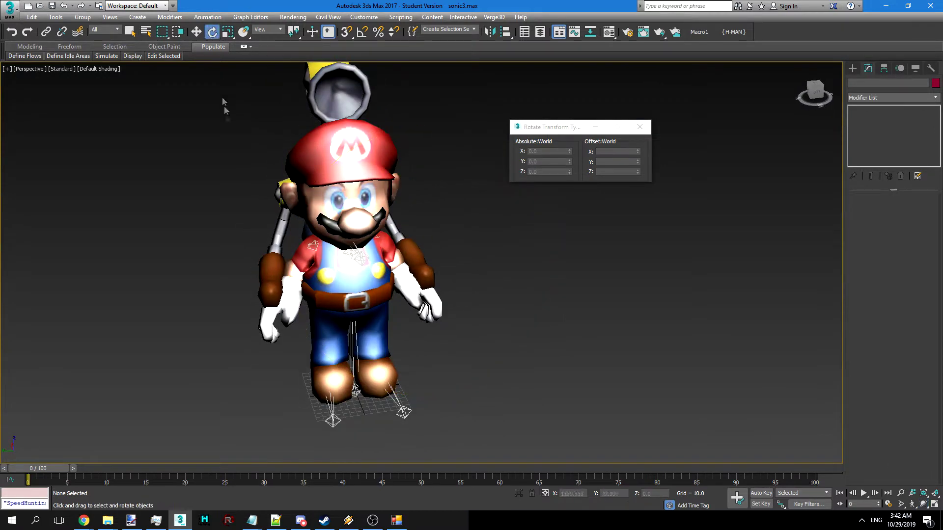
- Export the scene as mario.FBX with automatic units off and scene units set to Meters
click(9, 8)
mouse_move(31, 168)
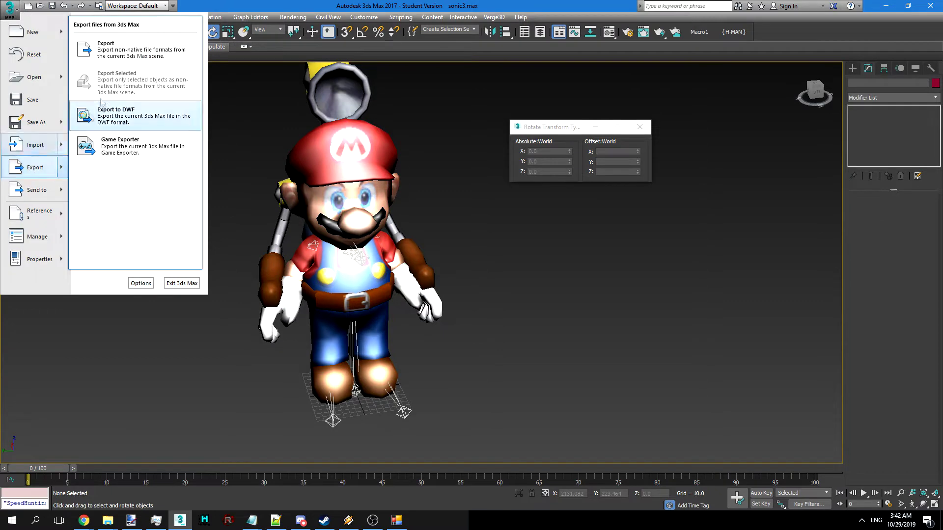
click(111, 43)
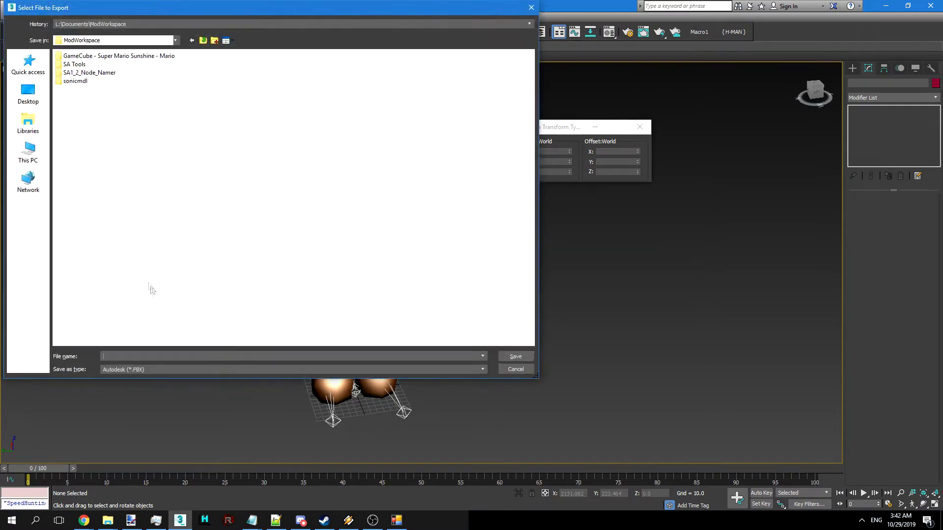
key(Return)
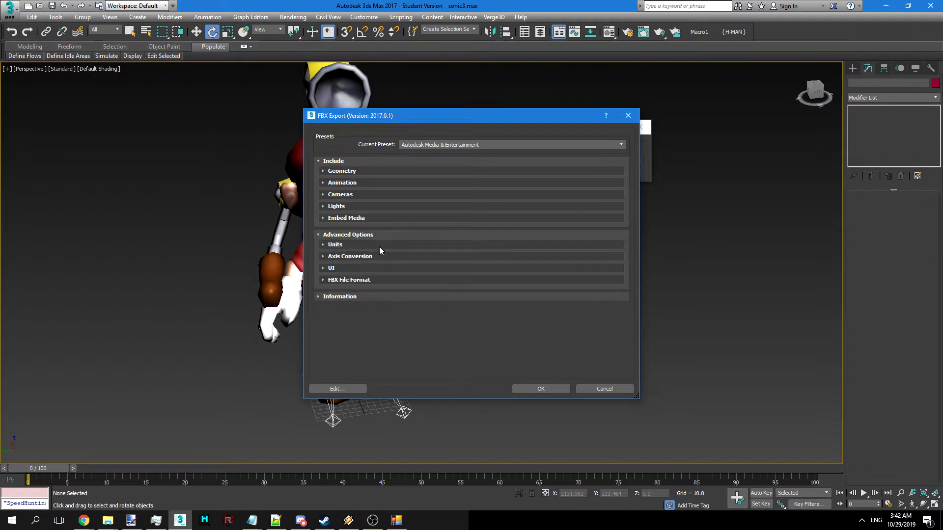
click(379, 245)
click(333, 266)
click(486, 278)
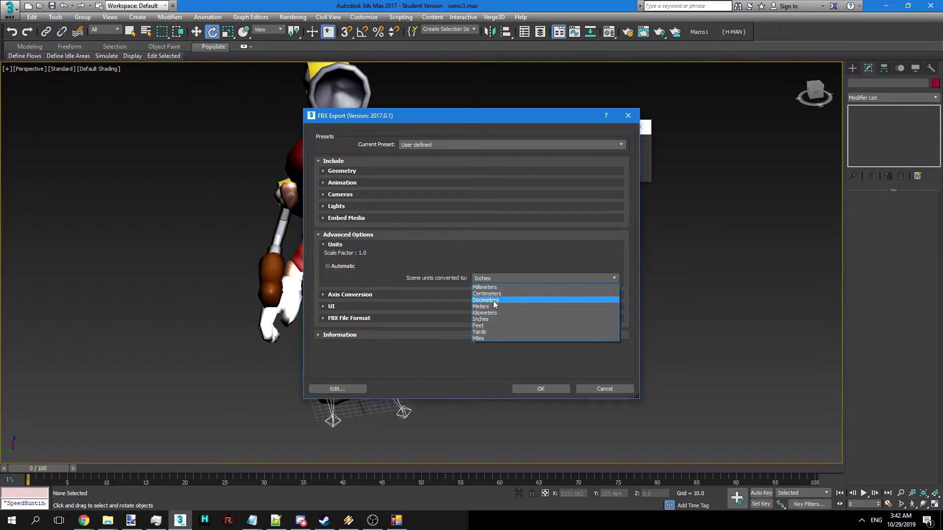
click(491, 306)
key(Return)
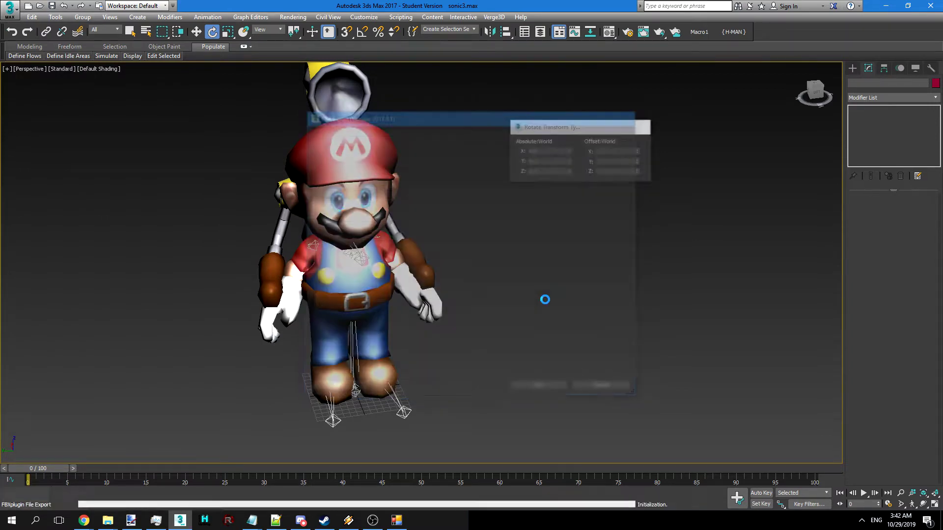
key(q)
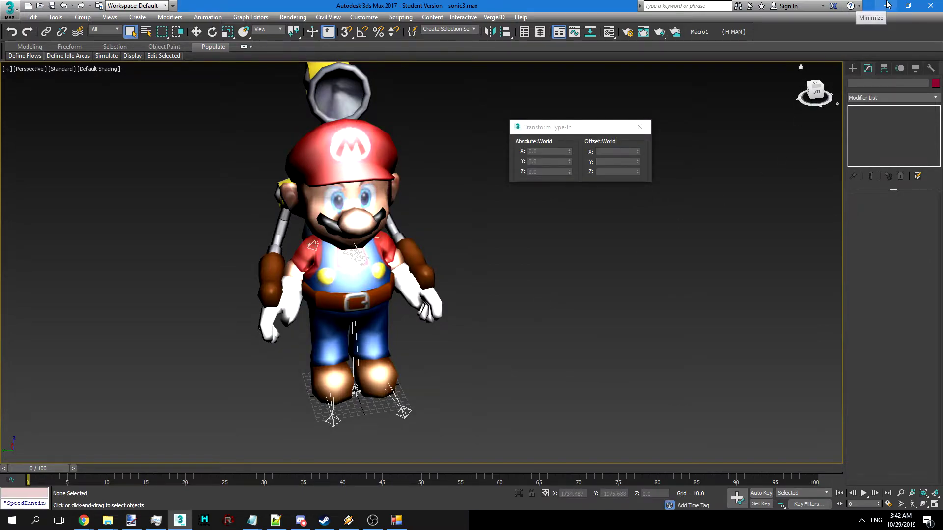
click(885, 5)
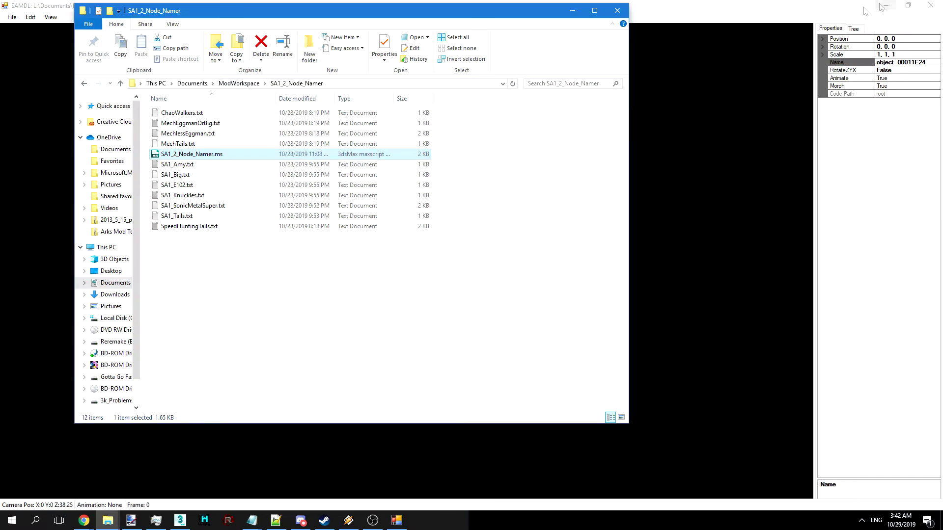
- Go from ModWorkspace into SA Tools > TextureEditor and launch TextureEditor.exe
click(239, 83)
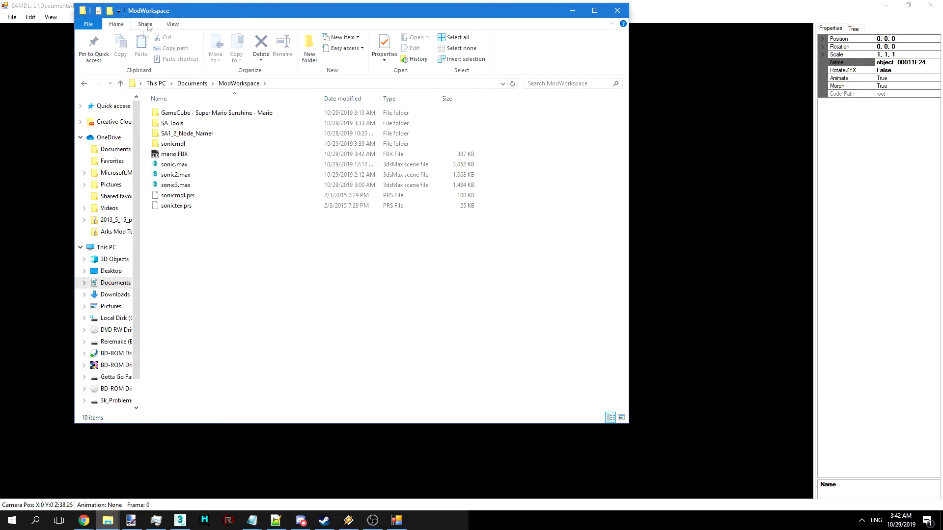
drag(184, 8, 268, 22)
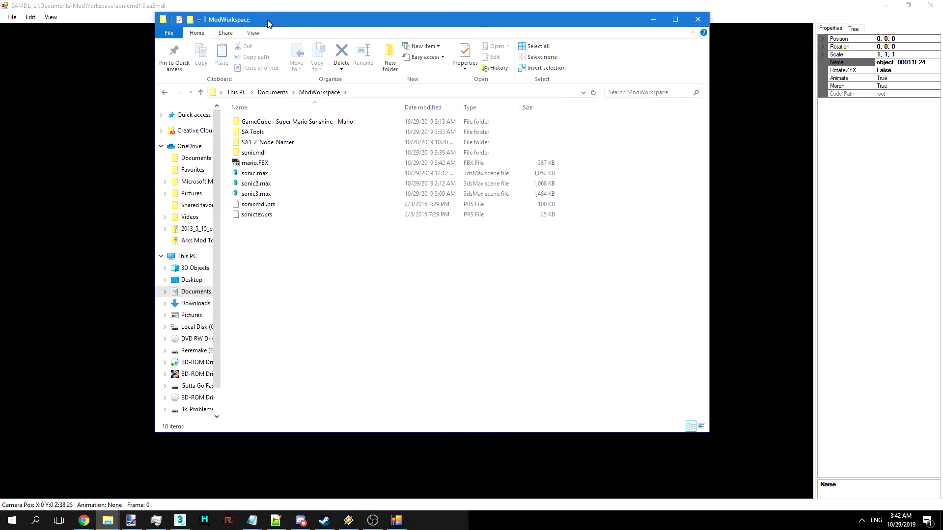
double_click(278, 134)
double_click(264, 297)
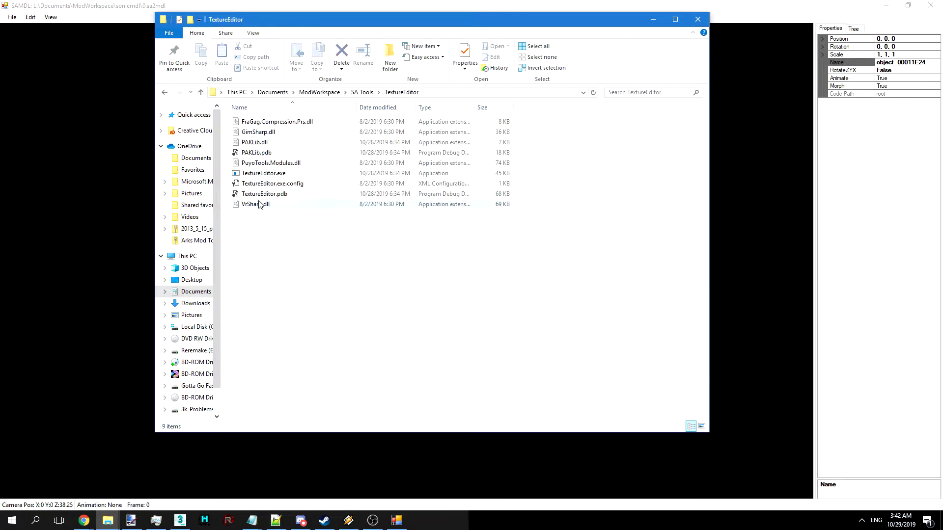
double_click(263, 174)
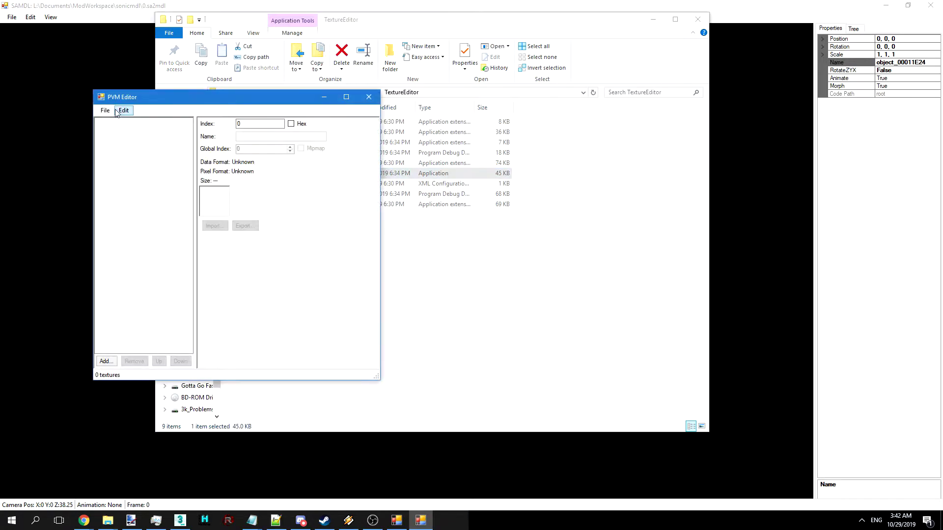
- Open the sonictex.prs texture archive in the texture editor
click(105, 111)
click(119, 130)
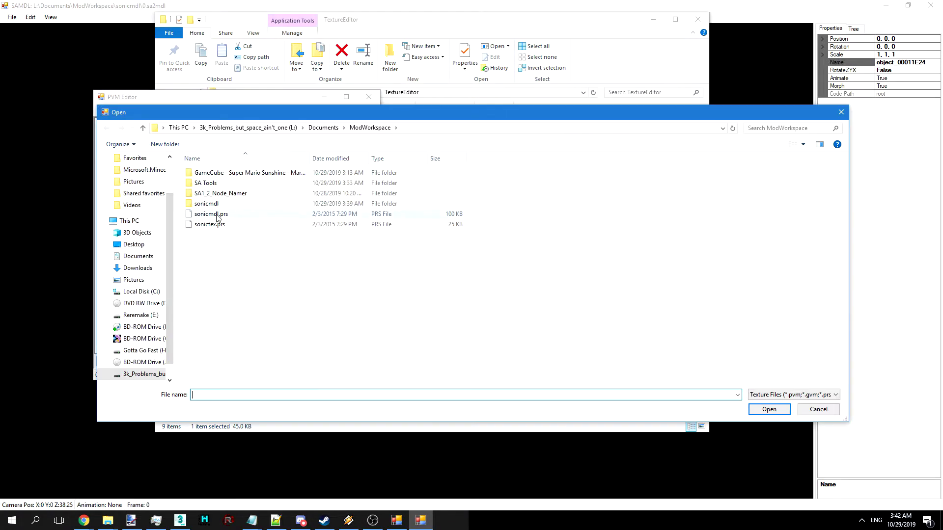
double_click(210, 224)
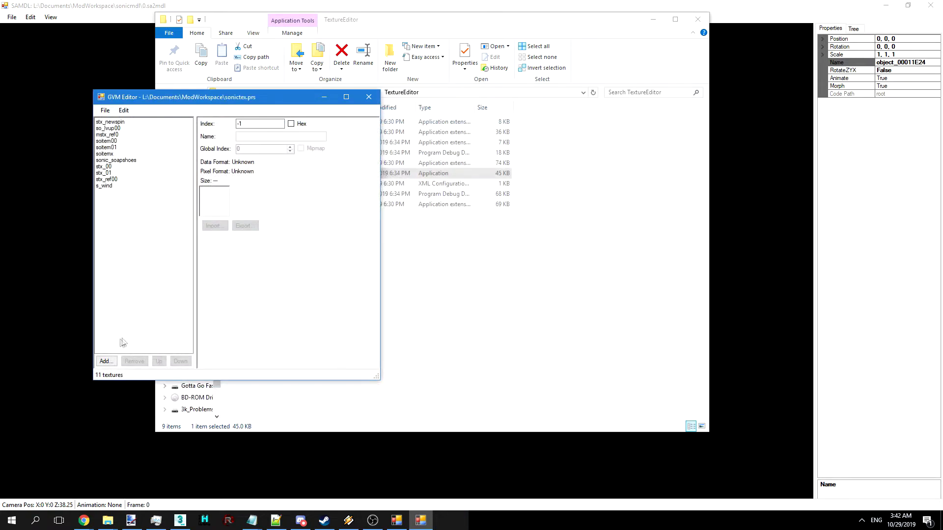
- Add Mario's H_ma_eye1, H_ma_mouse1 and H_ma_new_main s3tc textures to the archive
click(106, 361)
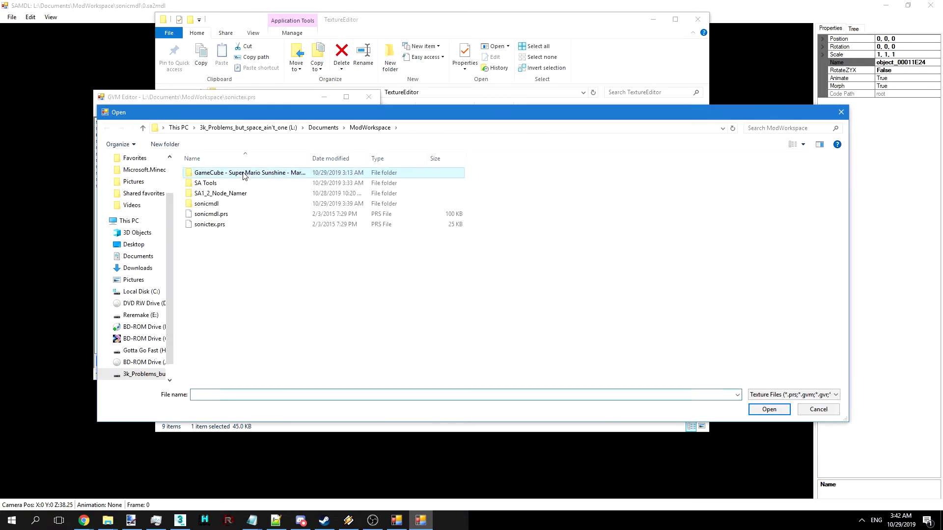
double_click(243, 174)
double_click(243, 175)
double_click(243, 174)
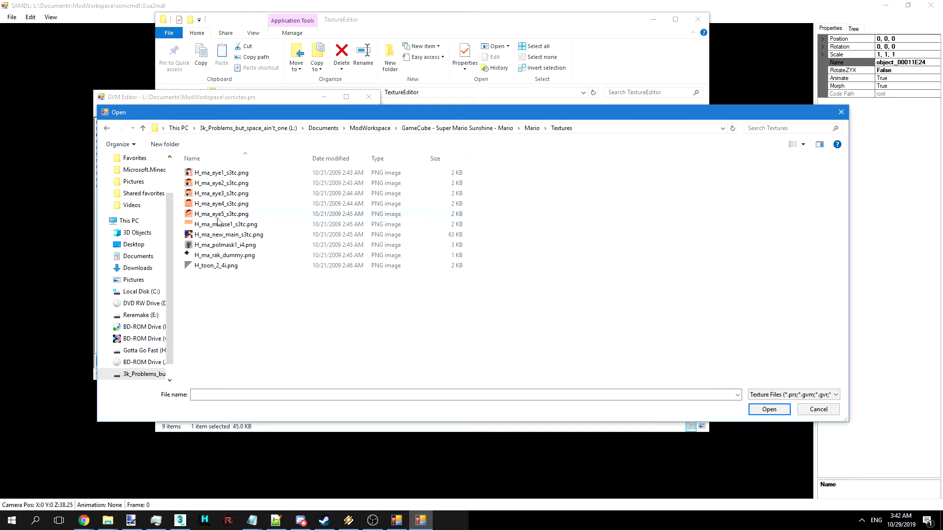
click(218, 174)
ctrl+click(219, 224)
ctrl+click(219, 236)
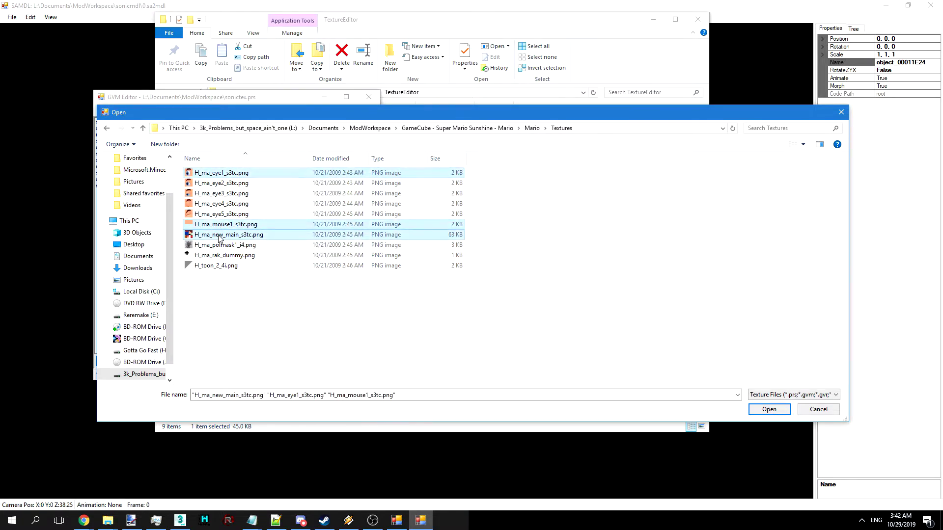
key(Return)
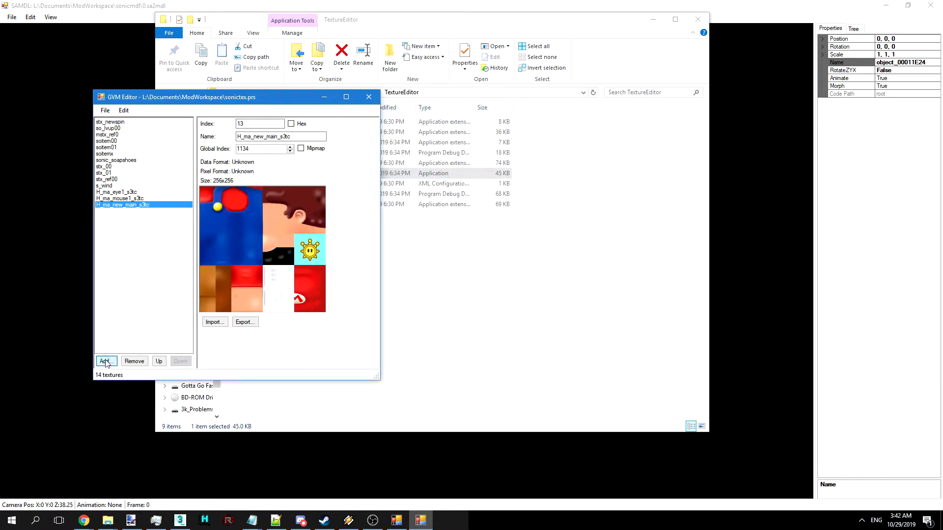
- Add the H_watergun_main_s3tc and H_watergun_water textures from watergun2/body
click(107, 361)
click(491, 131)
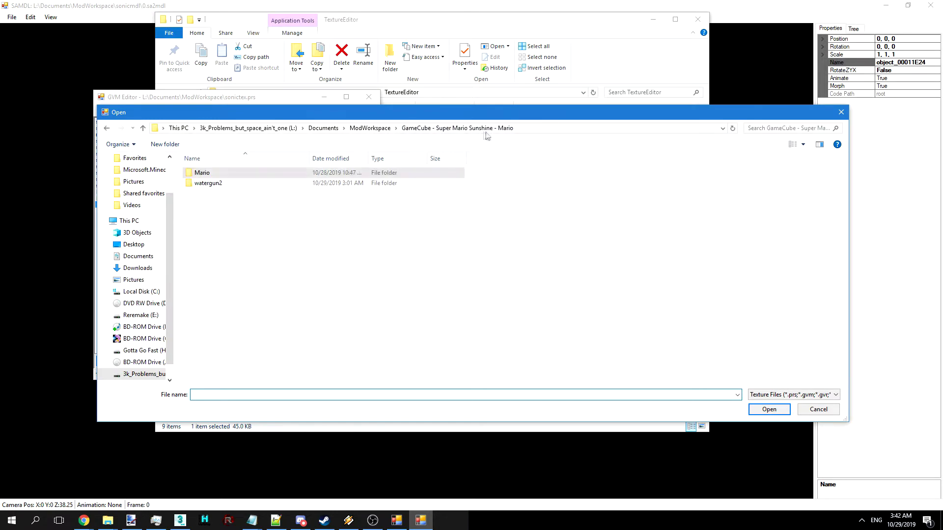
double_click(235, 187)
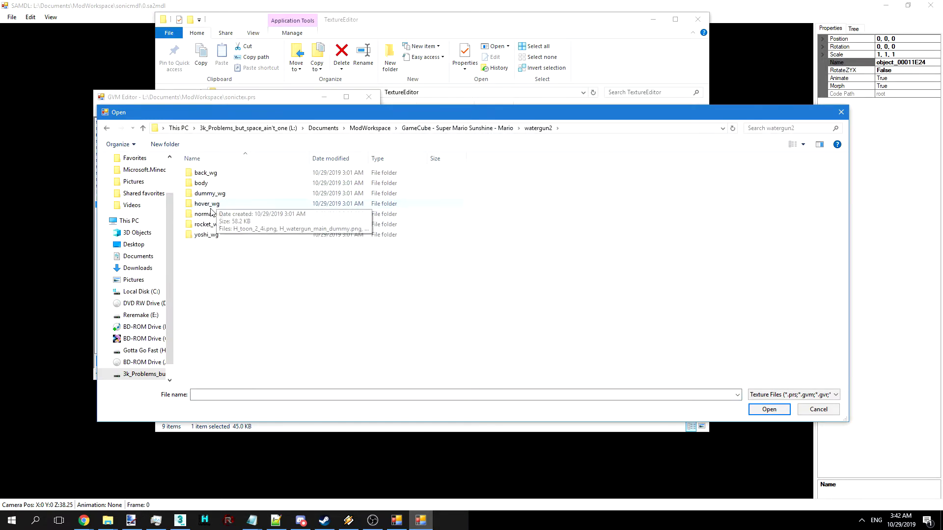
double_click(218, 183)
click(205, 184)
ctrl+click(204, 207)
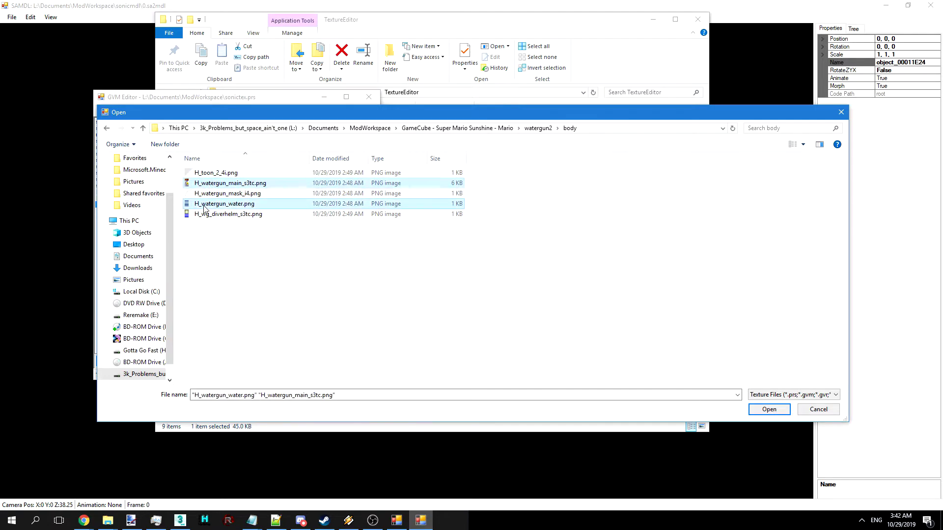
key(Return)
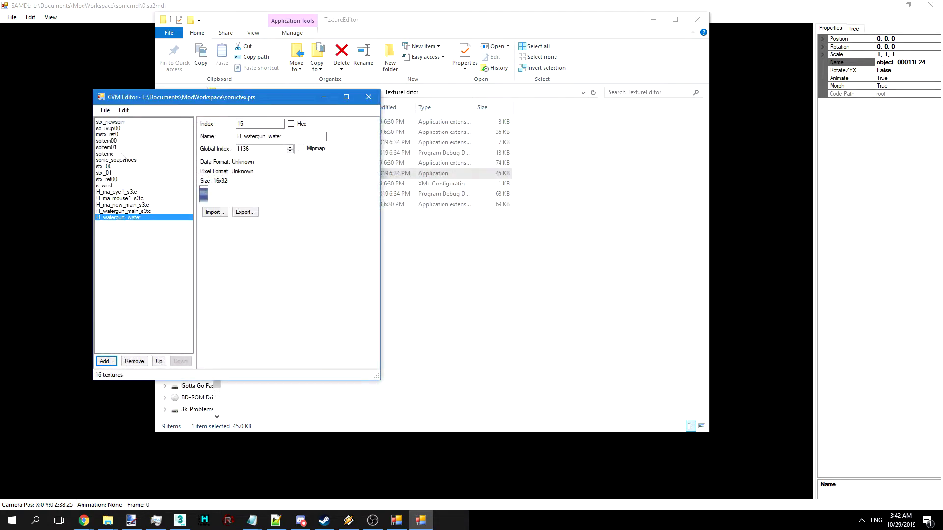
click(116, 186)
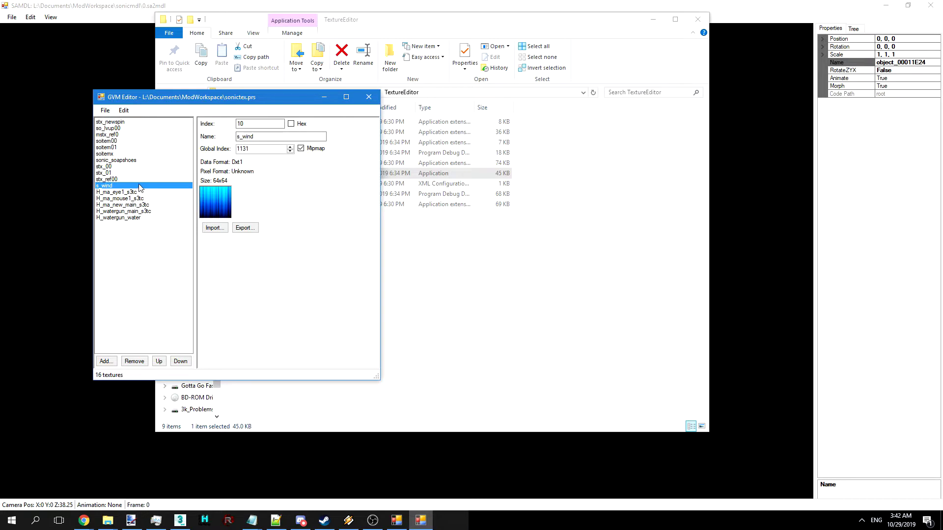
- Type 999 into the Global Index of H_ma_new_main_s3tc
key(Down)
key(Down)
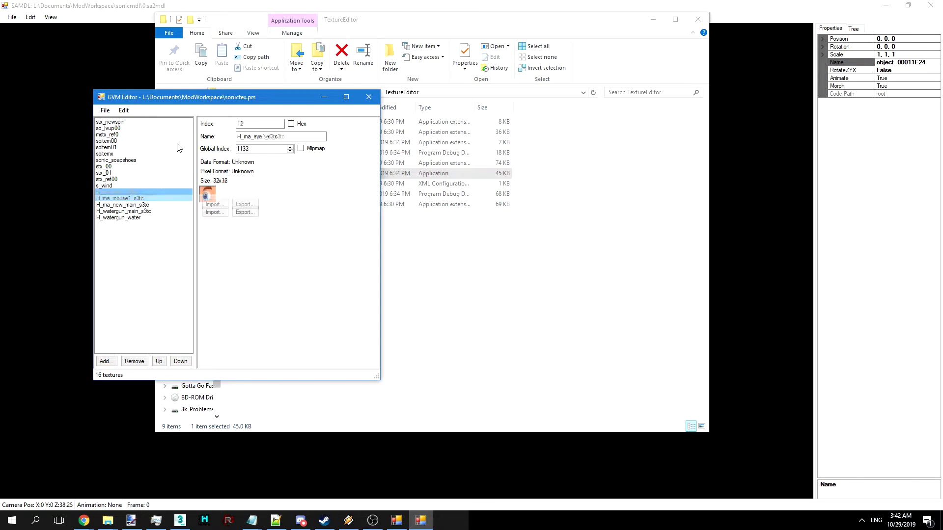
key(Up)
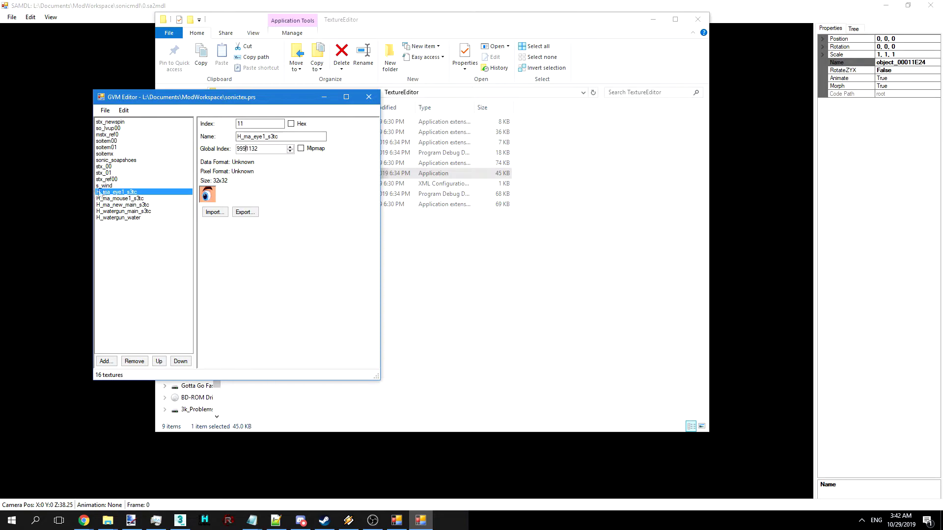
click(136, 205)
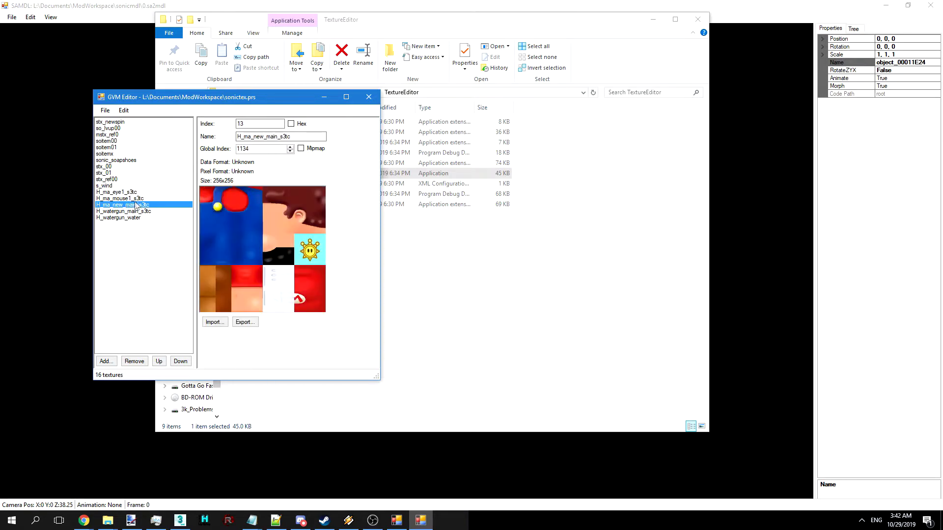
click(238, 149)
text(999)
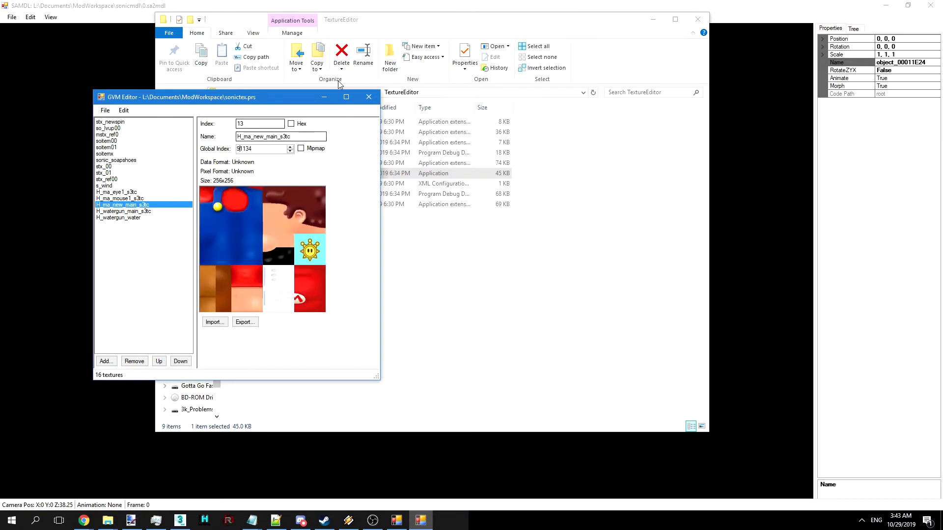
- Check the mouth, main and watergun textures down to H_watergun_water
click(147, 199)
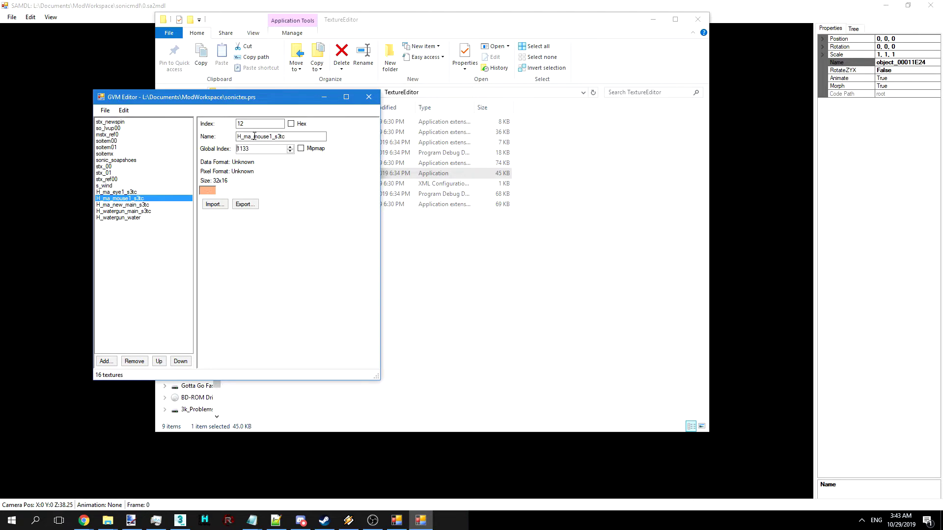
click(134, 205)
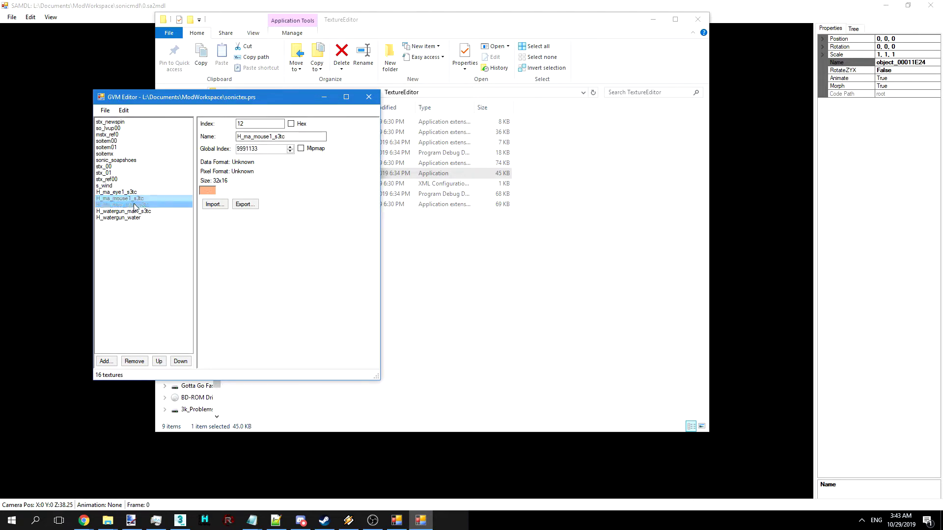
click(144, 211)
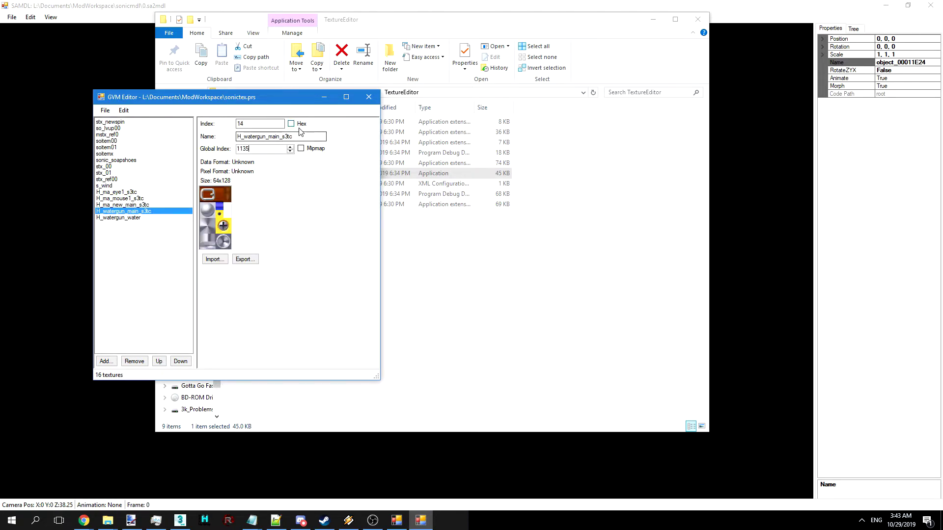
click(142, 218)
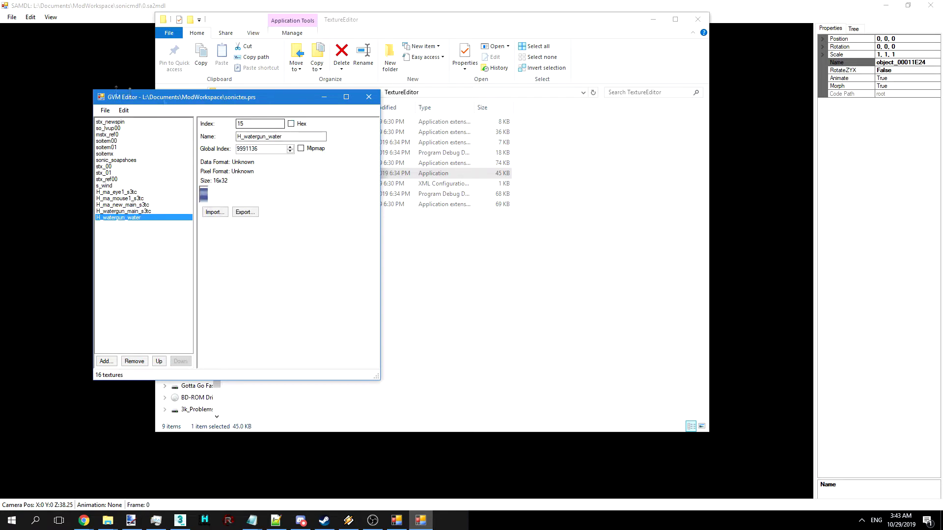
- Save the texture archive as sonictex.pvm
click(105, 110)
mouse_move(121, 156)
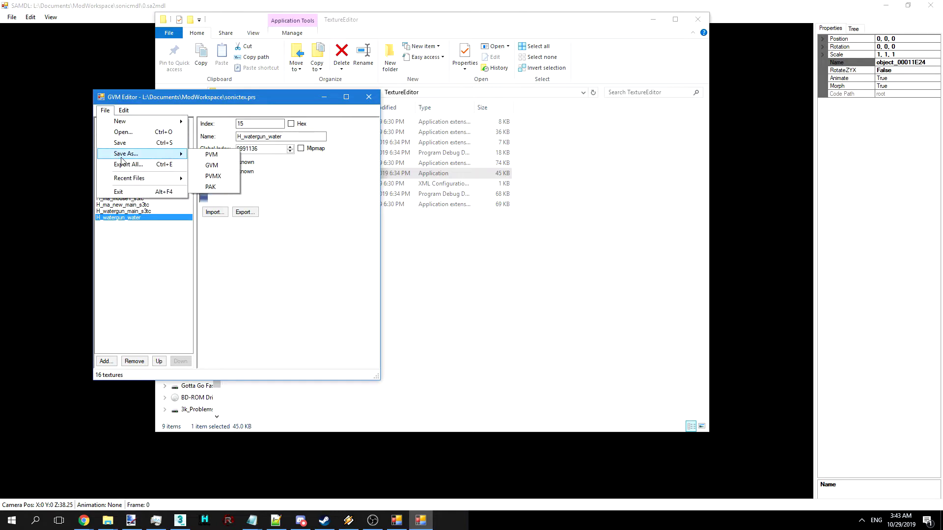
click(229, 156)
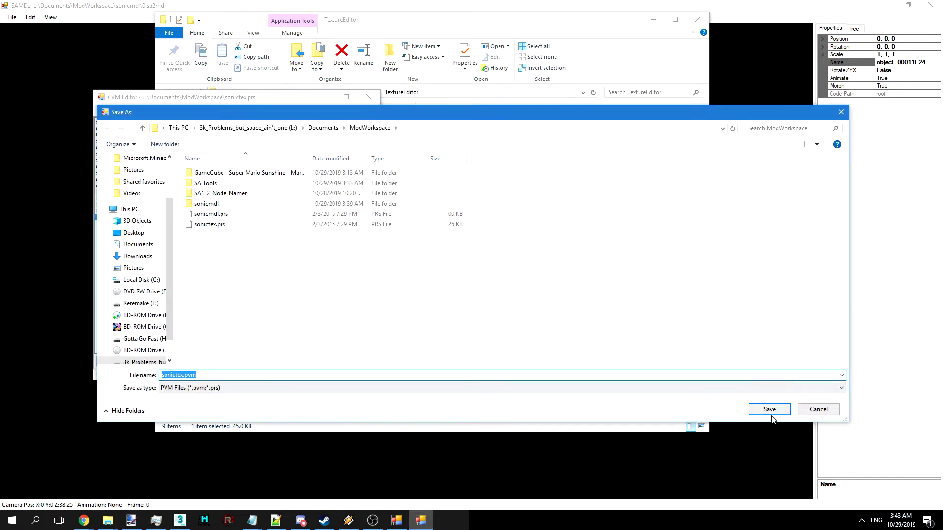
click(769, 409)
- Save the archive as sonictex.pak as well and close the texture editor
click(109, 113)
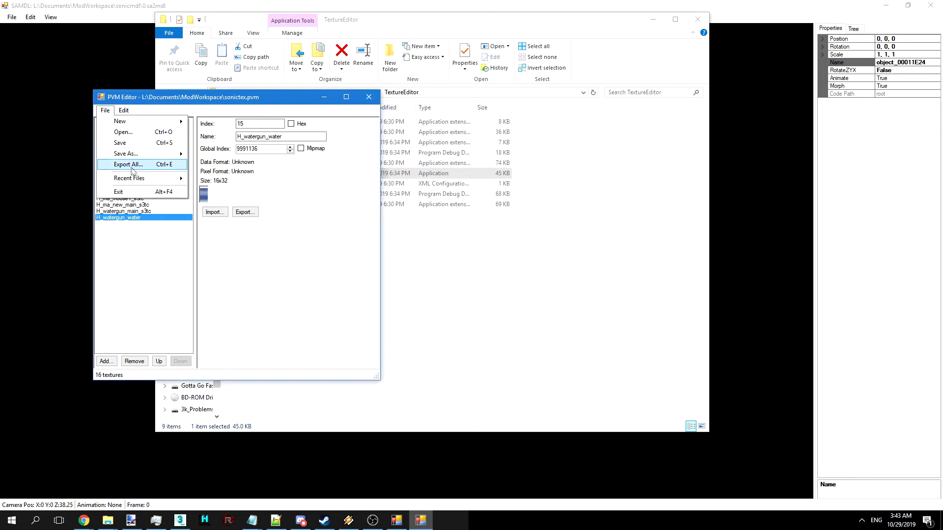
mouse_move(129, 154)
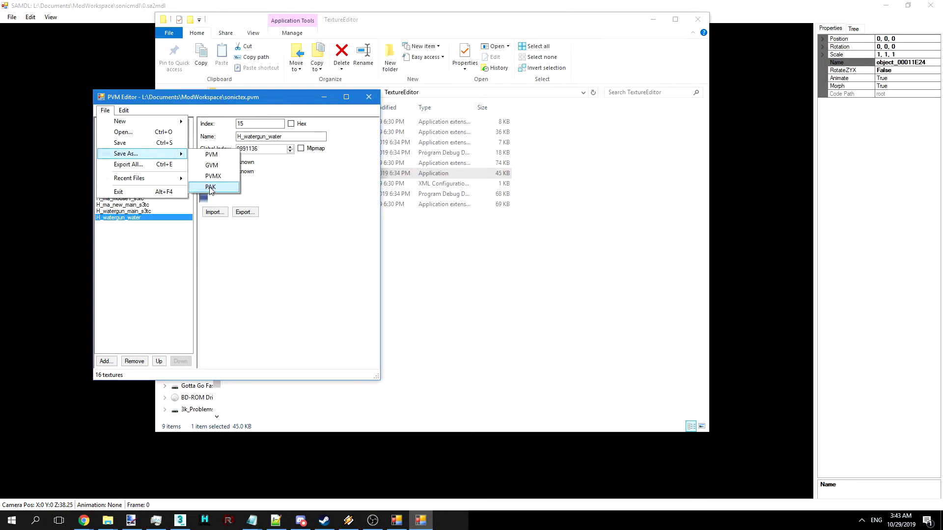
click(210, 186)
click(772, 411)
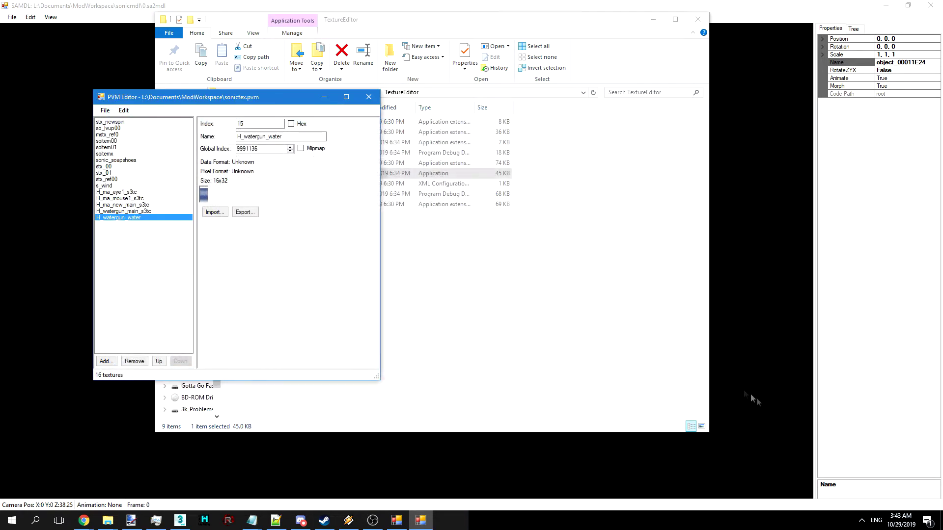
click(369, 97)
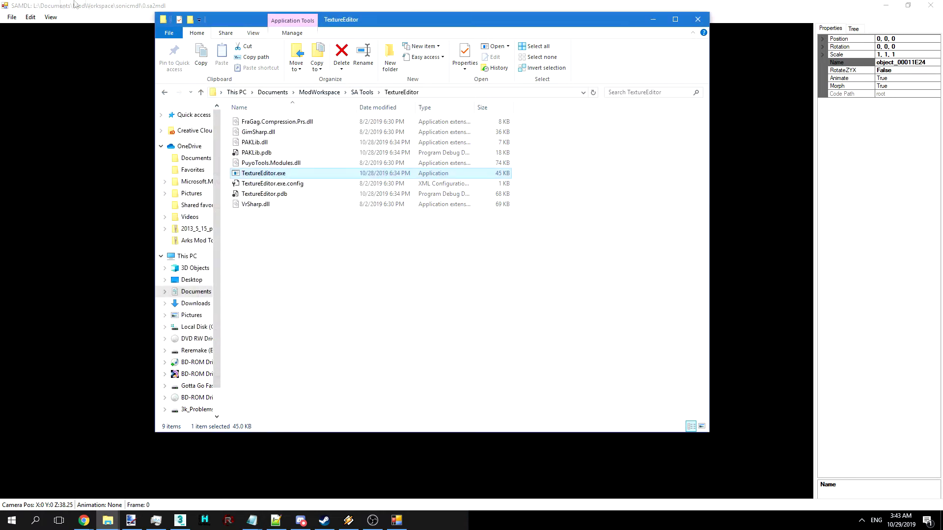
click(396, 520)
- Dismiss SAMDL's save prompt and load sonictex.pvm from ModWorkspace as the textures
click(12, 16)
click(29, 39)
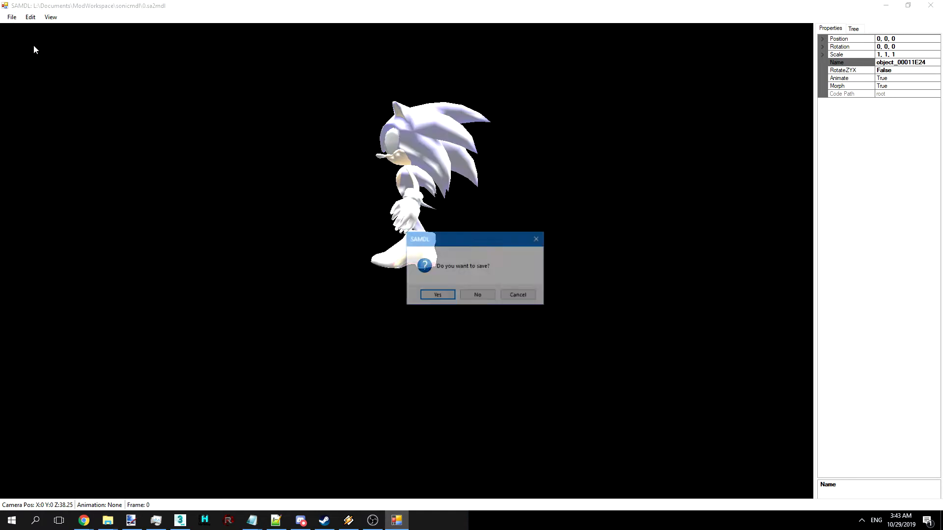
key(Escape)
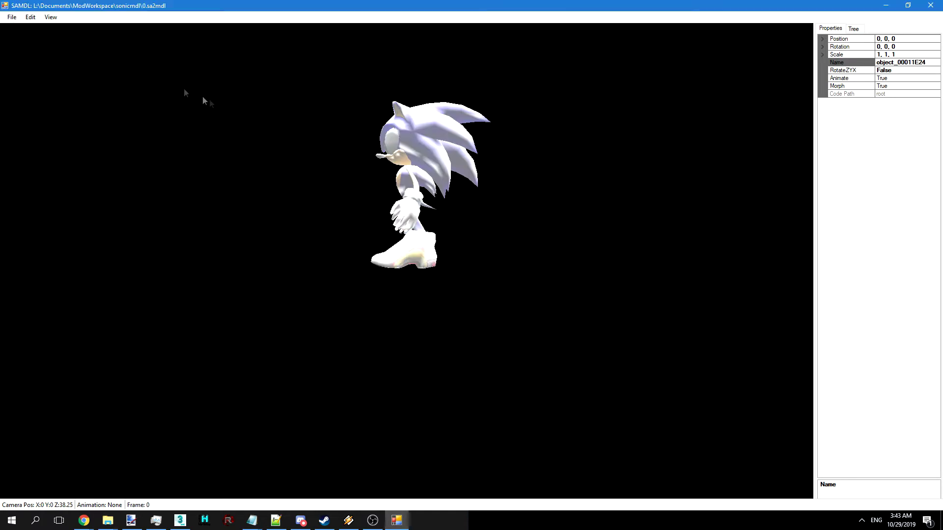
click(11, 17)
click(32, 51)
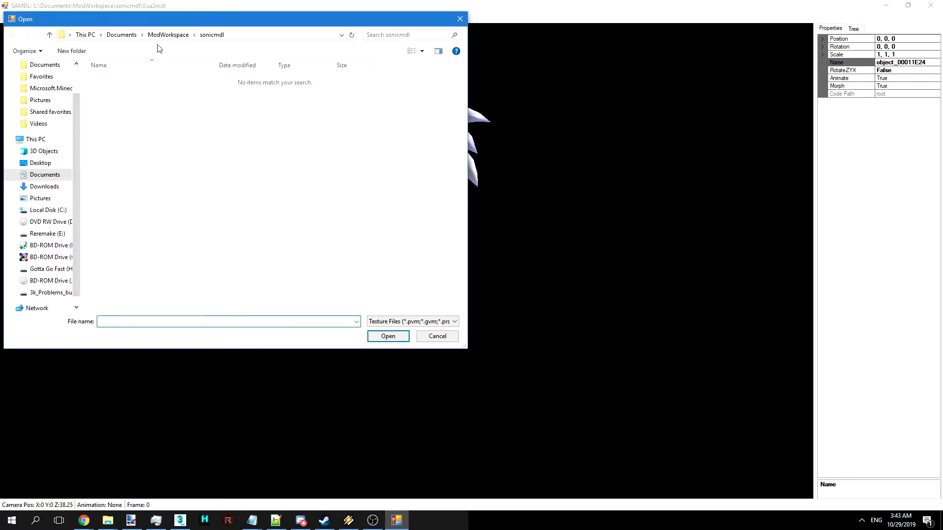
click(167, 35)
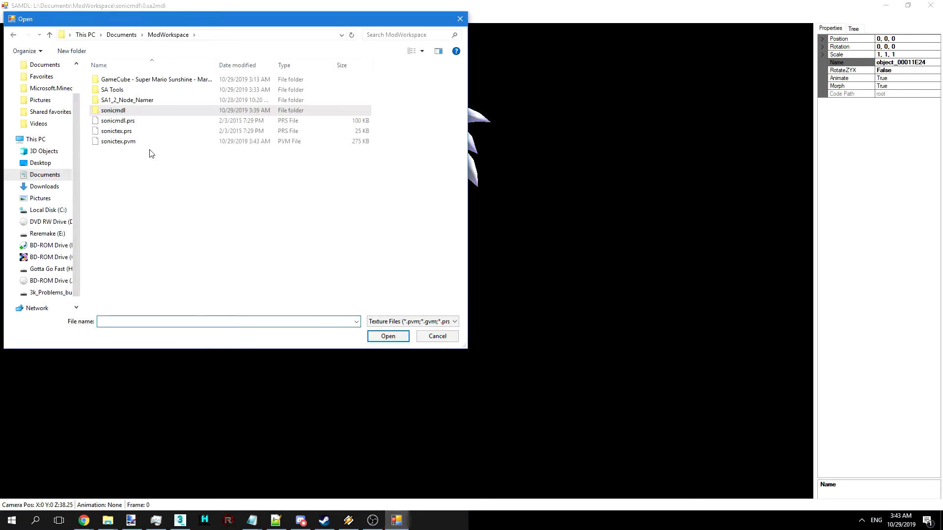
double_click(123, 141)
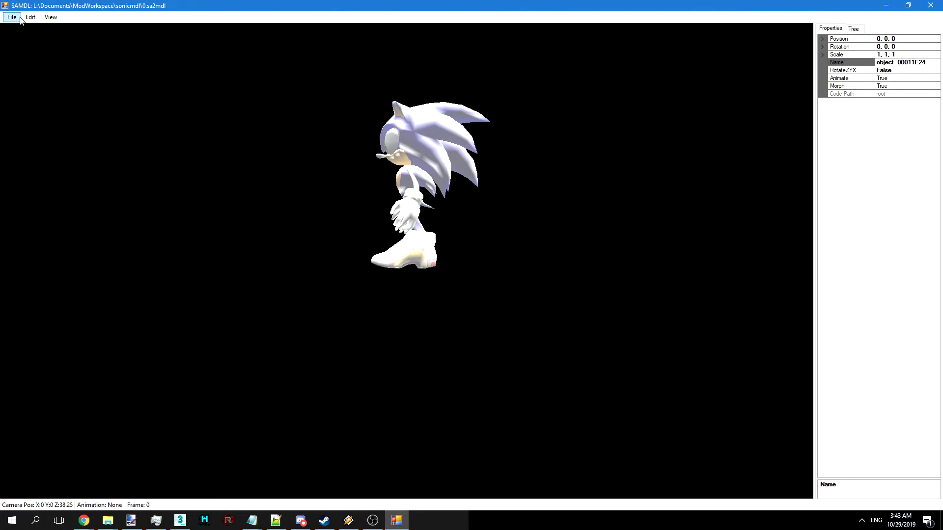
- Import mario.FBX into SAMDL
click(11, 17)
click(41, 83)
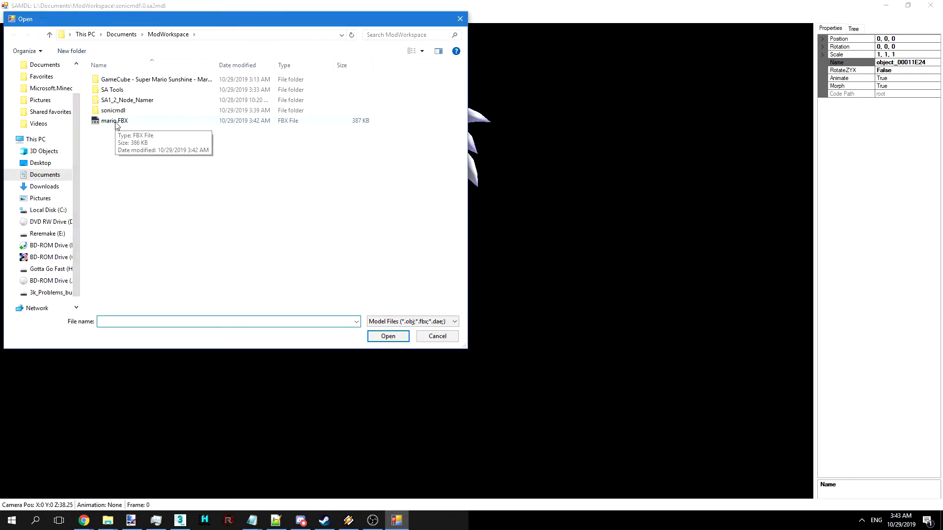
double_click(116, 122)
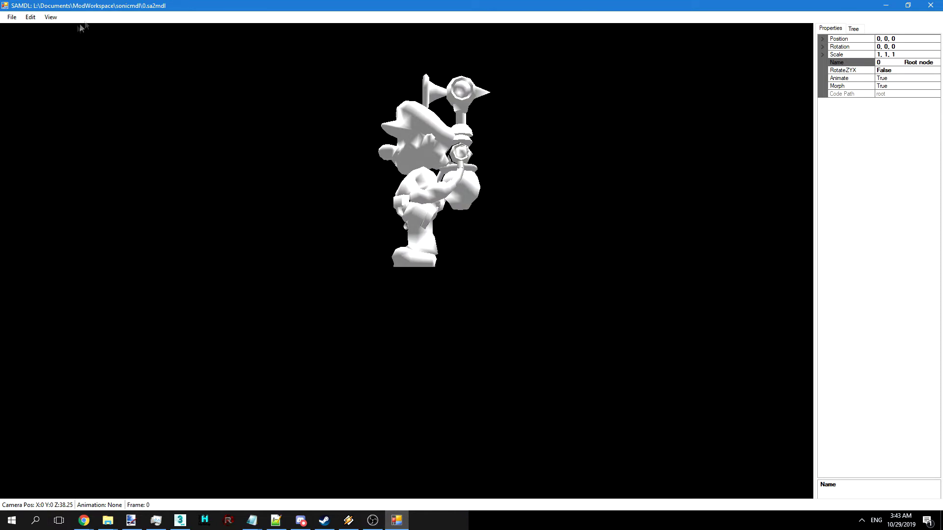
- Turn on fullbright rendering in Preferences and show the model's node tree
click(29, 17)
click(40, 26)
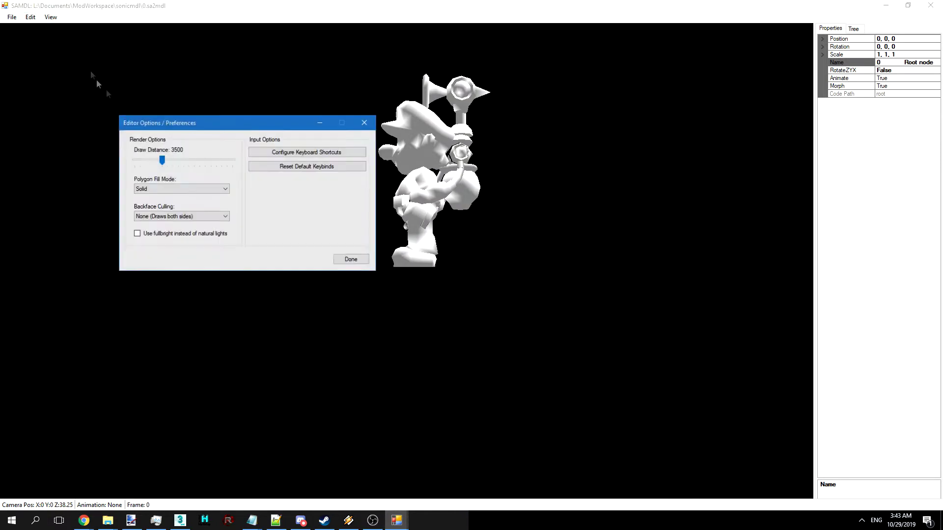
click(162, 234)
click(350, 260)
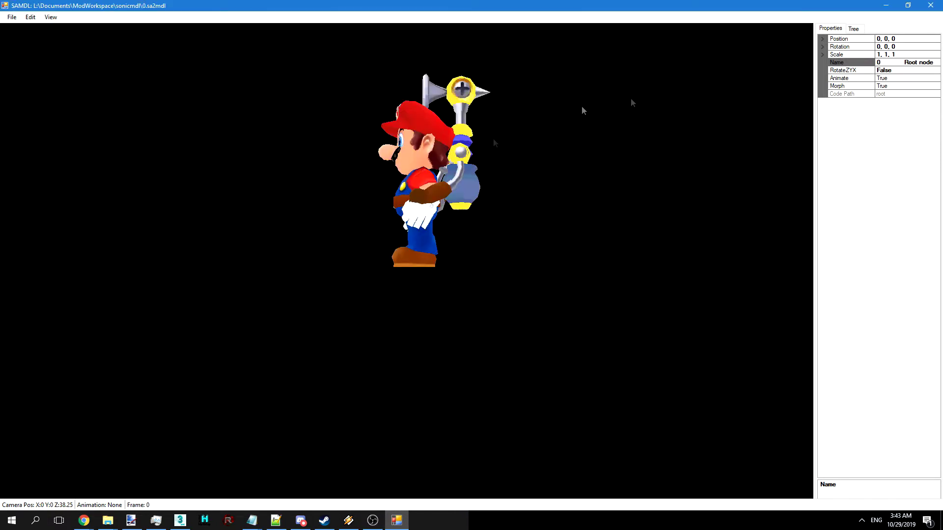
click(427, 162)
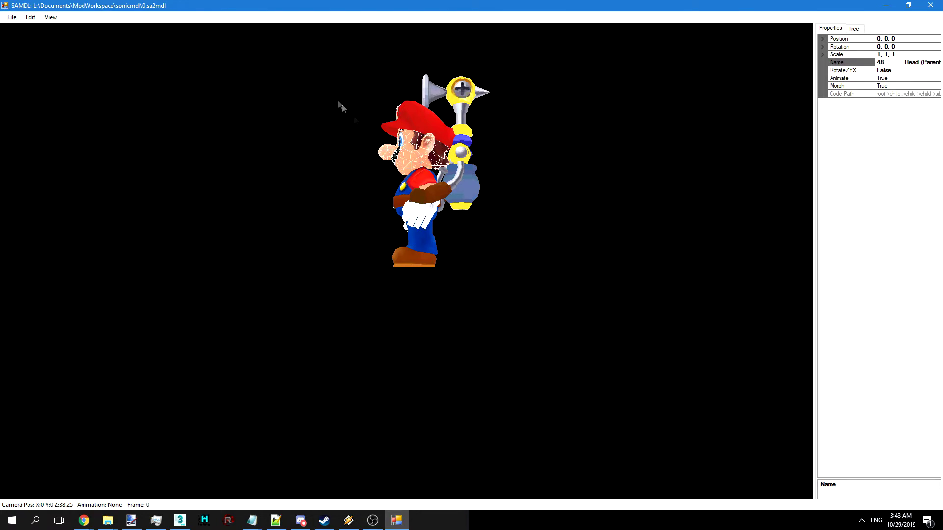
click(854, 29)
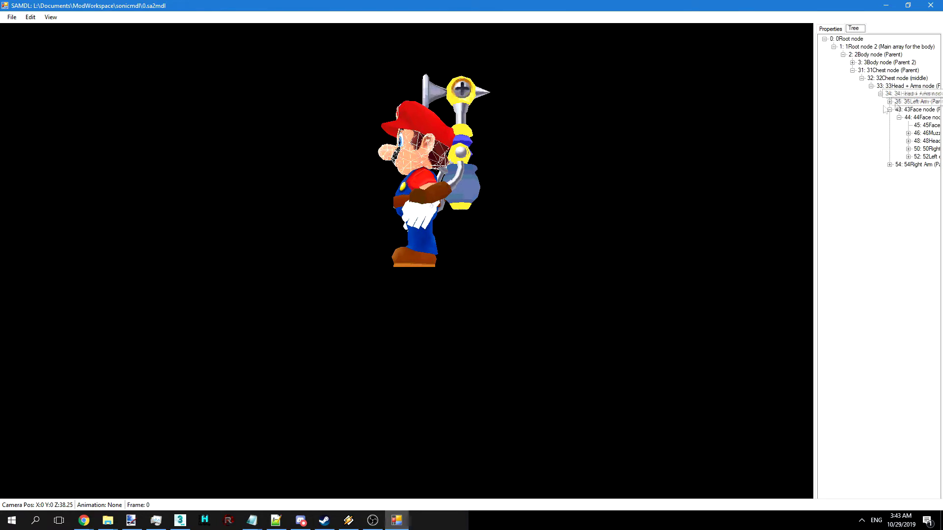
click(12, 19)
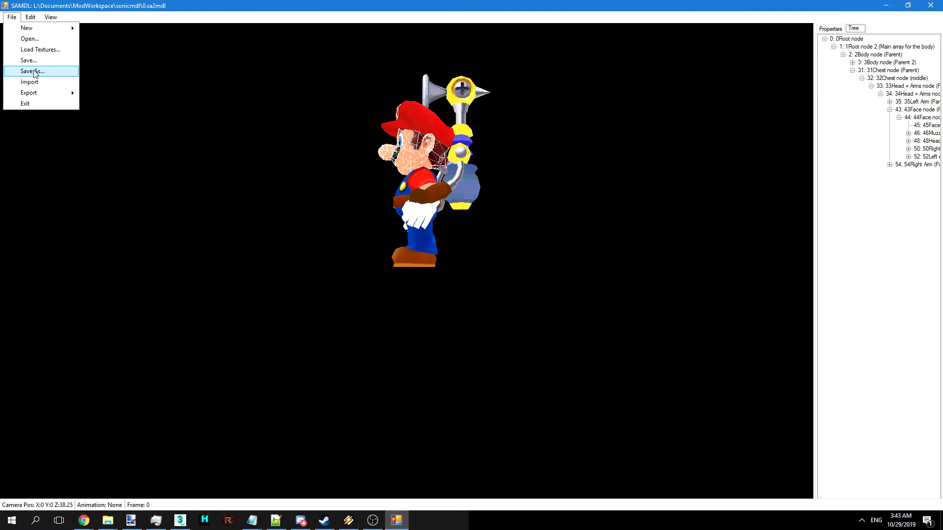
- Save the model as mario.sa2mdl in the SA Tools folder, then minimize SAMDL
click(33, 71)
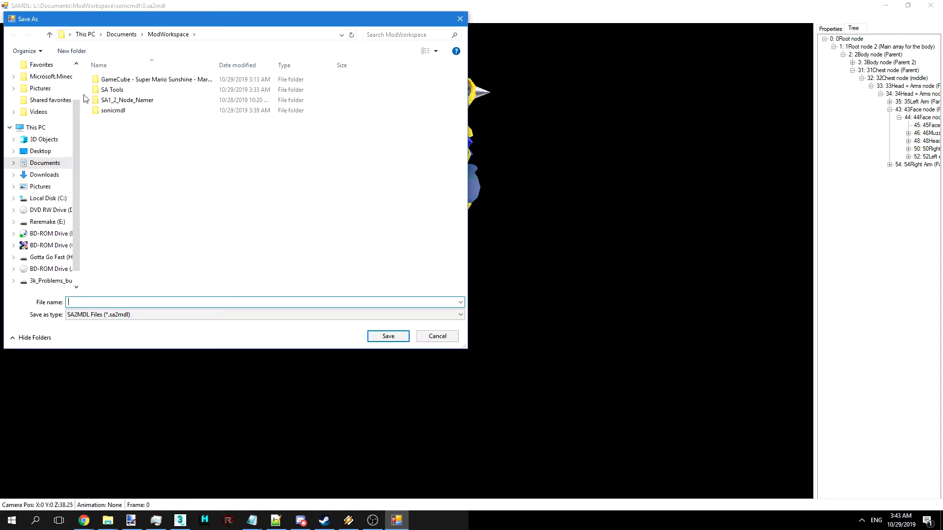
double_click(113, 89)
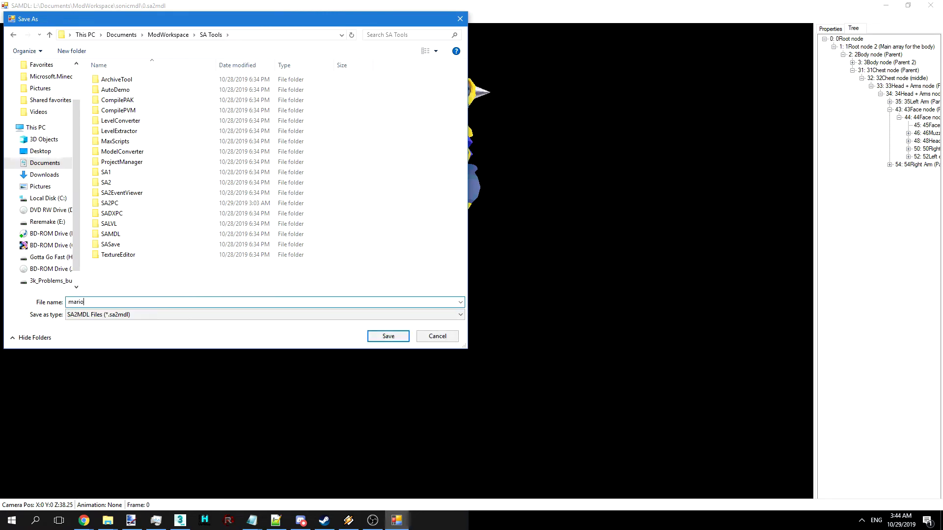
click(179, 294)
text(mario.sa2mdl)
key(Return)
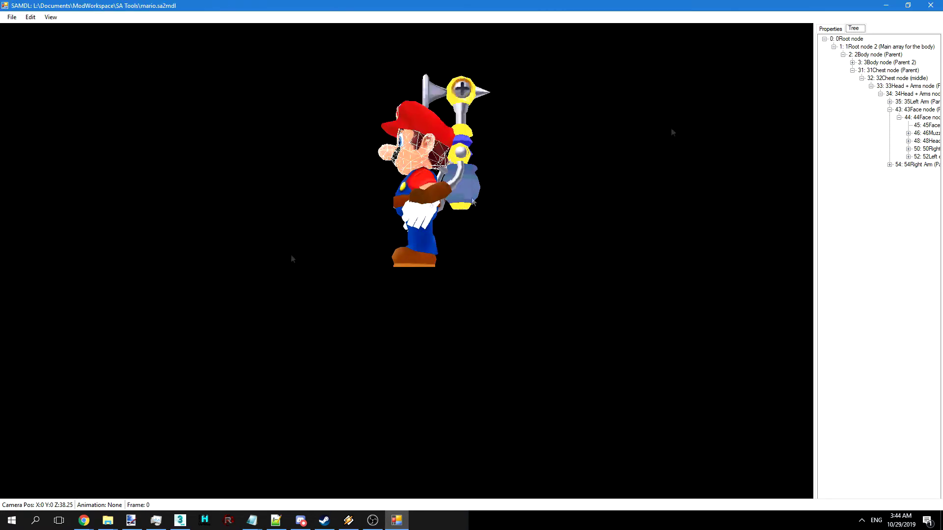
click(881, 5)
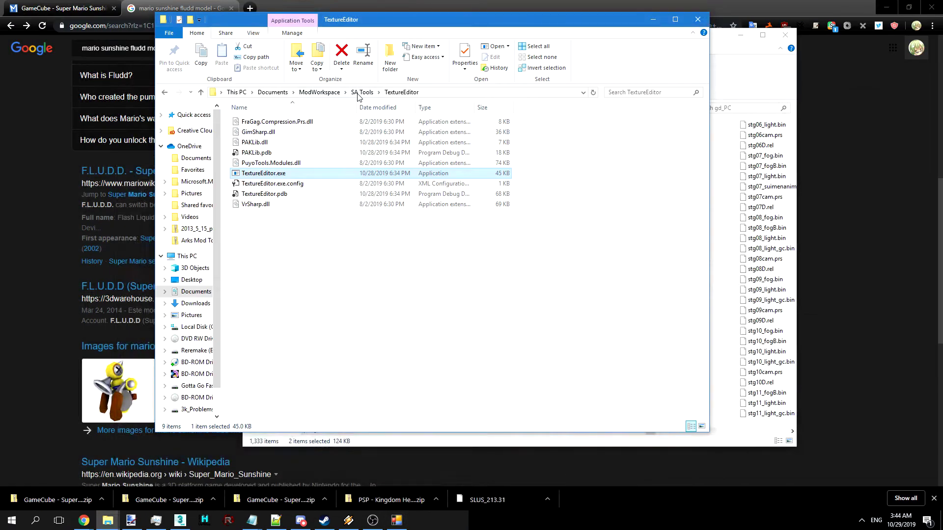
- Open the SA Tools folder in File Explorer to show the new sonicmdl folder
click(319, 92)
click(256, 153)
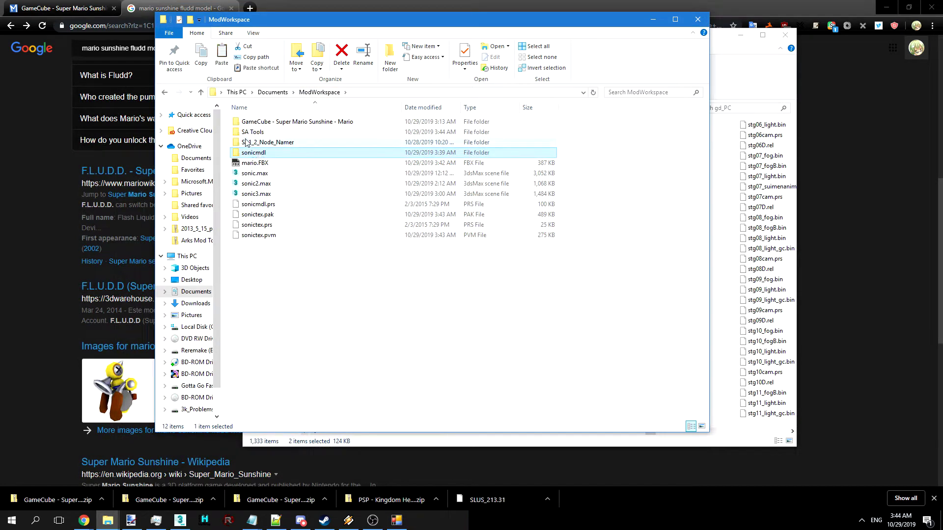
double_click(252, 132)
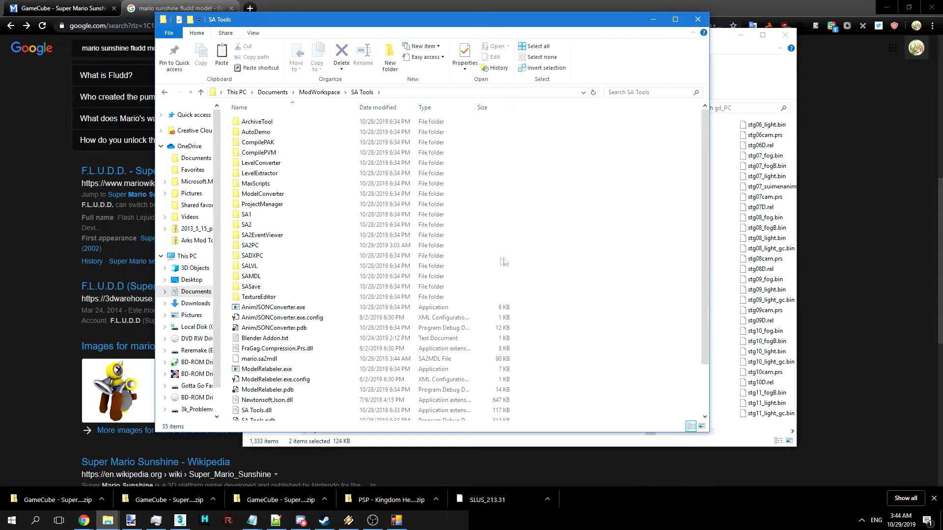
key(ctrl+v)
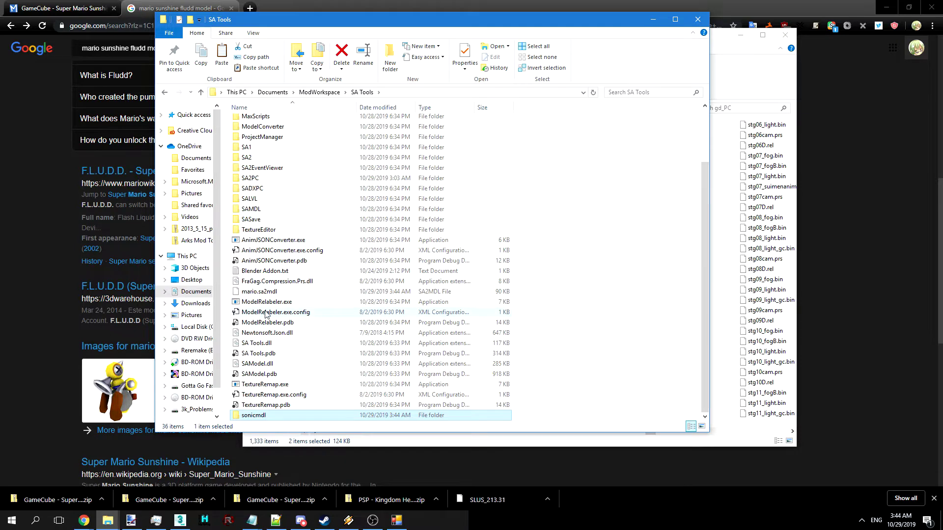
- Start an administrator Command Prompt and change into the SA Tools folder on drive L:
click(35, 520)
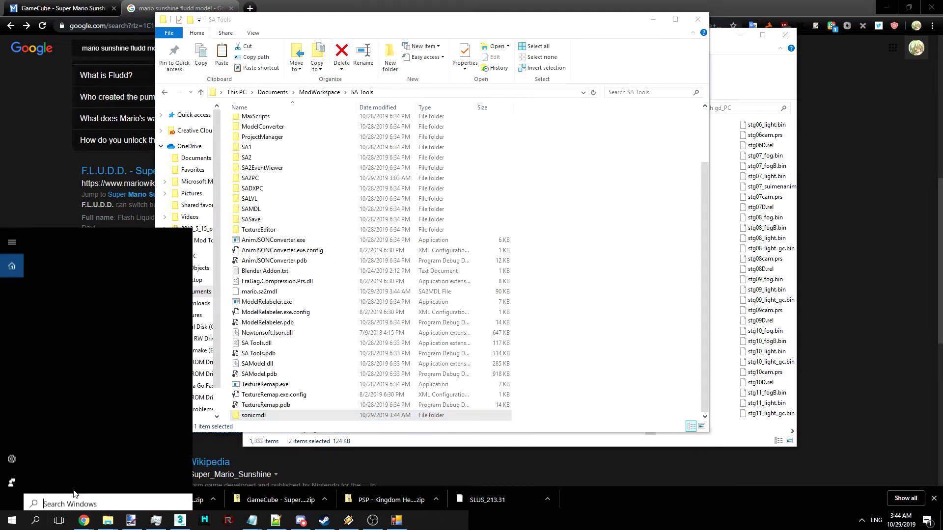
text(cmd)
key(ctrl+shift+Return)
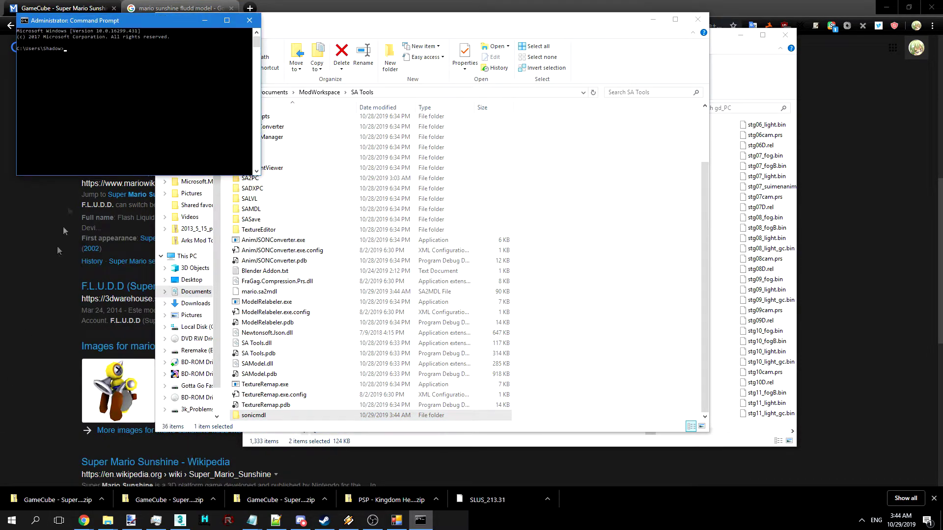
text(L:)
key(Return)
click(409, 92)
key(ctrl+c)
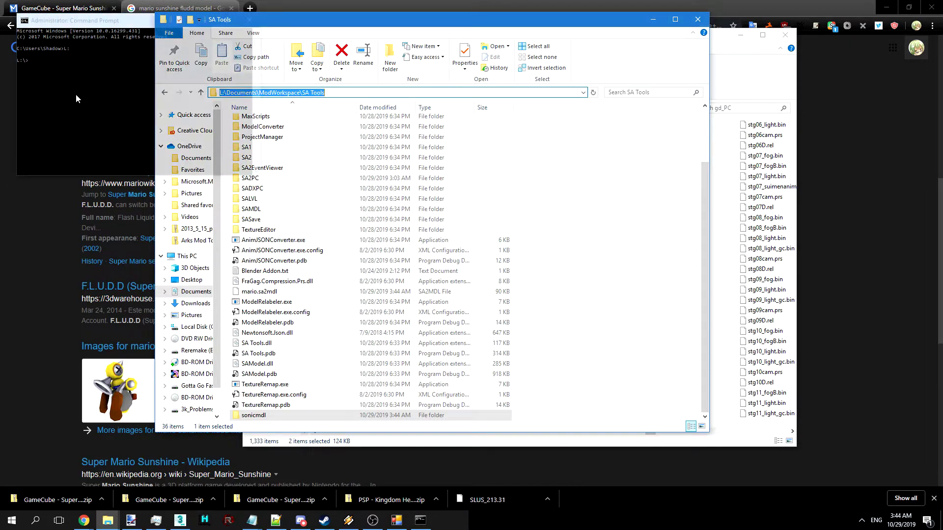
click(76, 98)
text(cd)
key(ctrl+v)
key(Return)
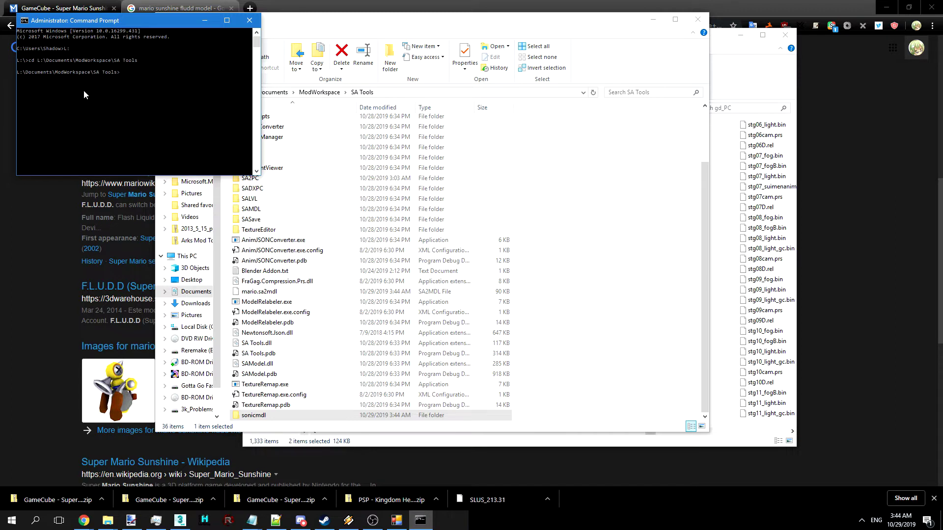
- Run 'modelrelabeler mario.sa2mdl sonicmdl/0.sa2mdl'
text(modelrelabel)
key(BackSpace)
text(eler mario.sad)
key(BackSpace)
text(2mdl sonicmdl/0.sa2mdl)
key(Return)
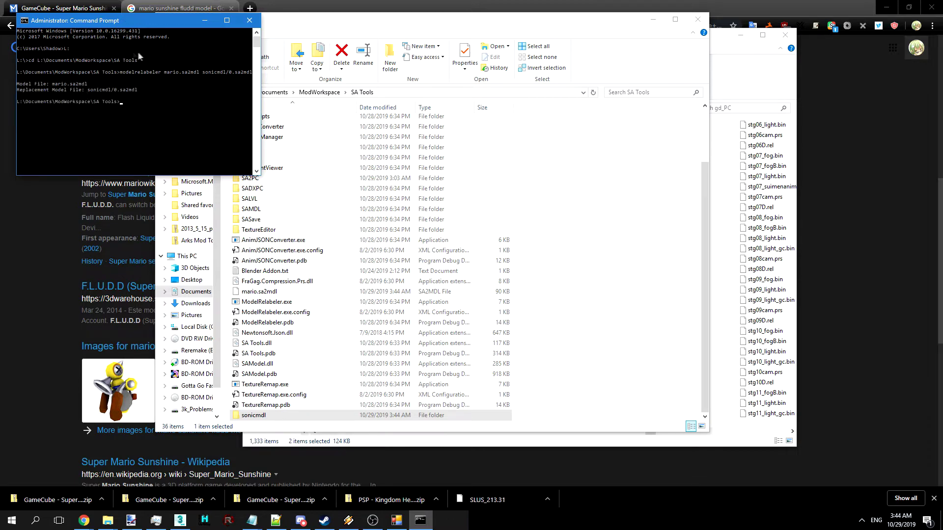
- Delete the PNG and DAE files from the sonicmdl folder, keeping sonicmdl.ini
click(249, 20)
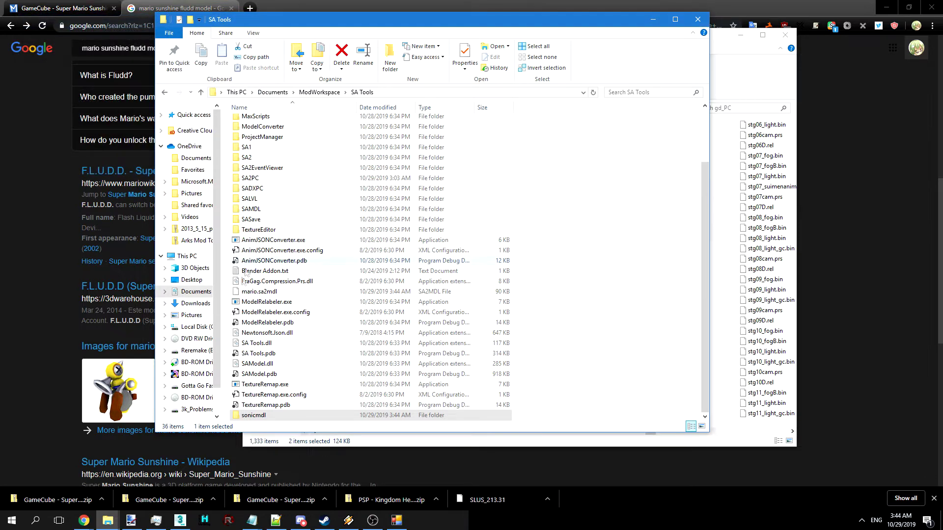
double_click(253, 414)
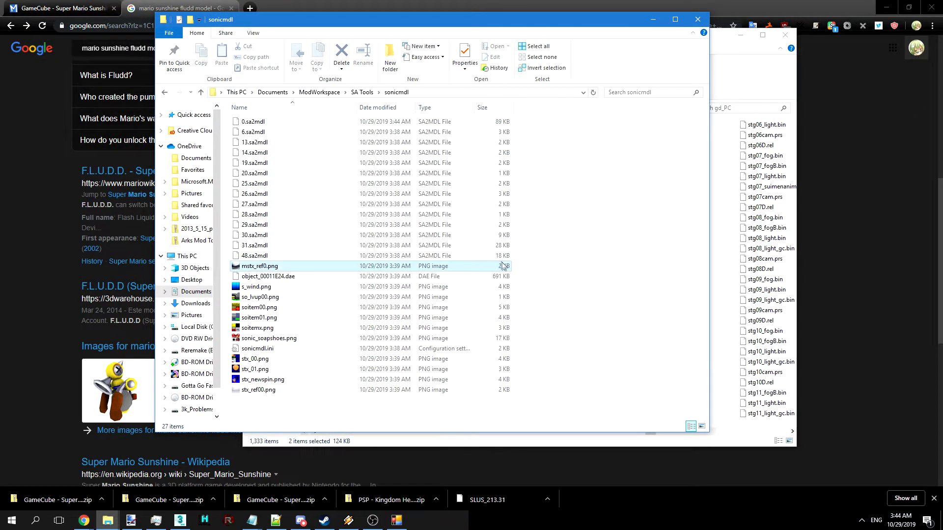
drag(519, 263, 391, 396)
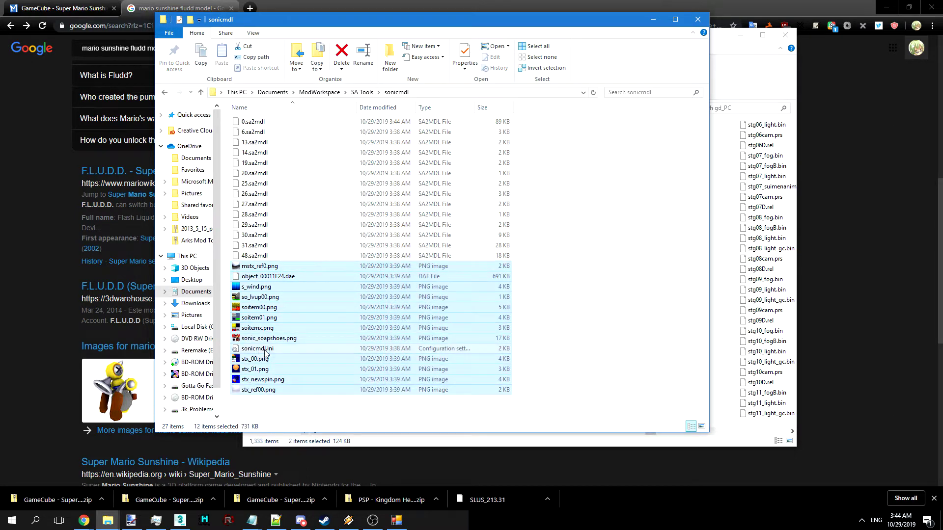
ctrl+click(259, 348)
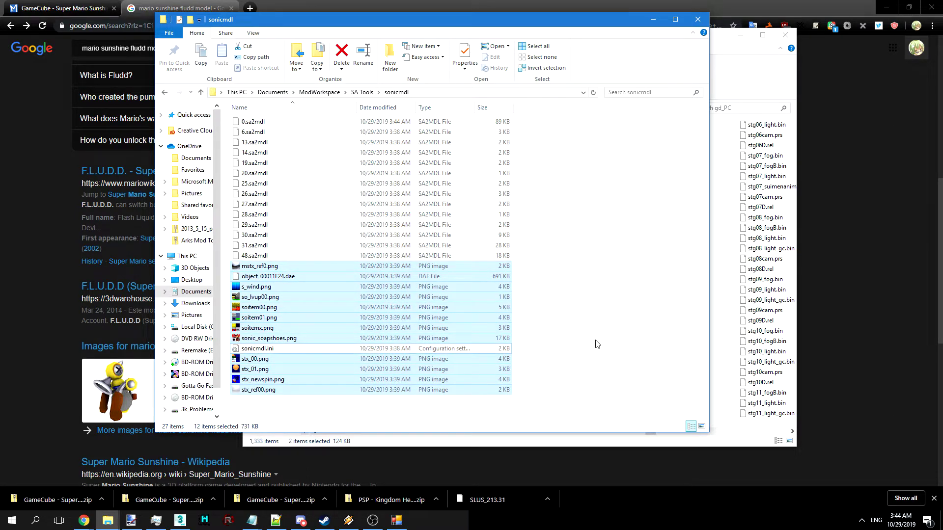
key(Delete)
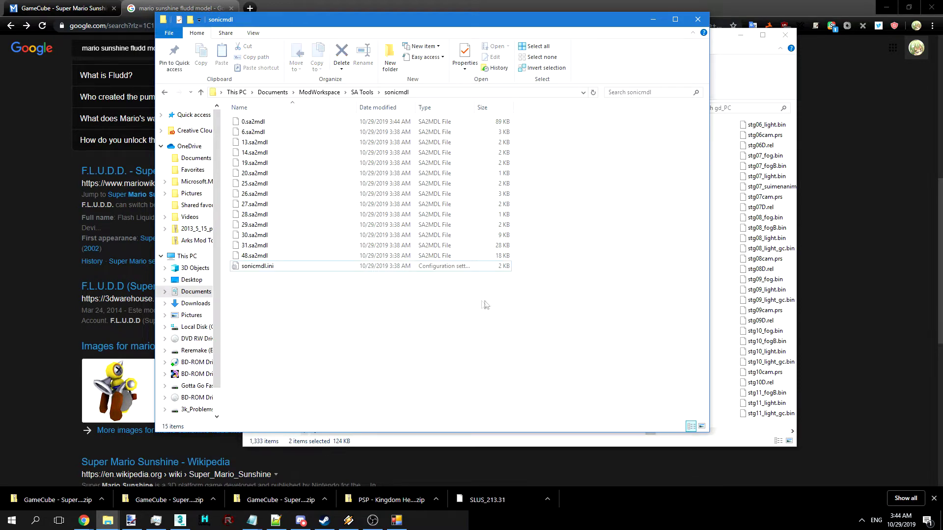
- Edit sonicmdl.ini, then return to the SA Tools folder
double_click(409, 270)
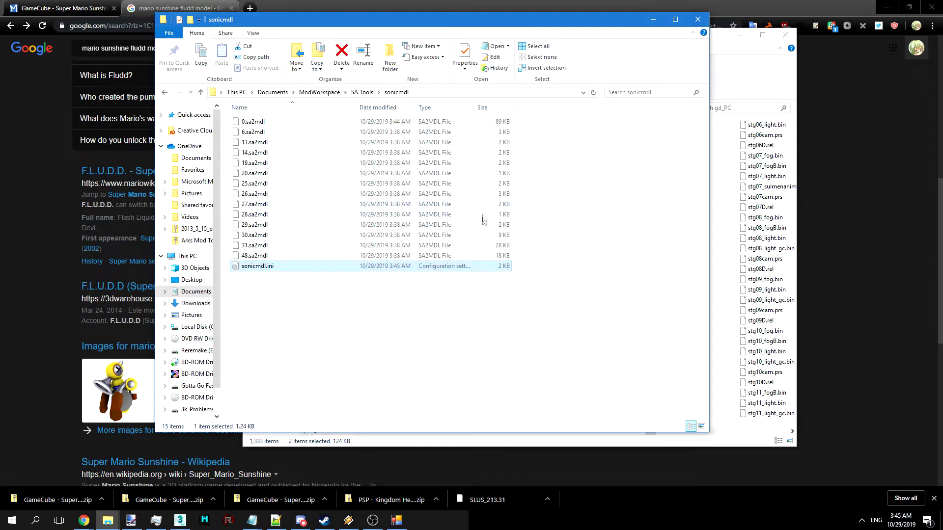
click(677, 196)
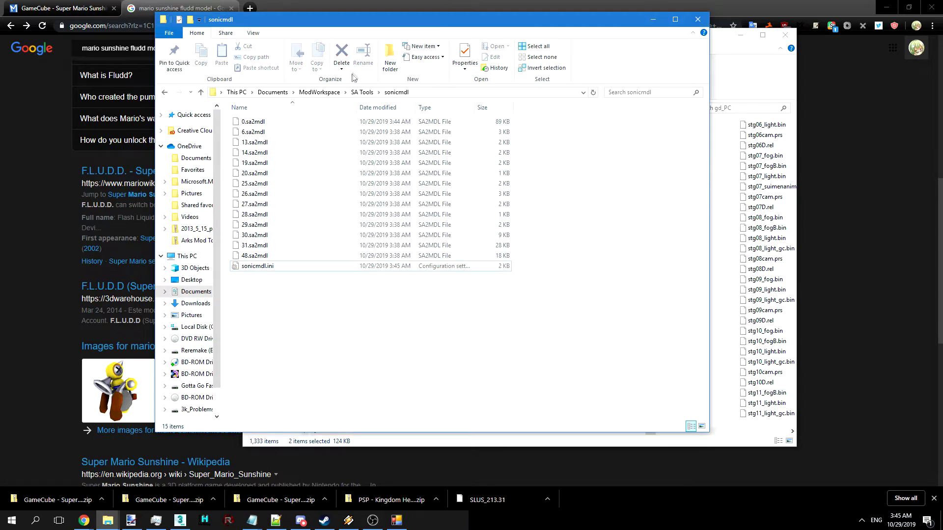
click(370, 93)
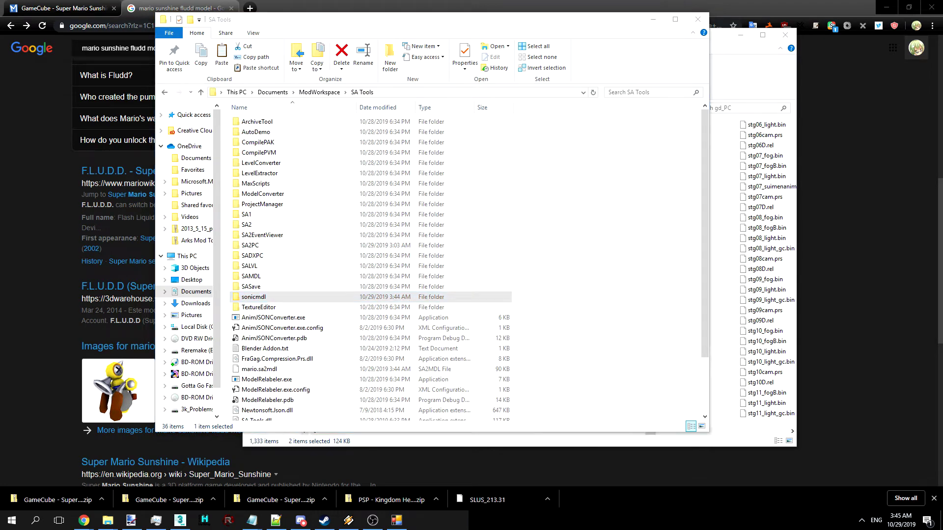
- Paste the 16 copied SA Tools items into Sonic Adventure 2's mods > TestingBed > gd_PC folder
key(super+comma)
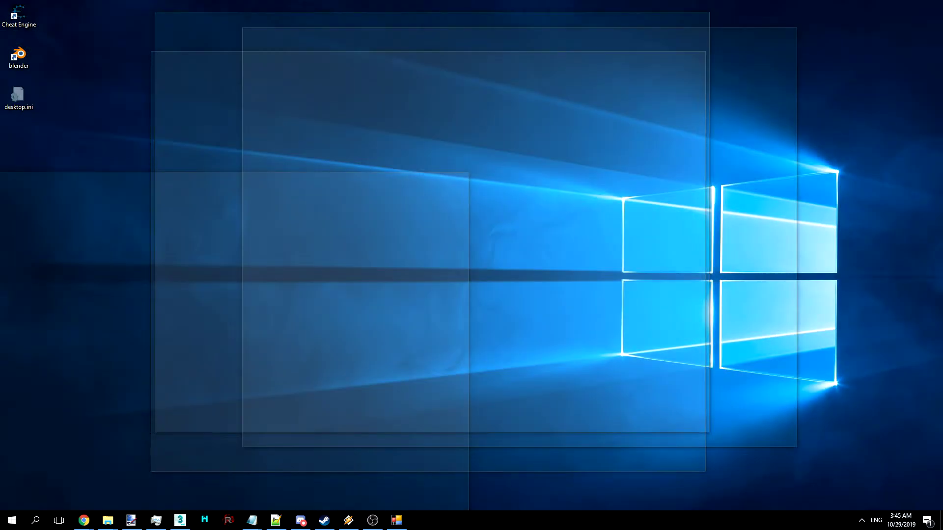
key(alt+Tab)
key(alt+Tab)
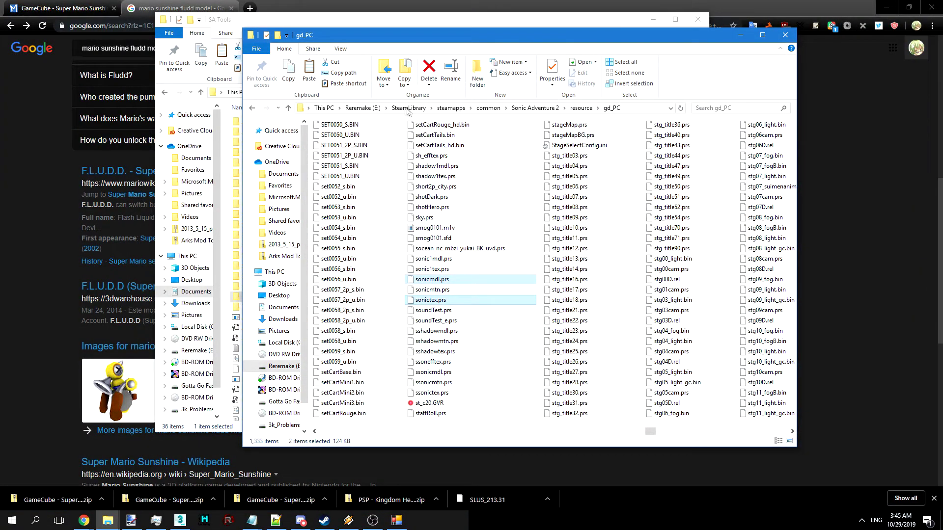
click(493, 110)
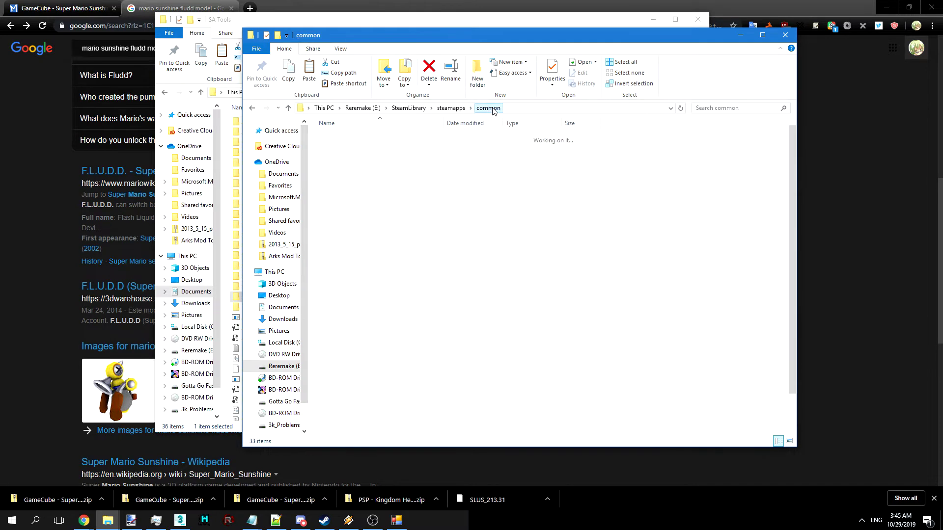
double_click(440, 367)
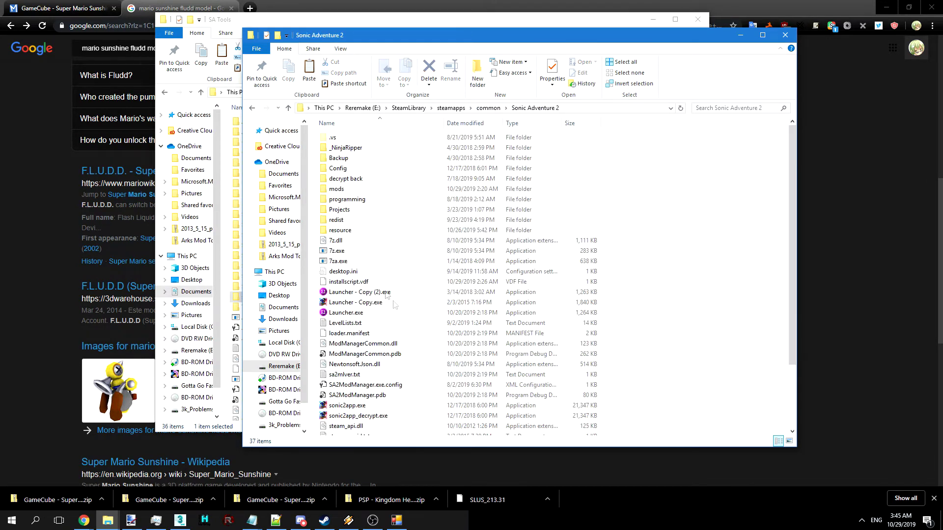
double_click(348, 192)
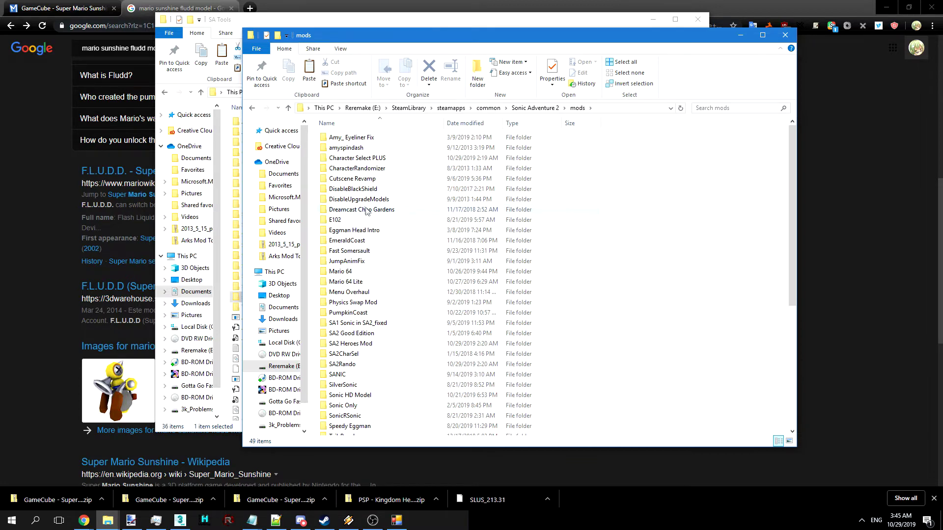
scroll(366, 226, down, 5)
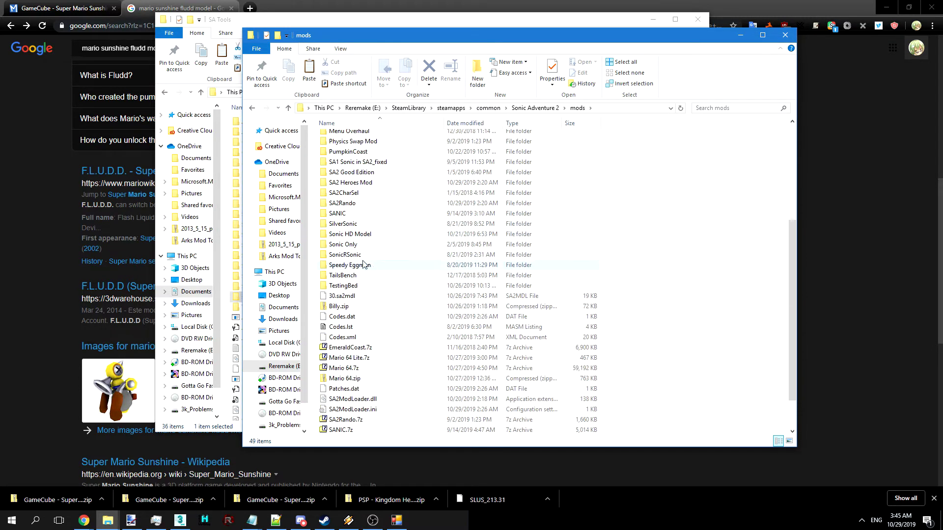
scroll(417, 230, up, 1)
scroll(388, 275, down, 1)
double_click(349, 285)
click(350, 140)
double_click(350, 142)
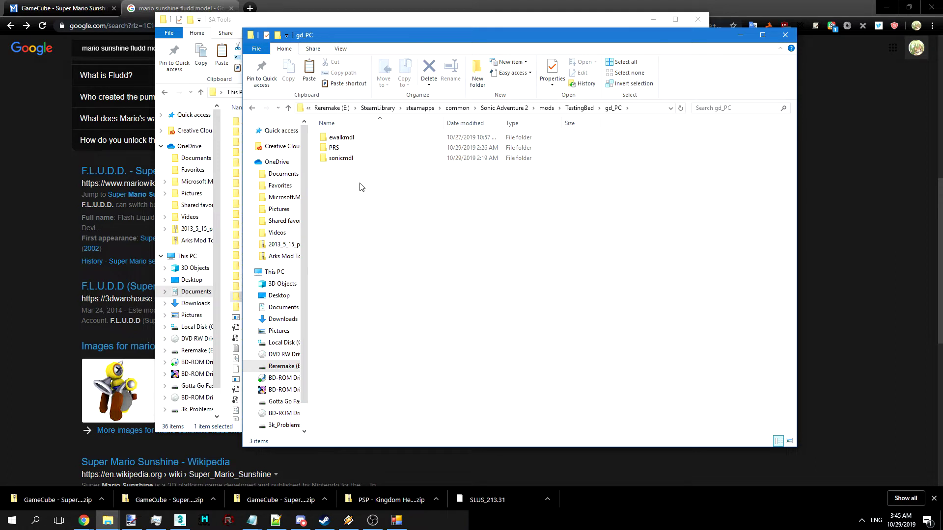
key(ctrl+v)
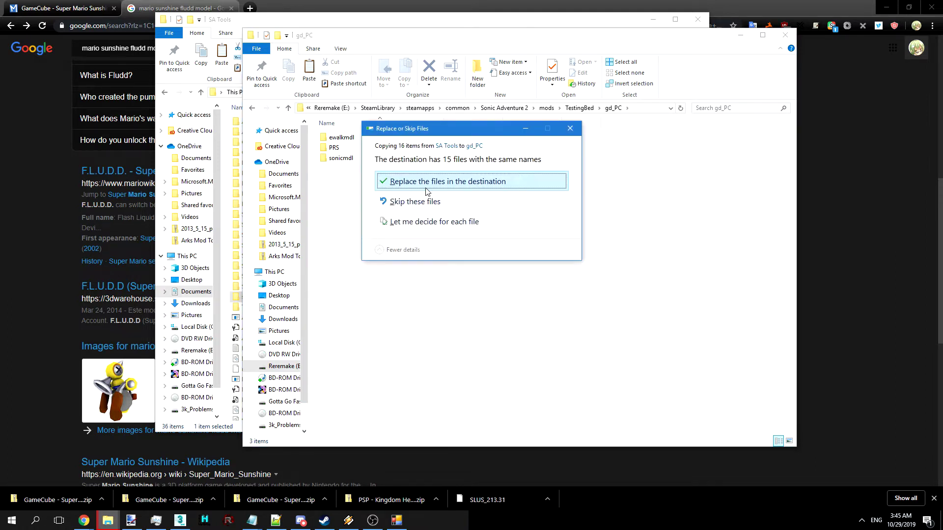
- Replace the same-named files, then check TestingBed's mod.ini and close it unchanged
click(426, 187)
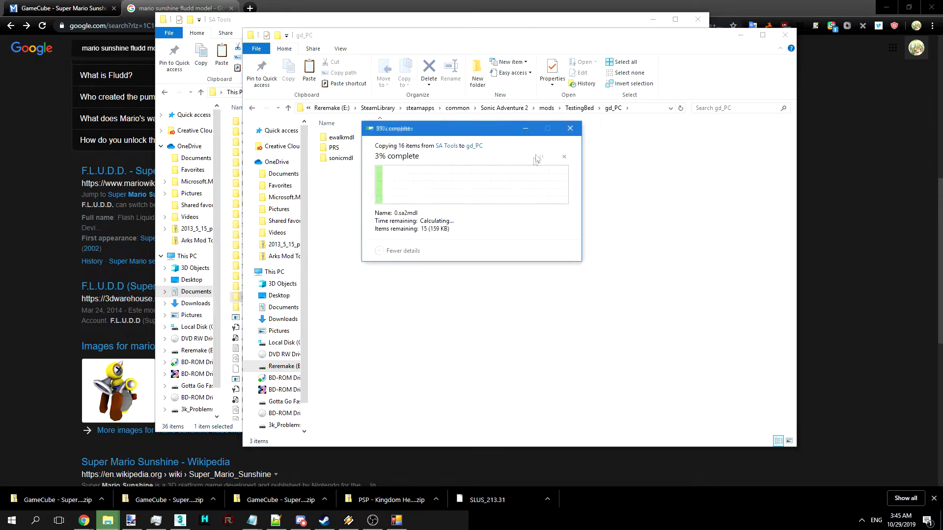
click(582, 108)
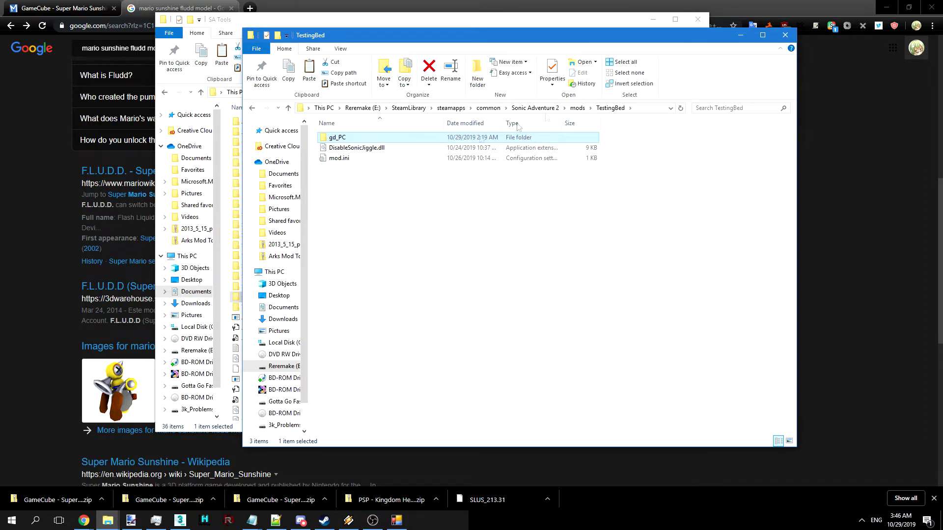
double_click(353, 160)
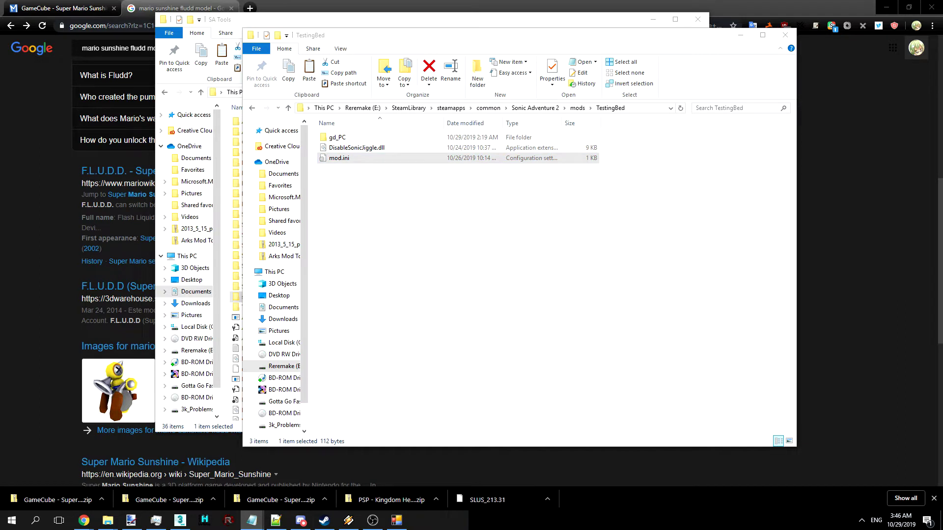
click(614, 255)
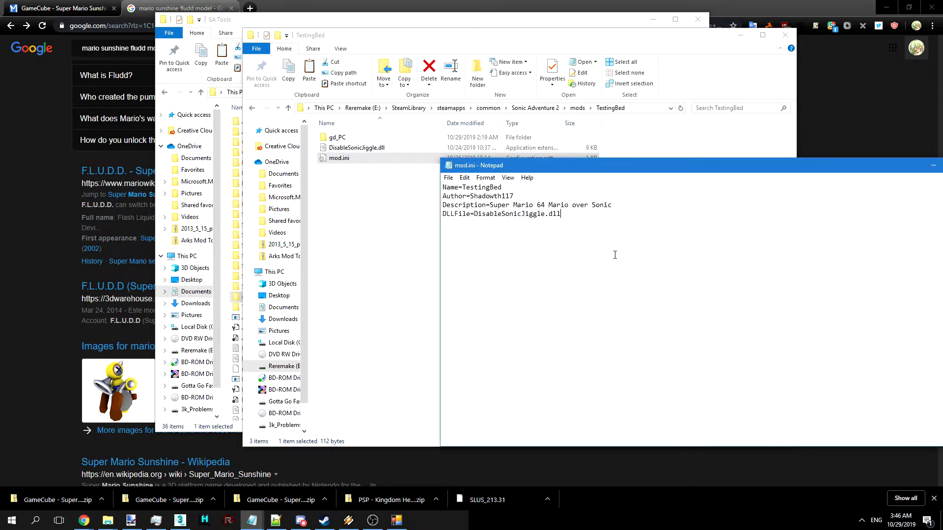
key(alt+F4)
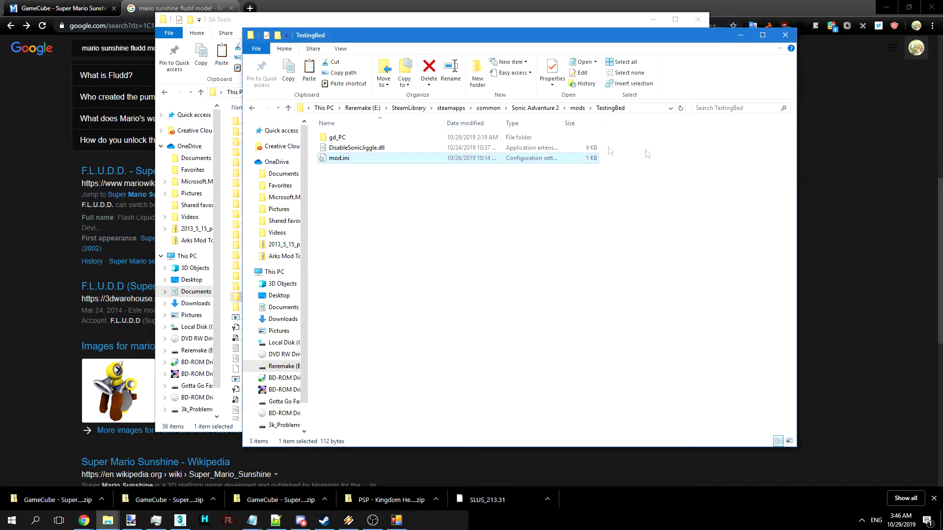
- Confirm the copied models in sonicmdl and open the gd_PC PRS folder
double_click(347, 138)
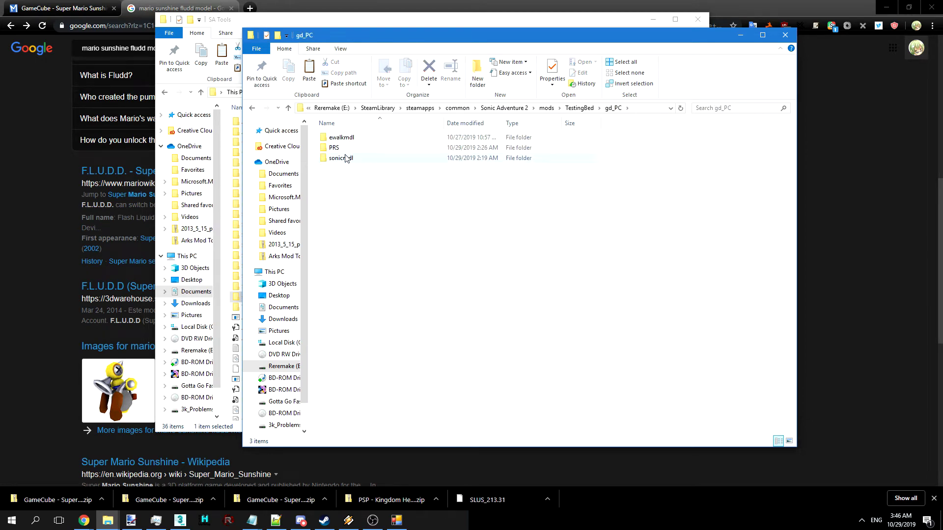
double_click(346, 157)
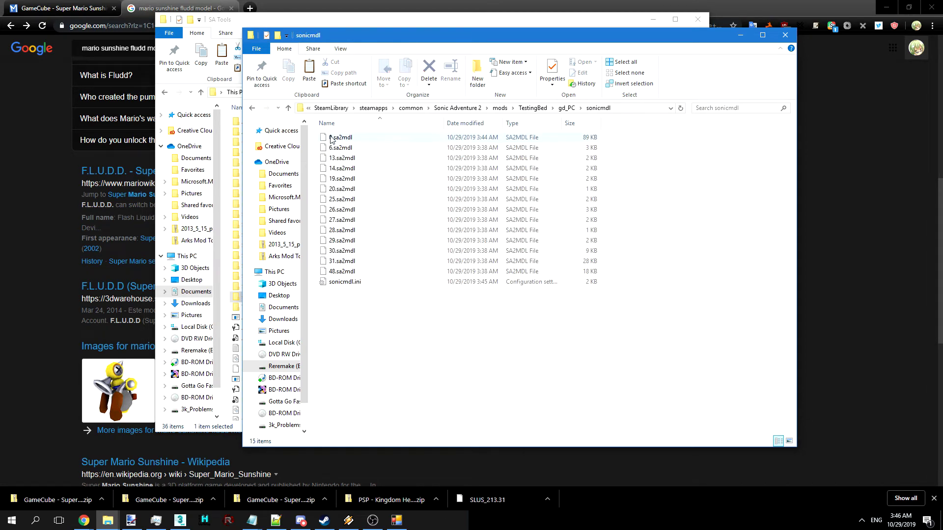
click(256, 107)
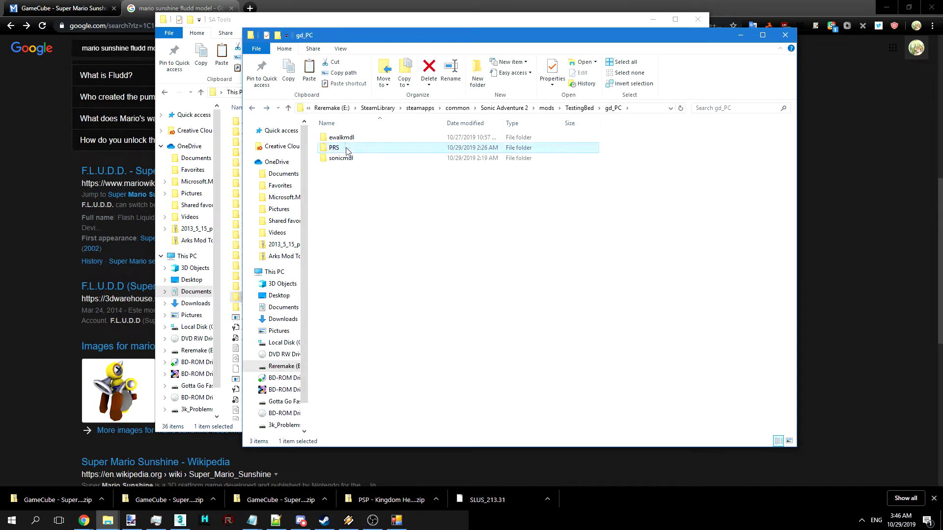
double_click(343, 148)
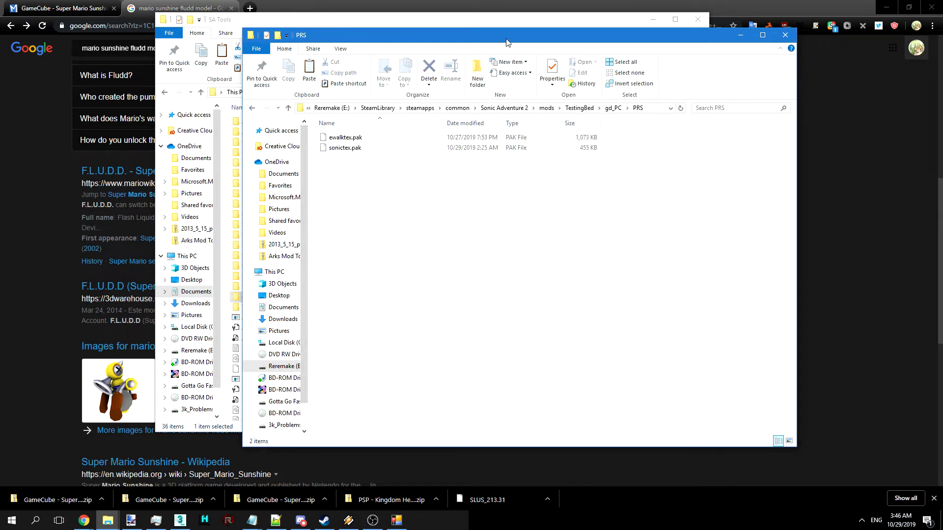
- Copy the new sonictex.pak from ModWorkspace into PRS, replacing the old one
key(ctrl+w)
click(320, 92)
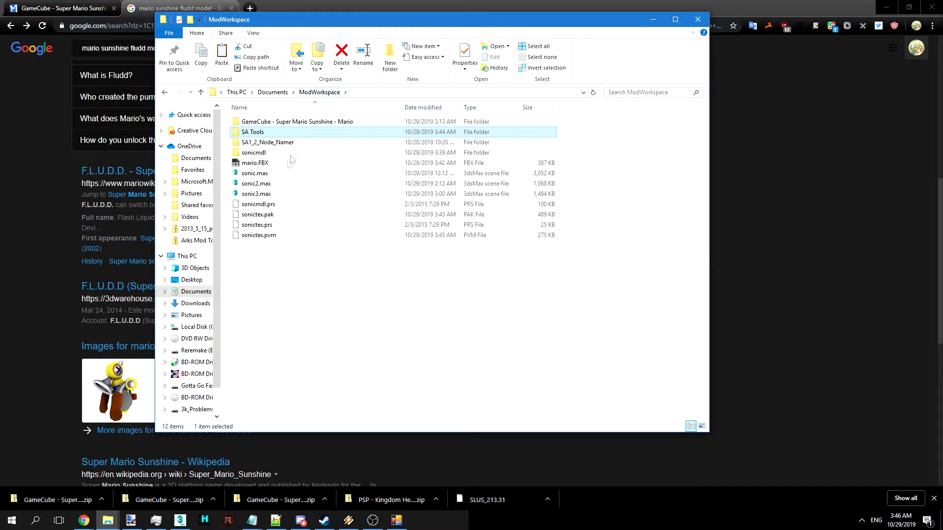
click(256, 215)
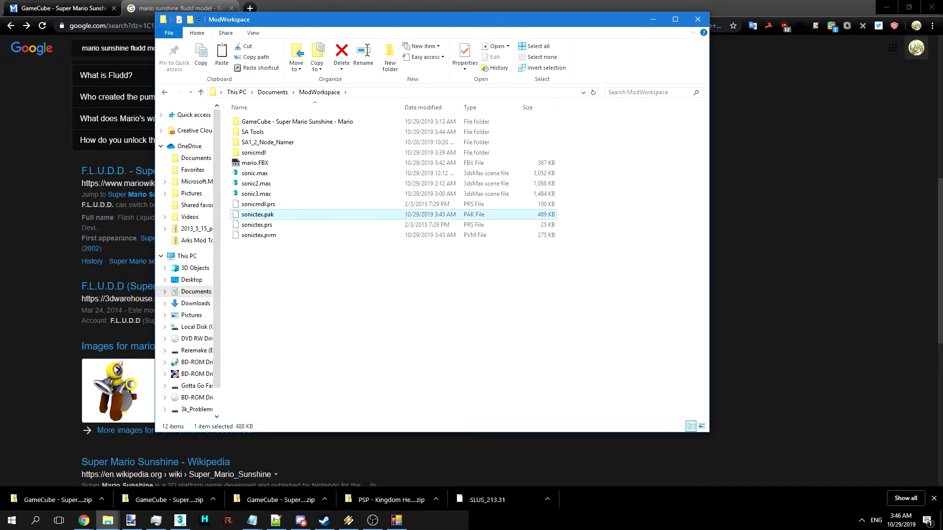
key(alt+Tab)
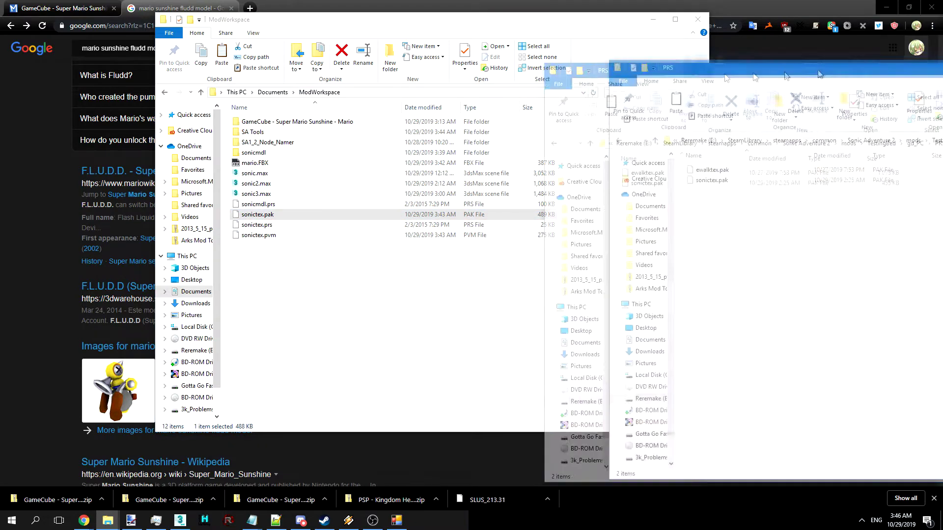
key(ctrl+v)
key(Return)
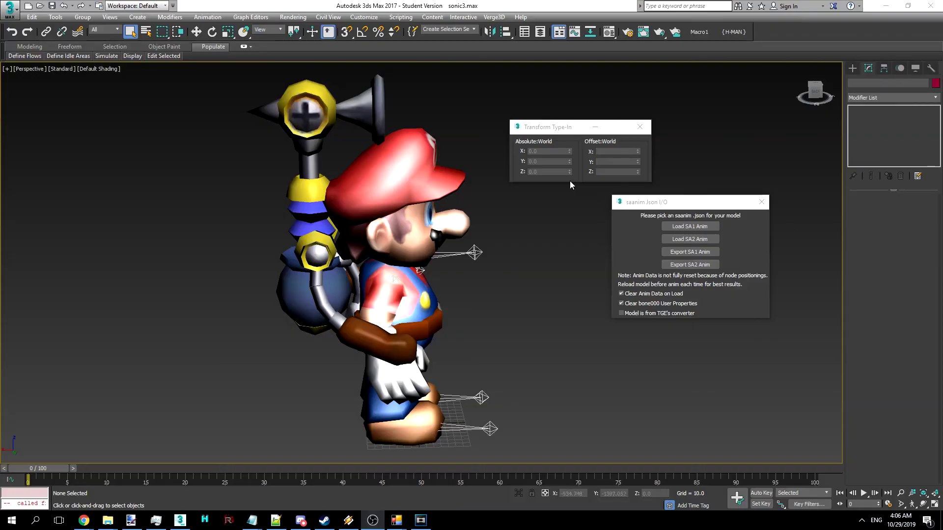
- Load 87.json as an SA1 animation onto Mario and orbit to view him from the front
click(703, 228)
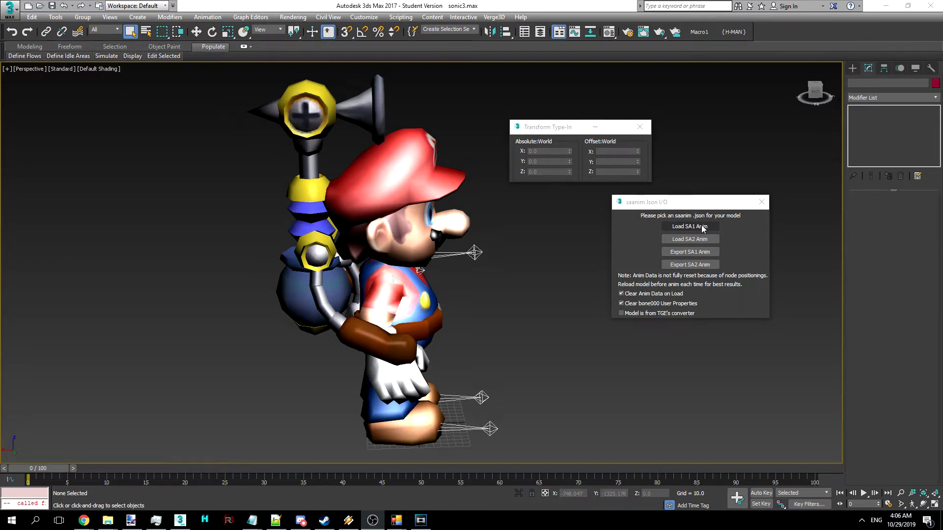
click(703, 229)
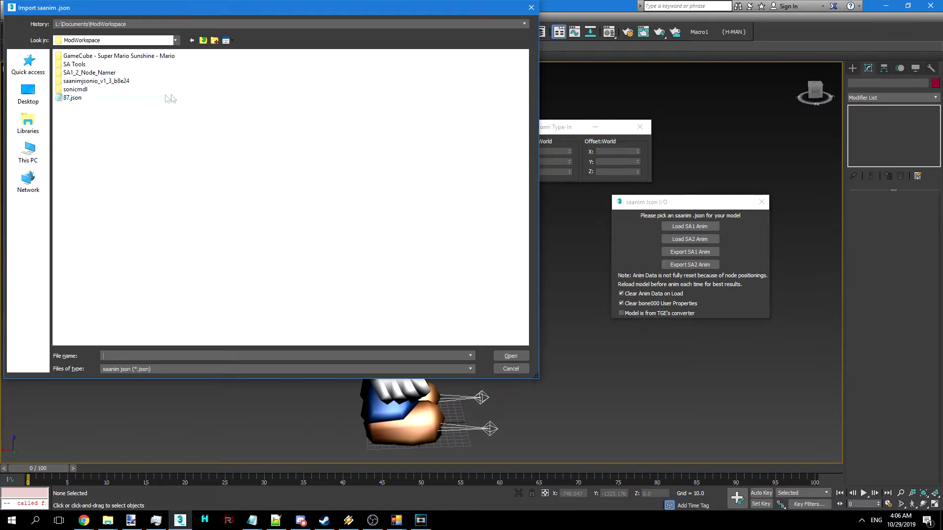
double_click(86, 99)
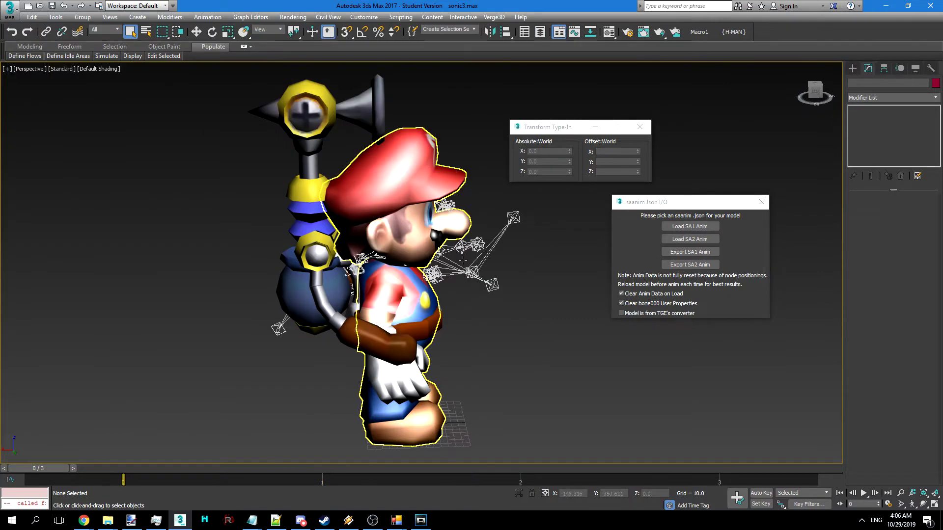
click(911, 504)
click(923, 504)
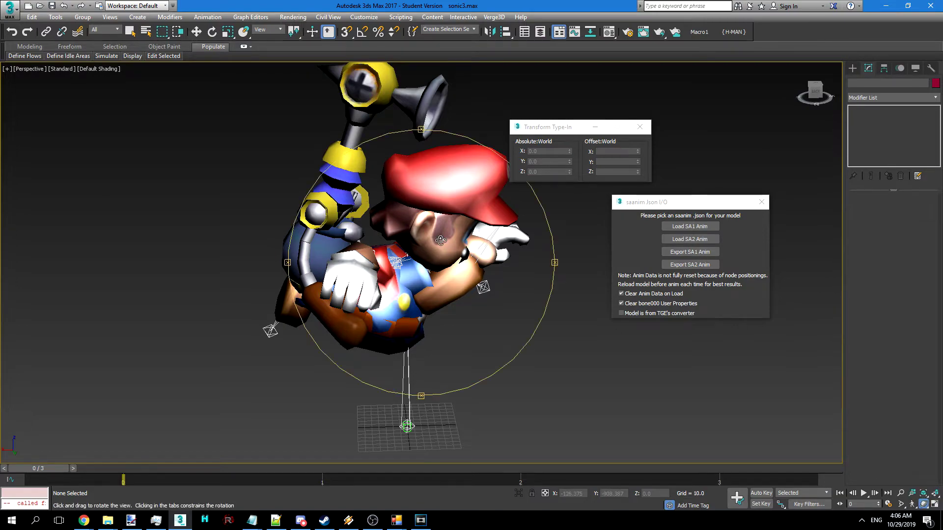
drag(432, 232, 360, 200)
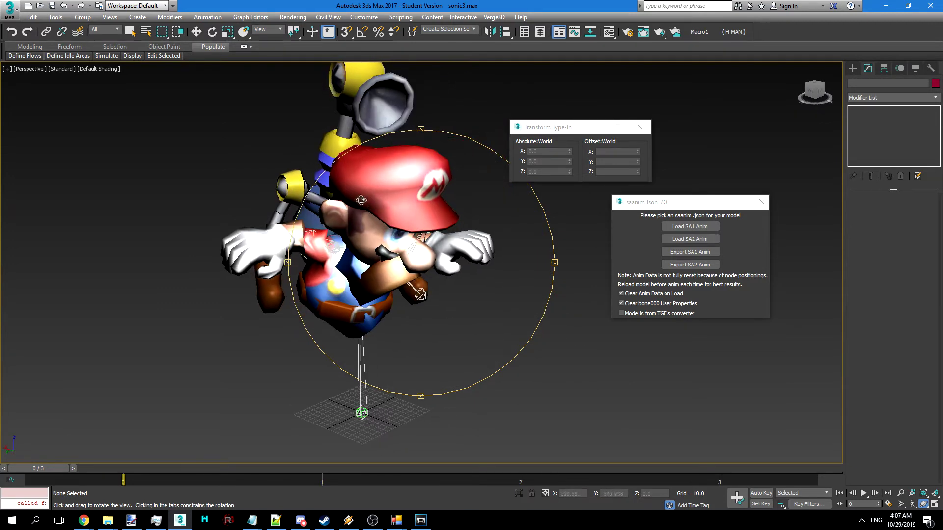
- Convert mesh-0 and ma_mdl1 to Editable Mesh
key(ctrl+a)
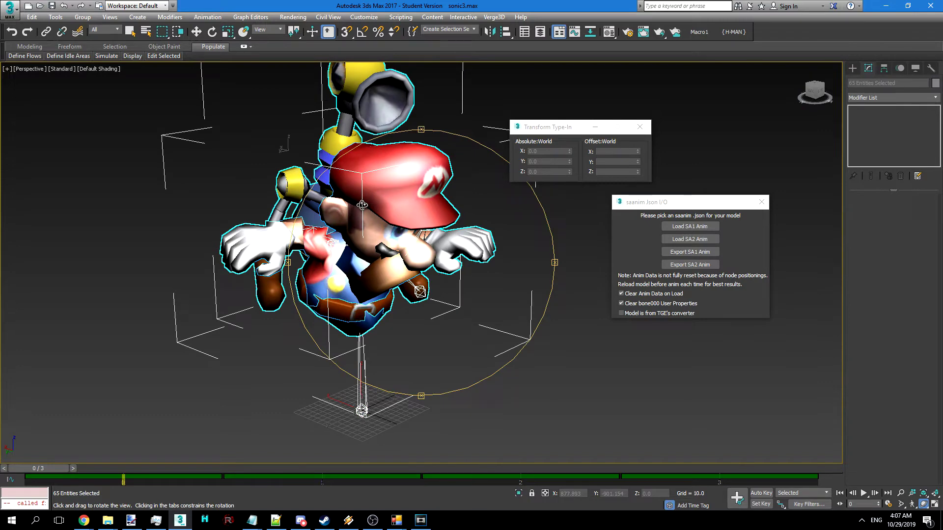
right_click(389, 218)
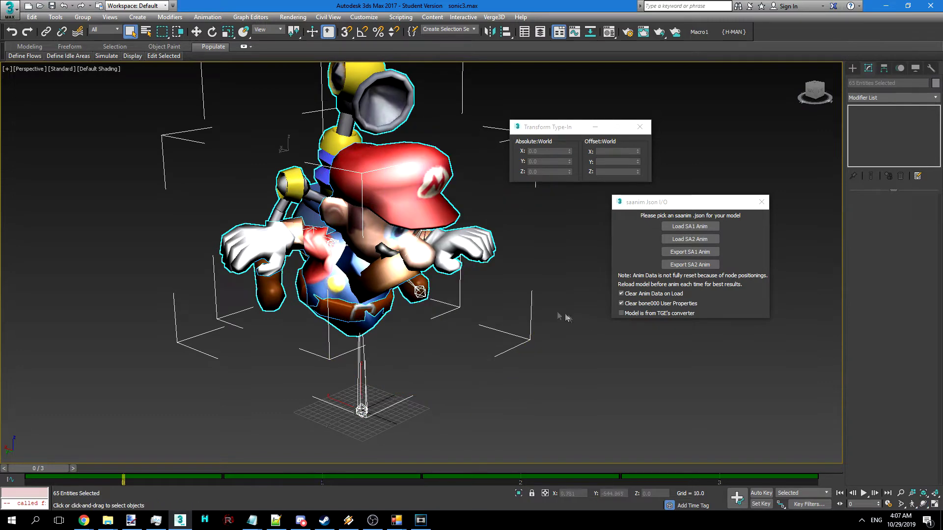
click(521, 307)
key(h)
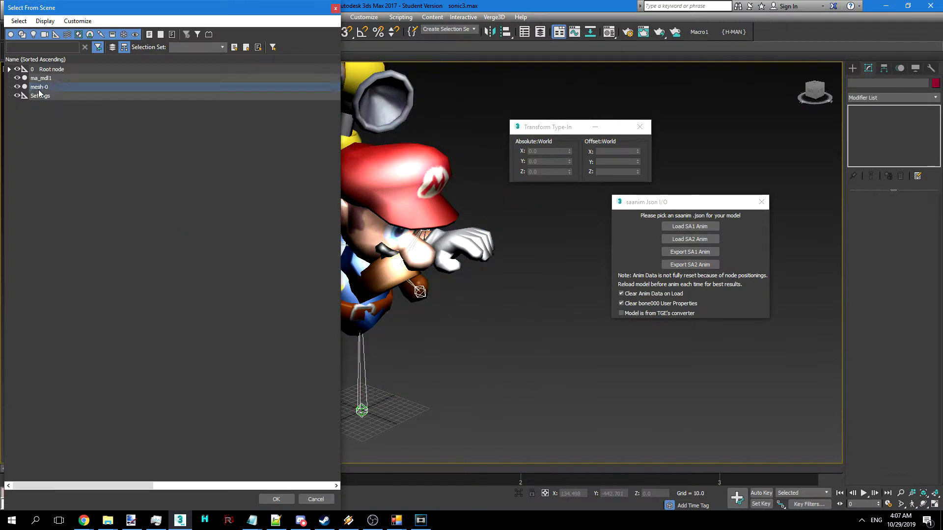
click(46, 87)
ctrl+click(42, 78)
key(Return)
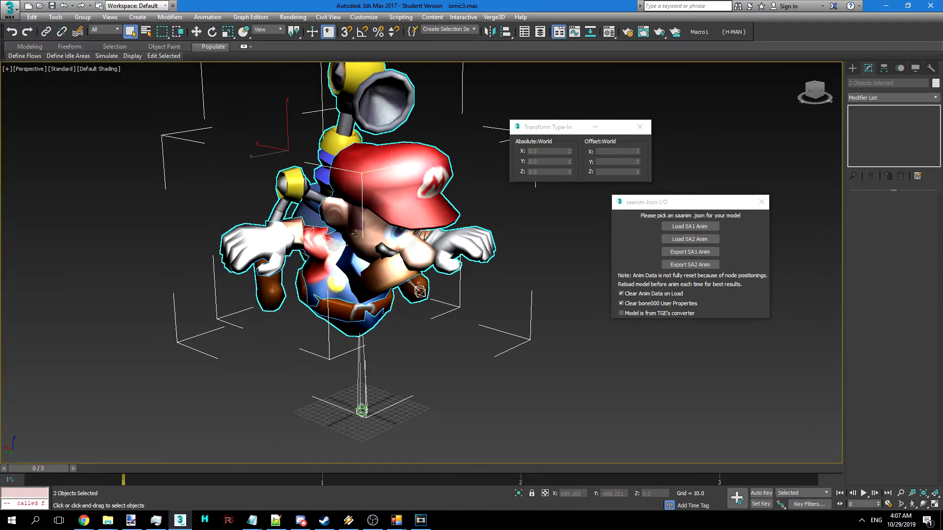
right_click(456, 234)
click(469, 337)
click(536, 340)
- Select every node except ma_mdl1 and mesh-0 and delete them
key(h)
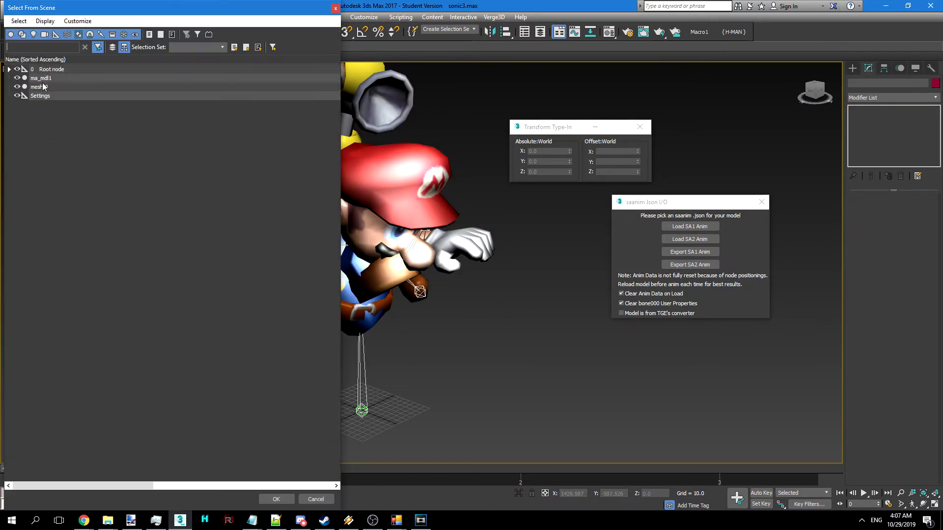
key(ctrl+a)
scroll(97, 152, down, 6)
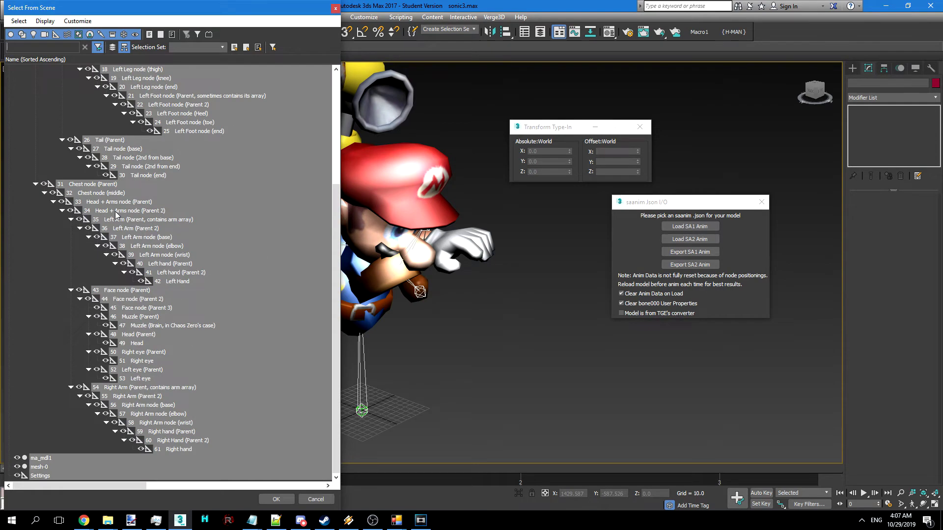
ctrl+click(81, 457)
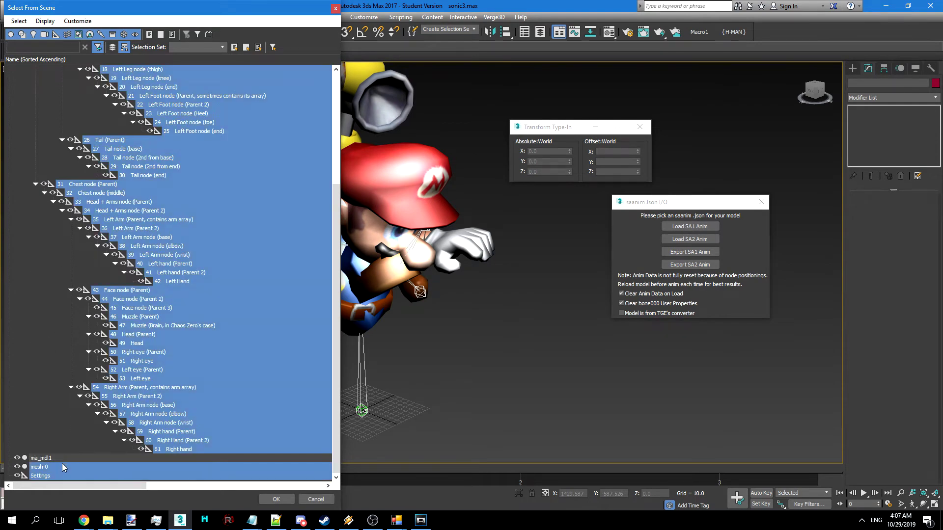
ctrl+click(63, 467)
key(Return)
key(Delete)
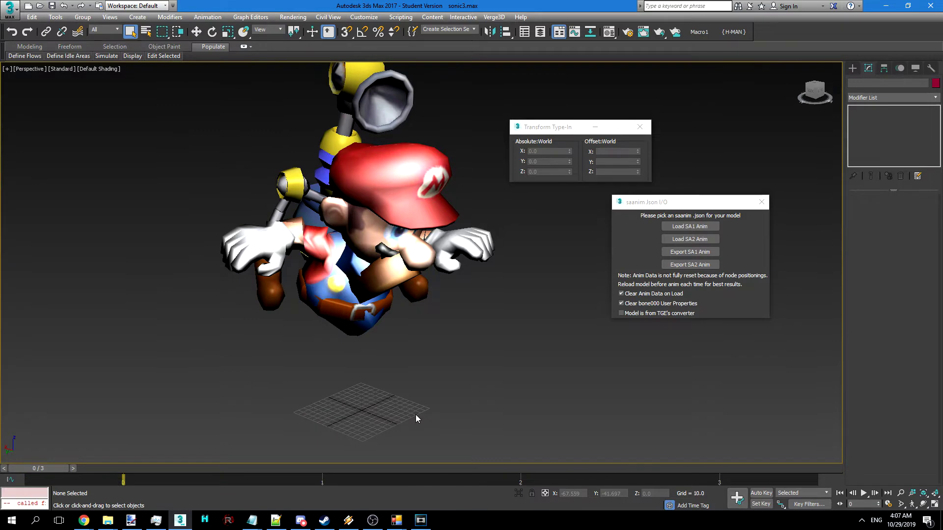
- Attach the backpack to Mario's ma_mdl1 mesh
middle_drag(512, 256, 471, 322)
click(312, 217)
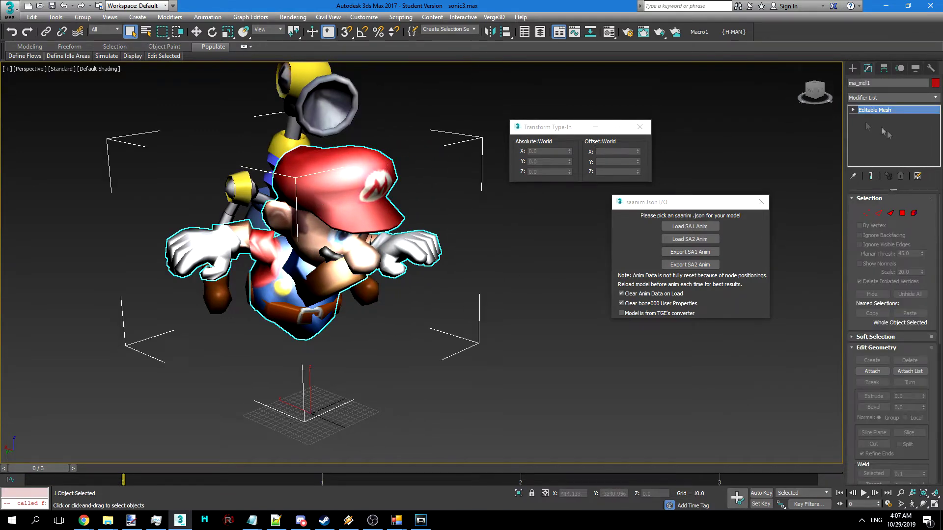
click(311, 107)
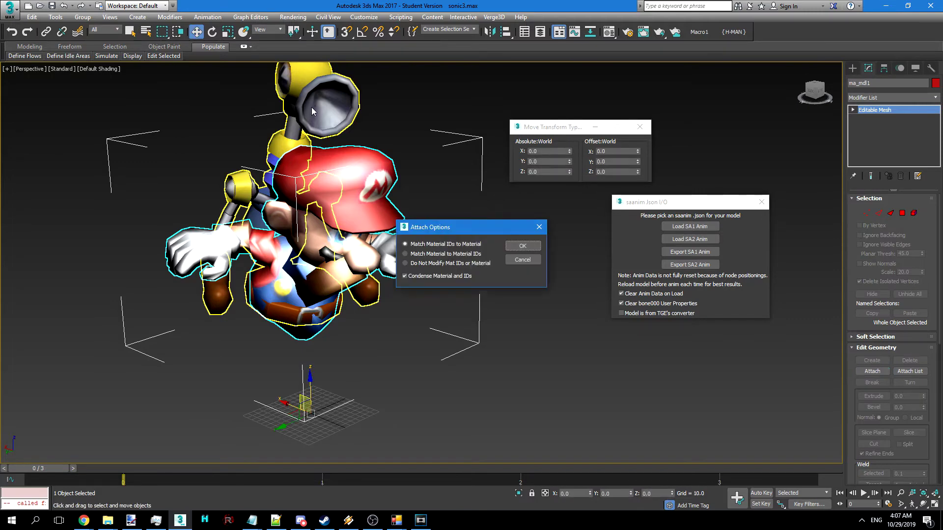
click(513, 250)
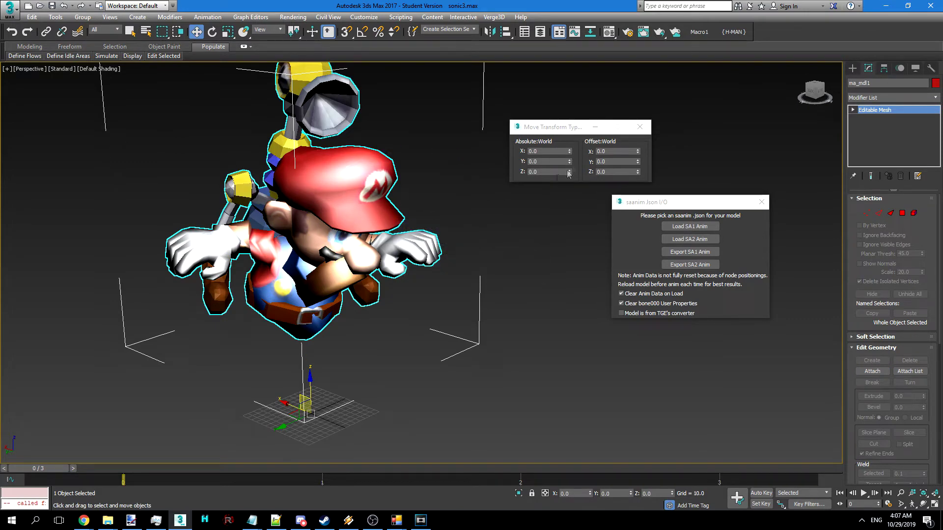
- Auto Smooth all elements of the merged ma_mdl1 mesh
click(911, 216)
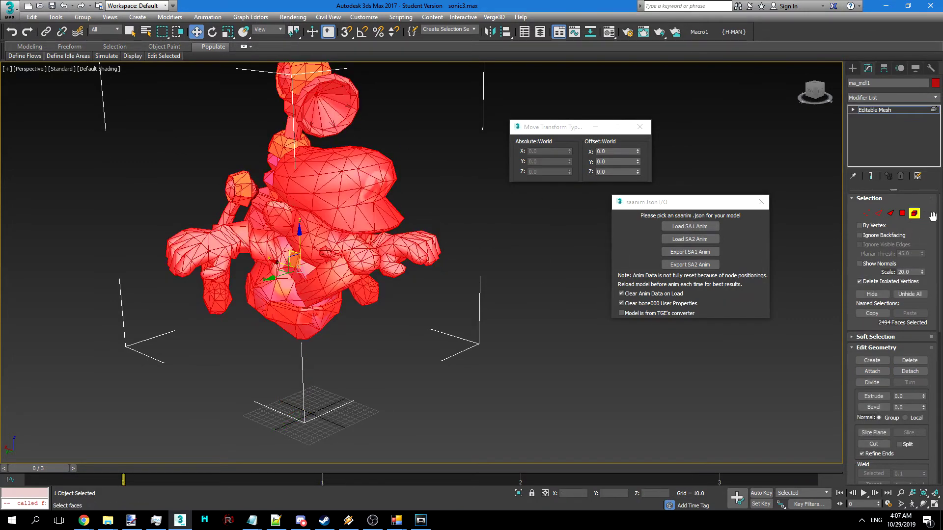
scroll(899, 428, down, 10)
click(872, 428)
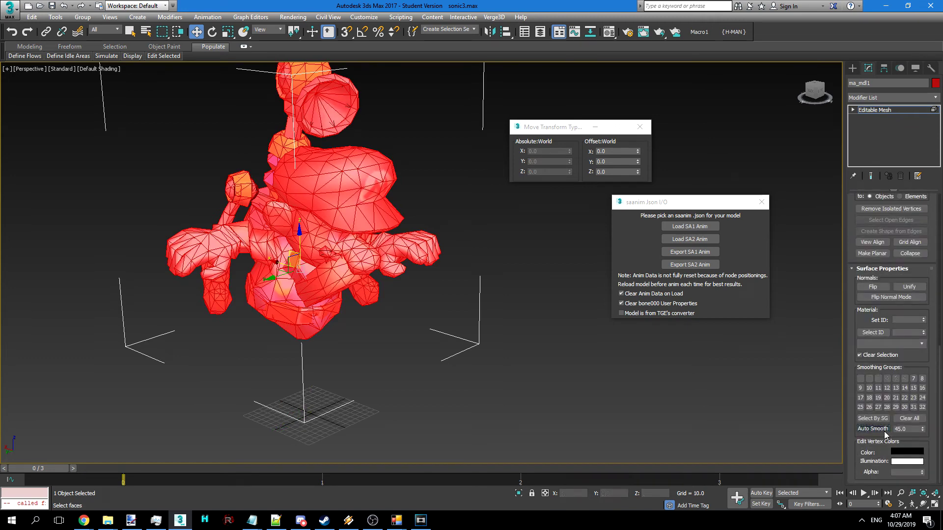
click(853, 68)
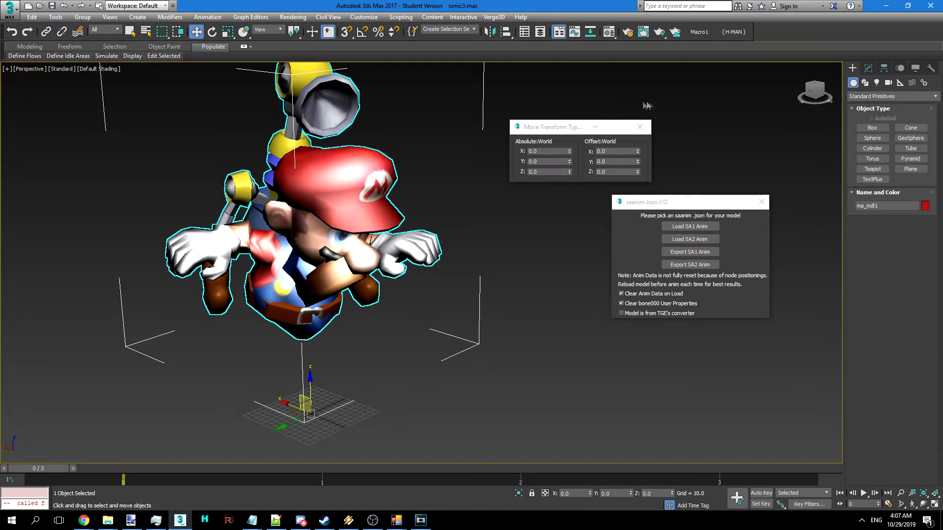
click(10, 9)
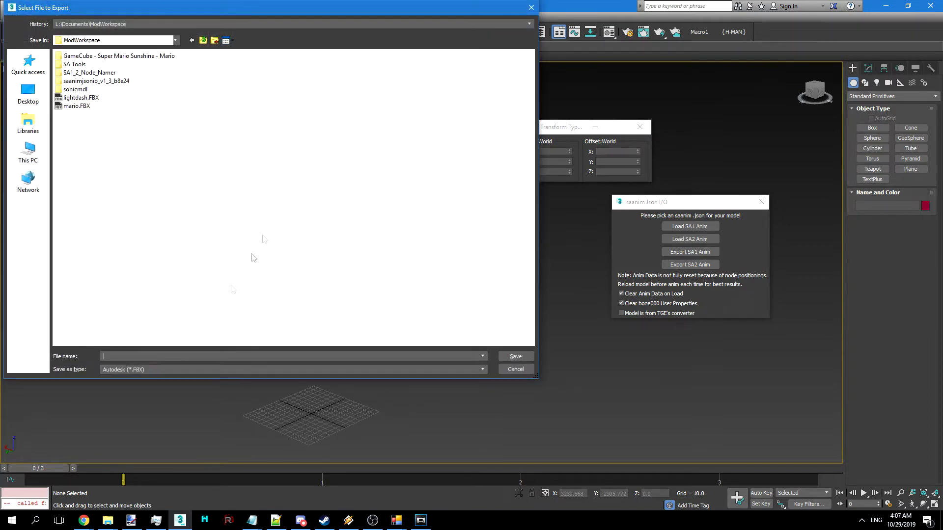
- Export over lightdash.FBX with Automatic units off and scene units converted to Meters
text(l)
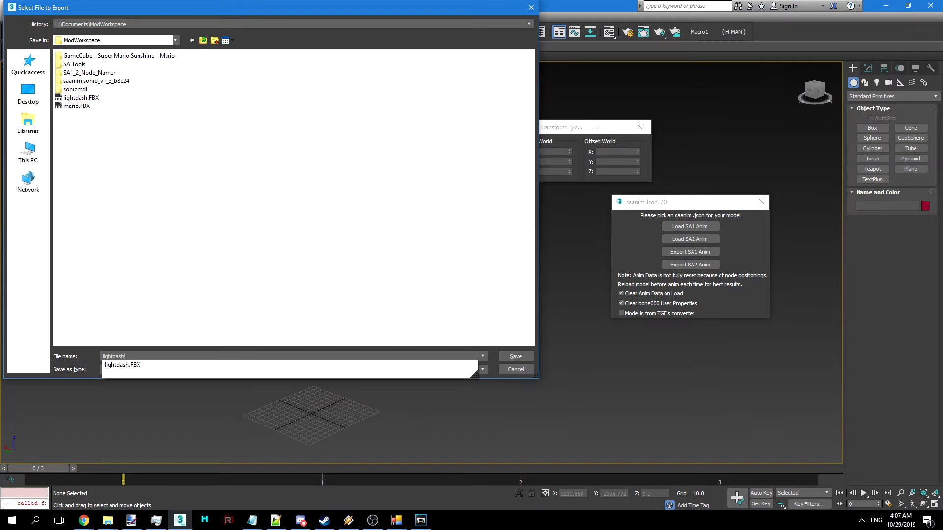
text(ightdash)
key(Return)
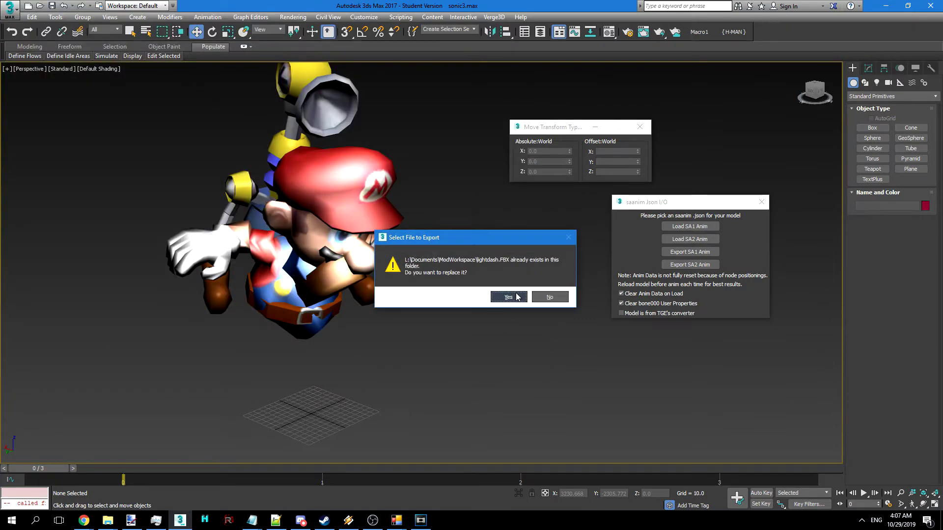
click(516, 296)
click(340, 235)
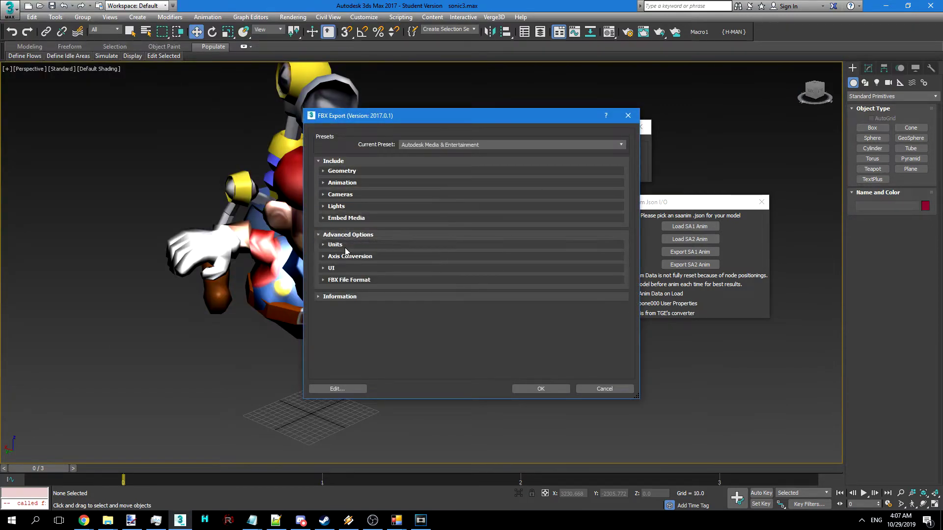
click(346, 249)
click(346, 266)
click(489, 278)
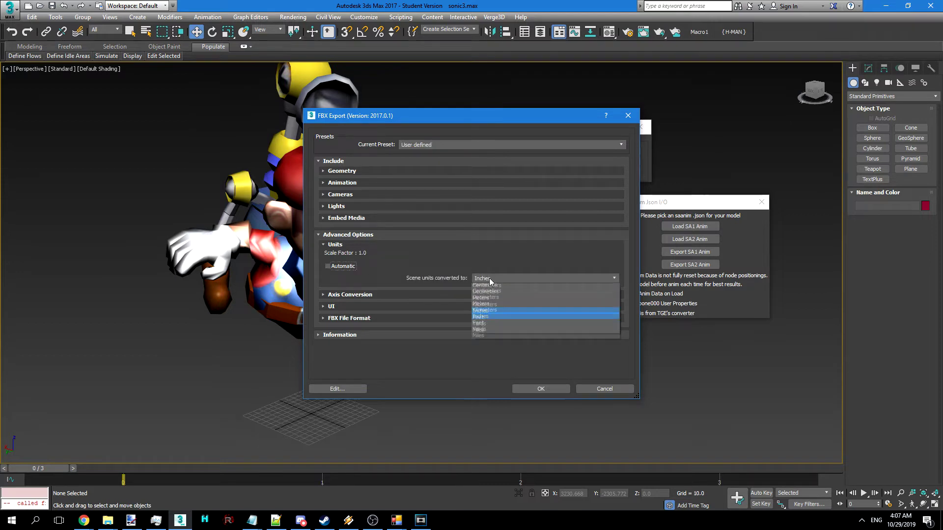
click(491, 305)
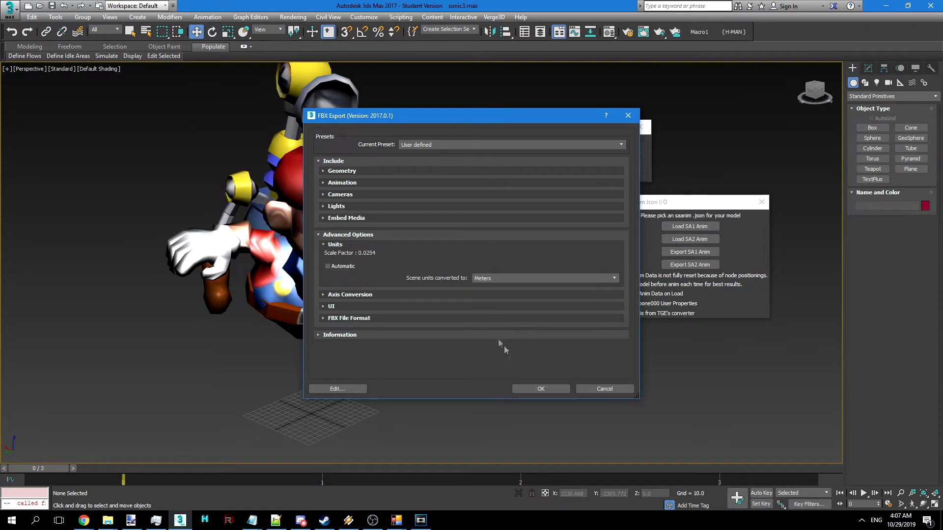
click(543, 388)
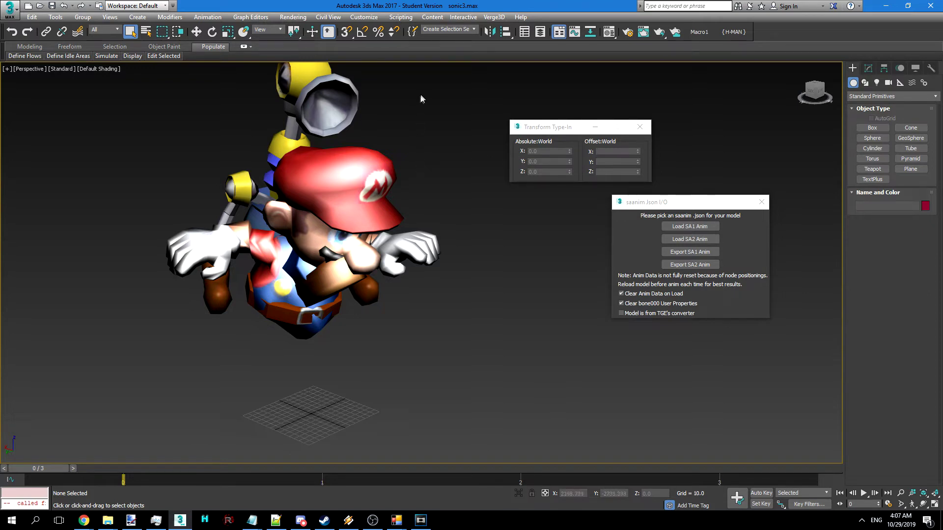
- Reload sonic3.max from recent files, discarding unsaved changes
click(9, 10)
click(120, 68)
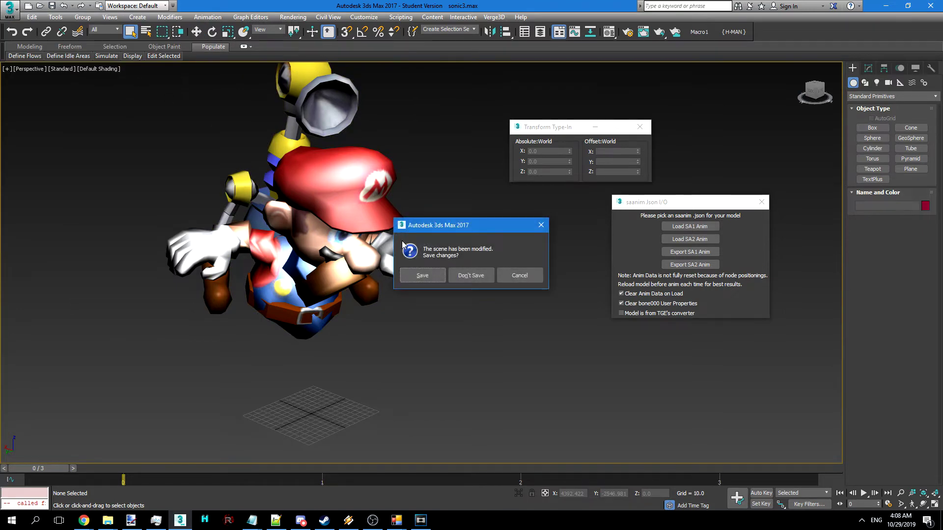
click(472, 276)
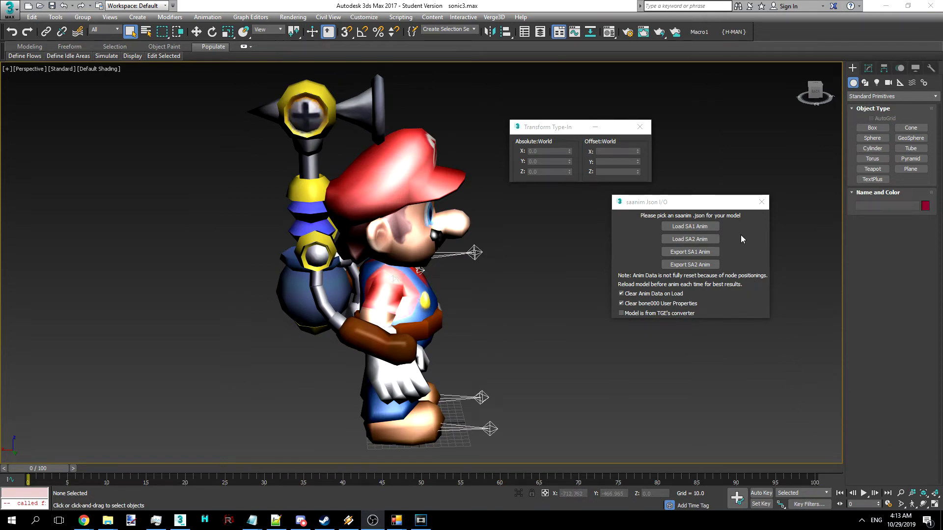
- Load the 11.json SA1 animation onto Mario and recentre the view
click(695, 225)
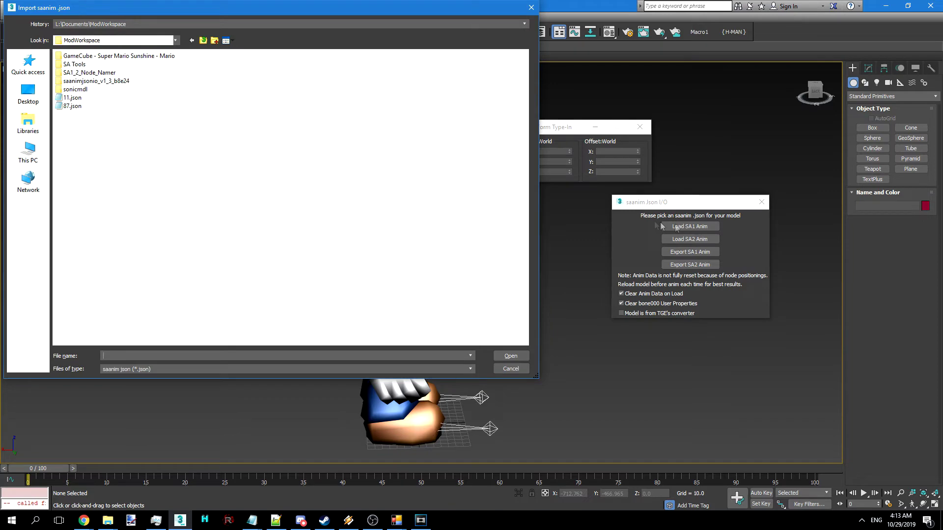
double_click(75, 101)
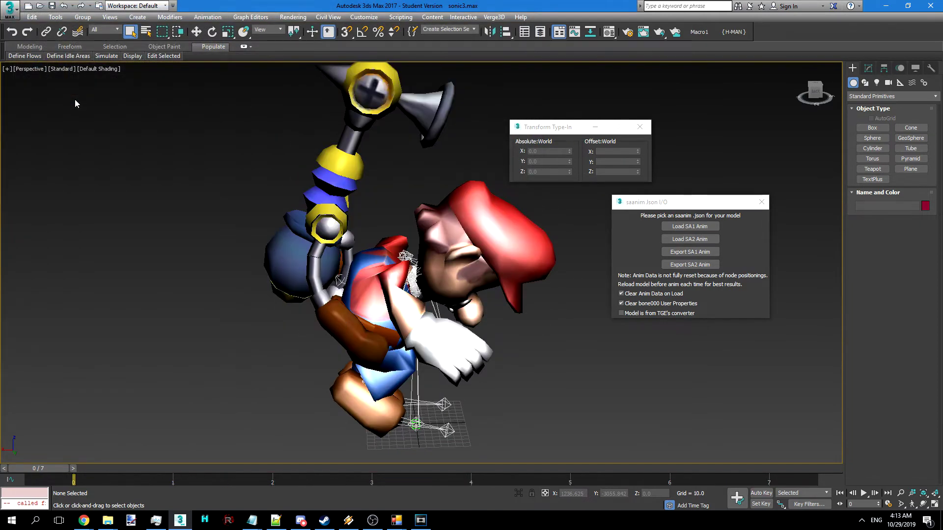
mouse_move(392, 158)
middle_down()
mouse_move(372, 140)
mouse_move(374, 152)
middle_up()
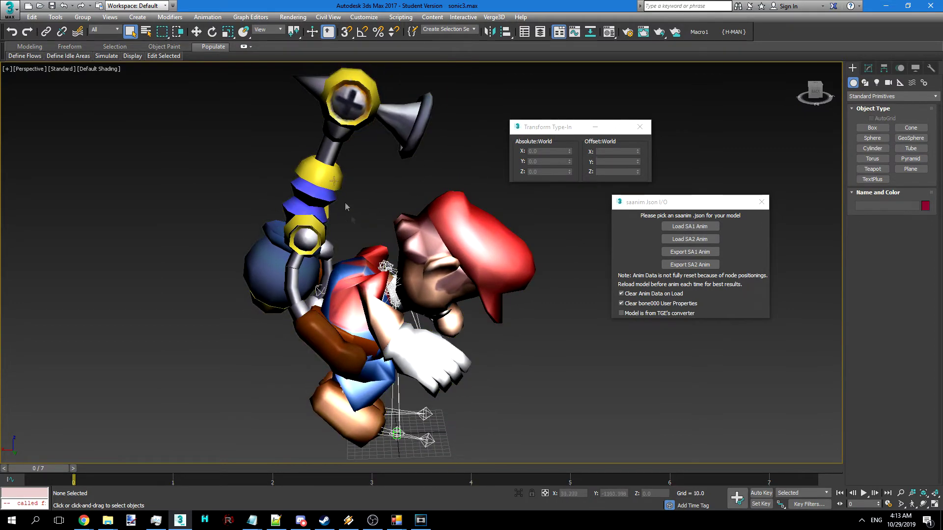
click(308, 15)
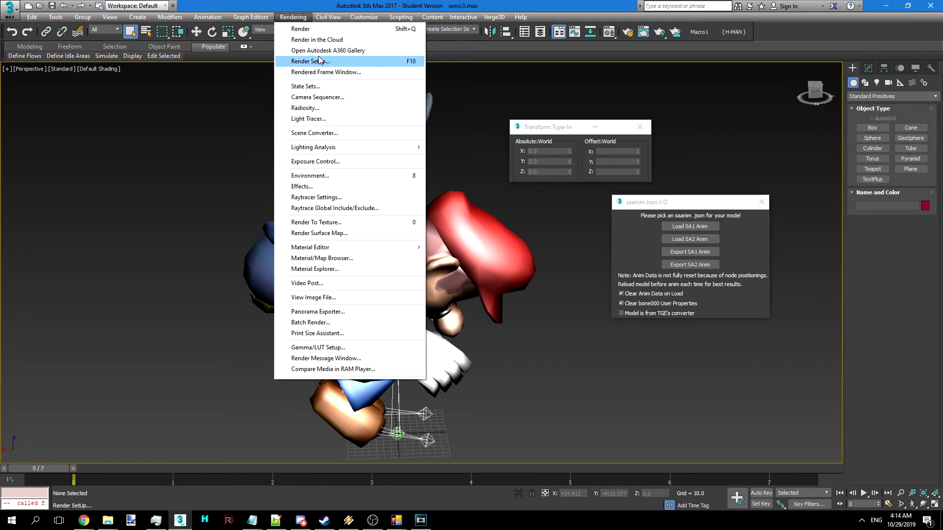
- Set the render output size to 1024×1024 and zoom the viewport in on Mario
click(318, 59)
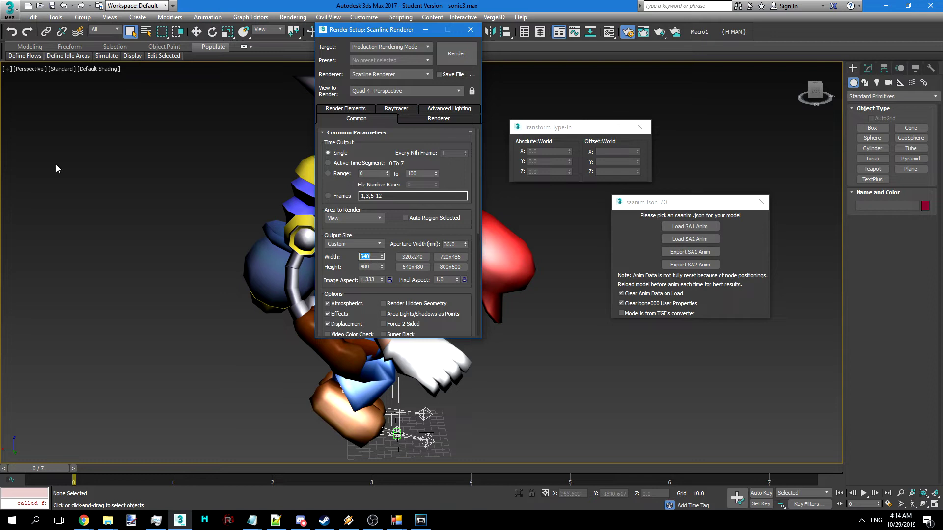
key(Tab)
click(900, 492)
drag(172, 216, 140, 224)
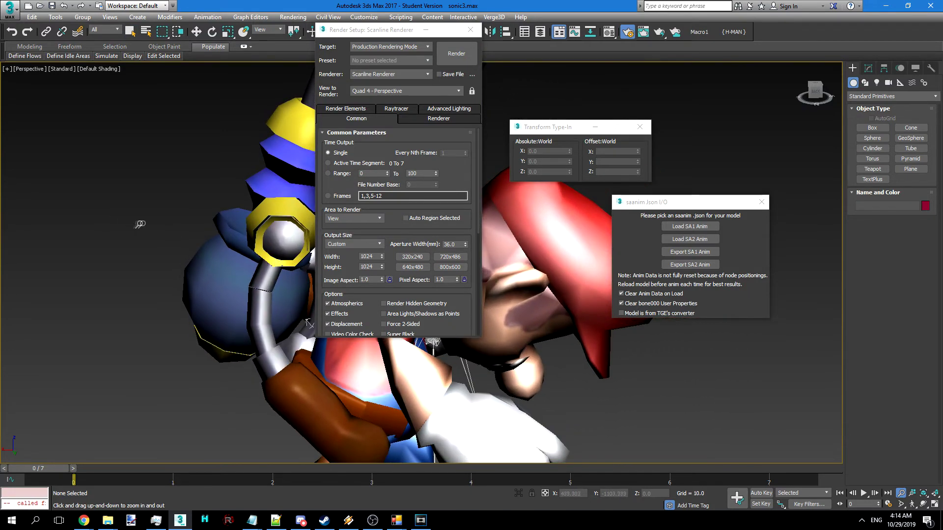
- Render the current frame and save it as mario.png
click(456, 53)
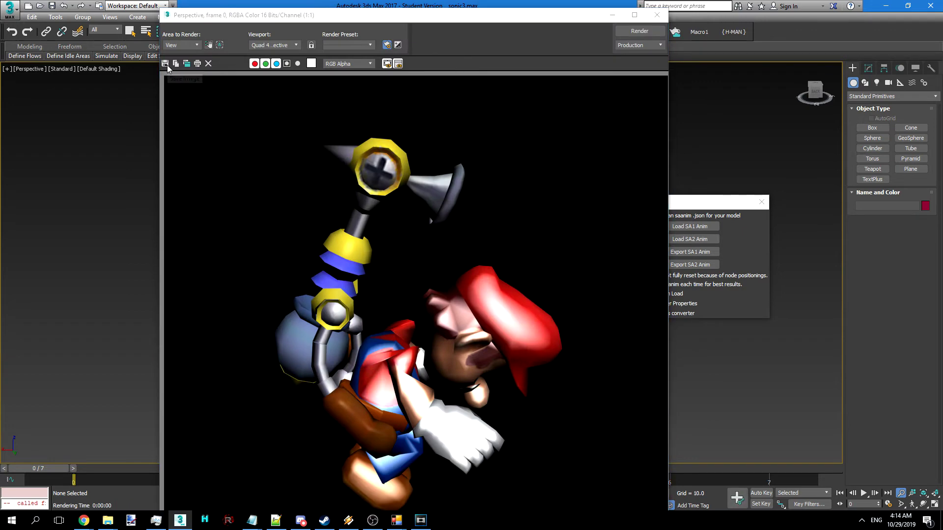
click(165, 63)
click(108, 520)
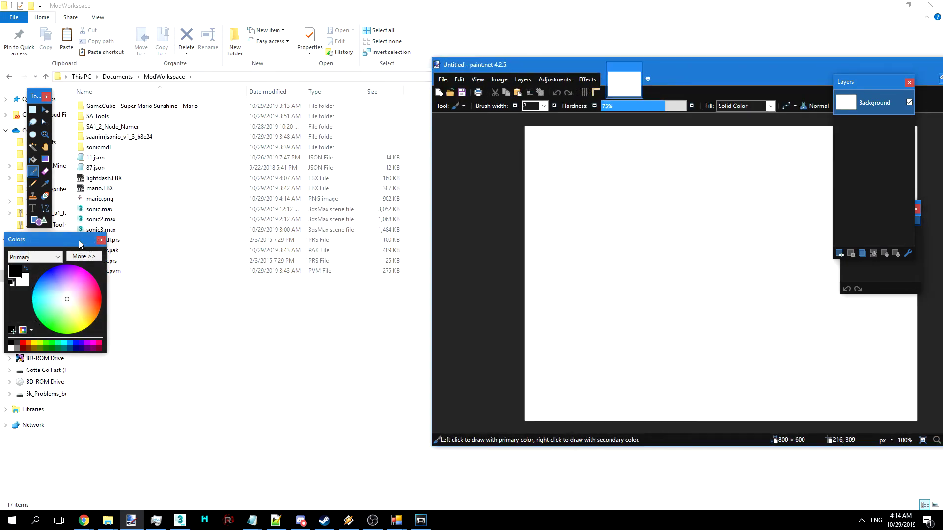
- Open mario.png in Paint.NET
mouse_move(95, 201)
mouse_down()
mouse_move(537, 217)
mouse_move(609, 241)
mouse_up()
click(683, 263)
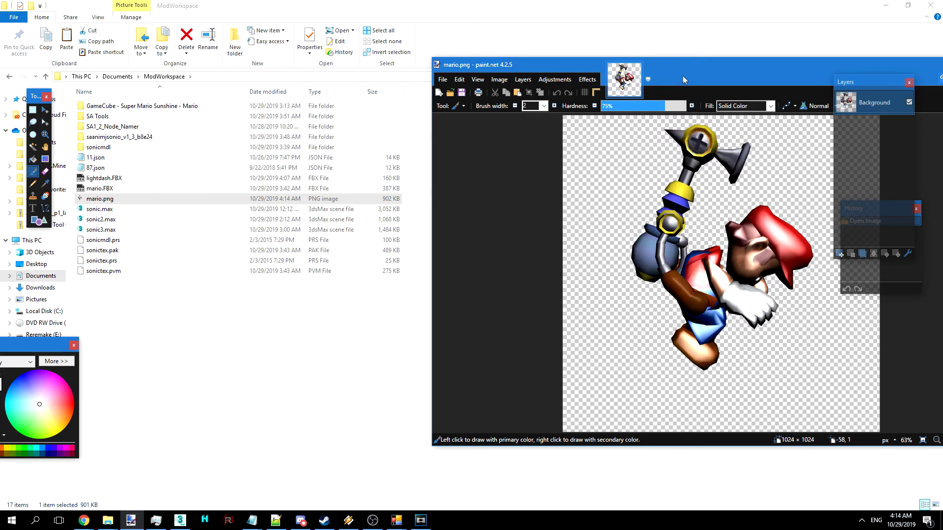
drag(682, 76, 445, 59)
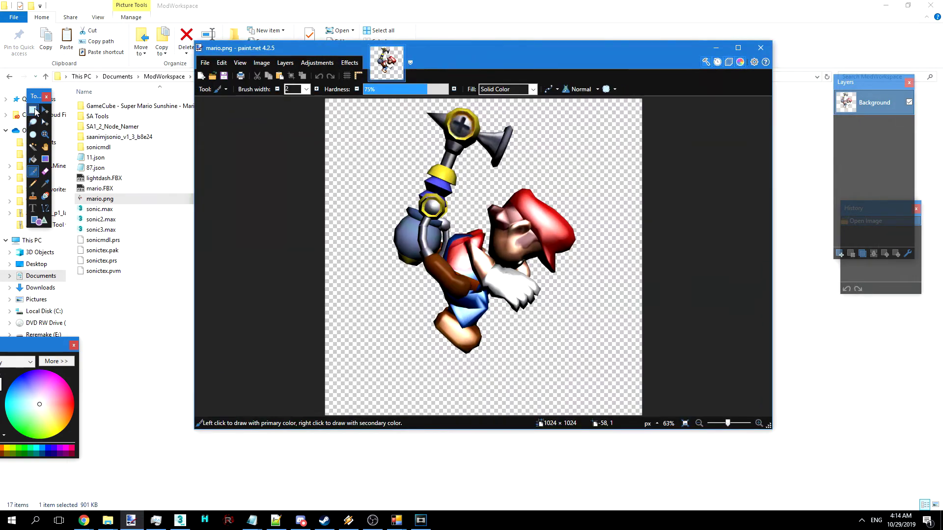
- Enlarge Mario to 1140×967, stretch him wider and recentre him, then deselect
click(33, 110)
drag(616, 373, 319, 95)
click(45, 110)
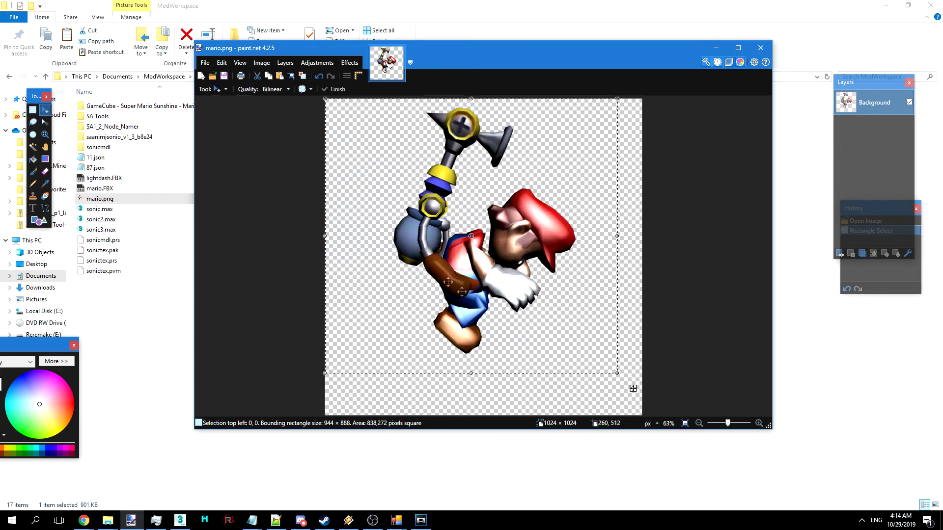
drag(618, 373, 660, 397)
drag(515, 204, 495, 217)
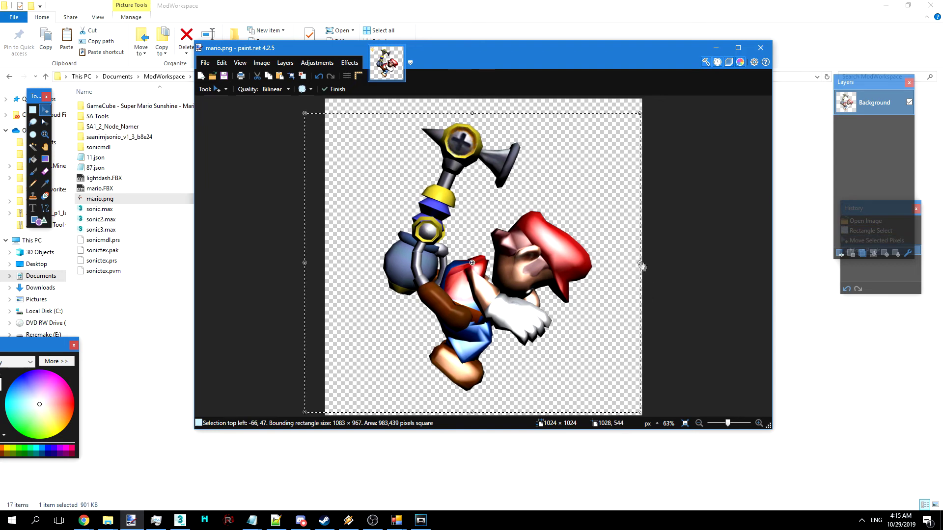
drag(651, 276, 669, 268)
drag(579, 246, 570, 245)
click(350, 64)
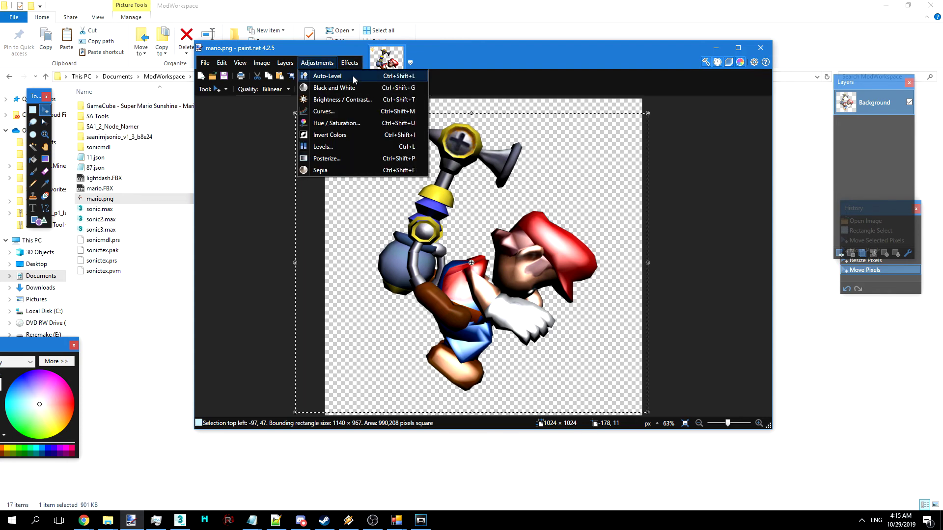
click(36, 116)
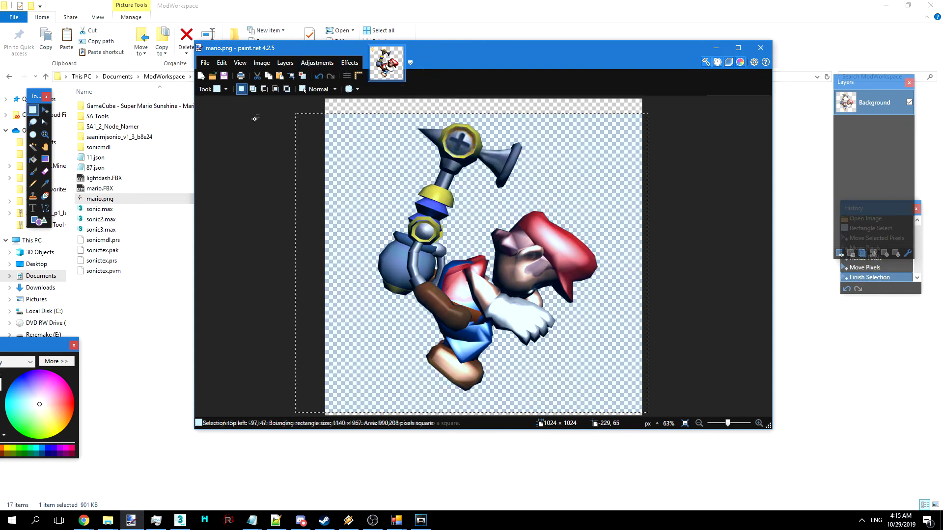
key(ctrl+d)
- Apply a Radial Blur with angle 5 to Mario
click(349, 62)
mouse_move(374, 89)
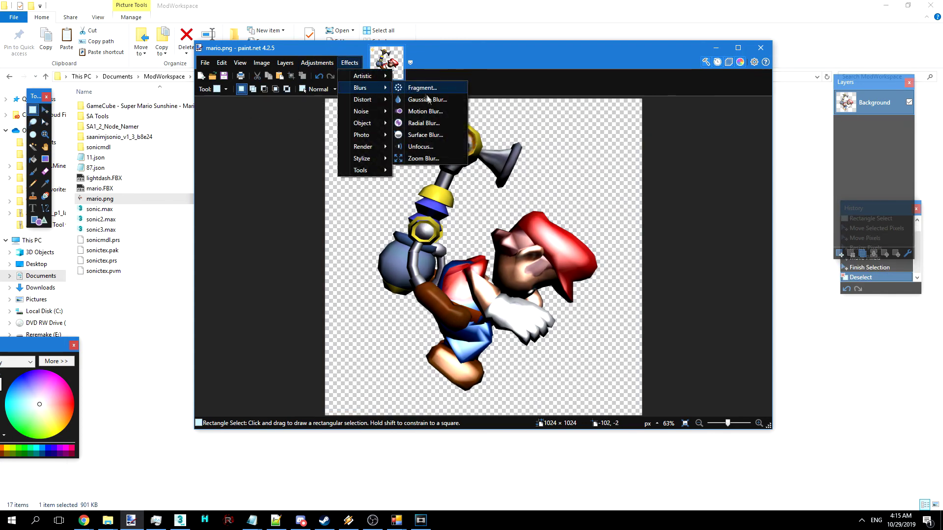
click(432, 123)
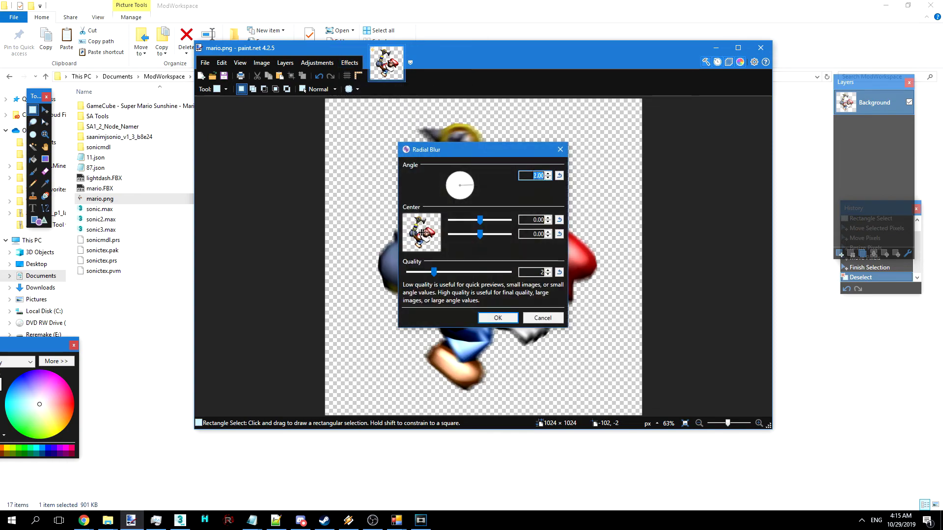
drag(513, 151, 681, 96)
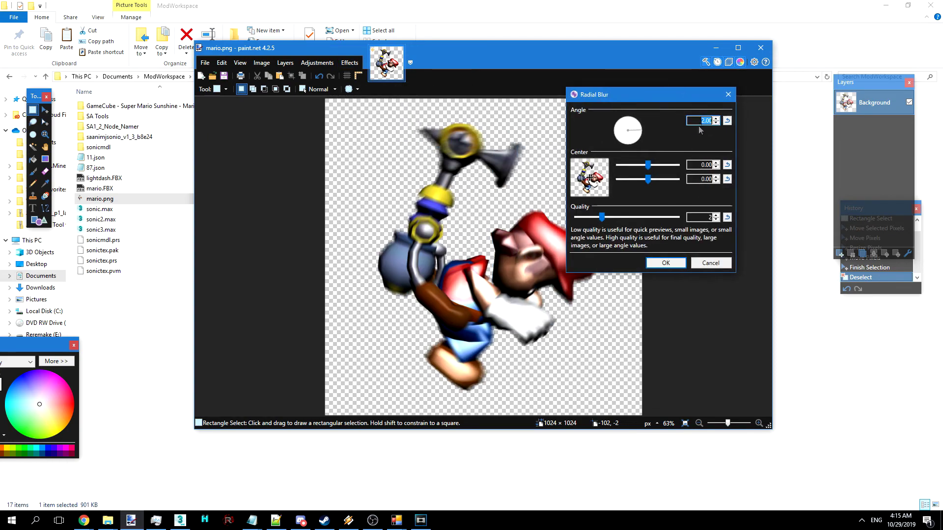
click(702, 164)
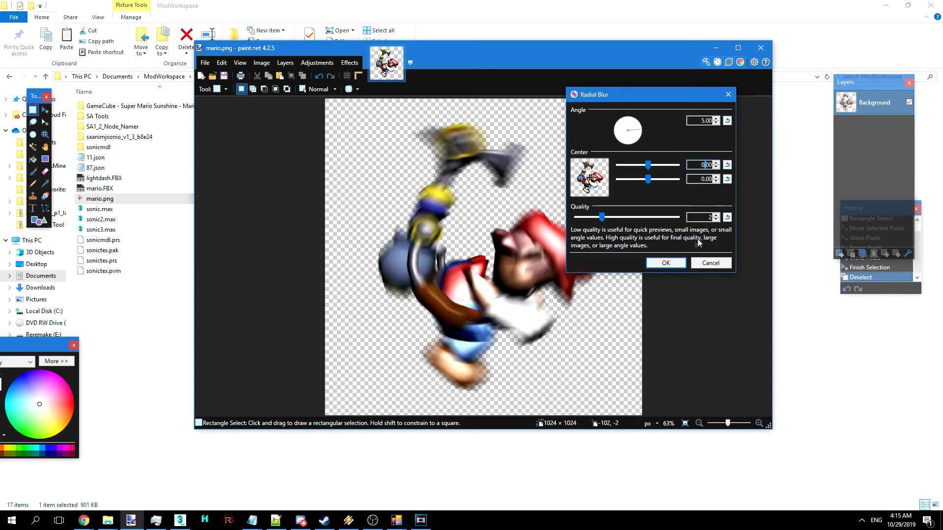
click(665, 263)
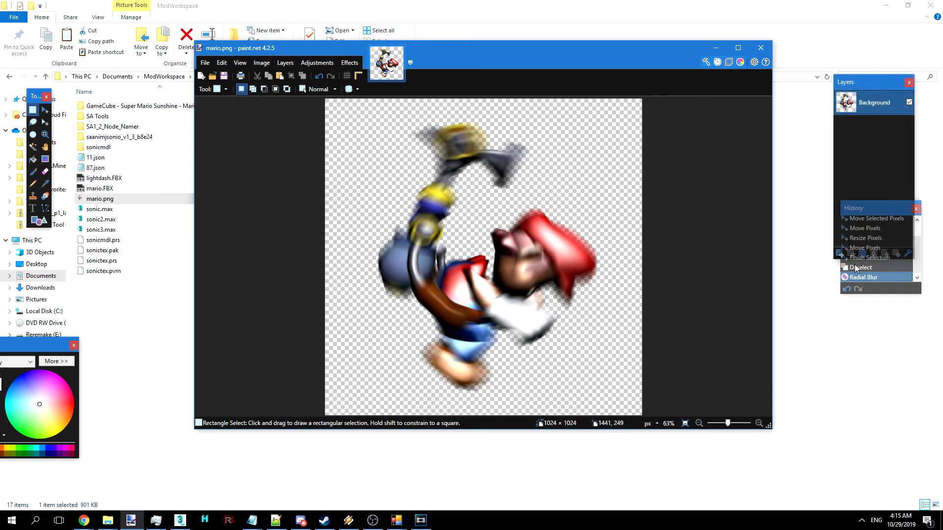
- Add a new layer beneath Mario and fill it solid red
click(839, 253)
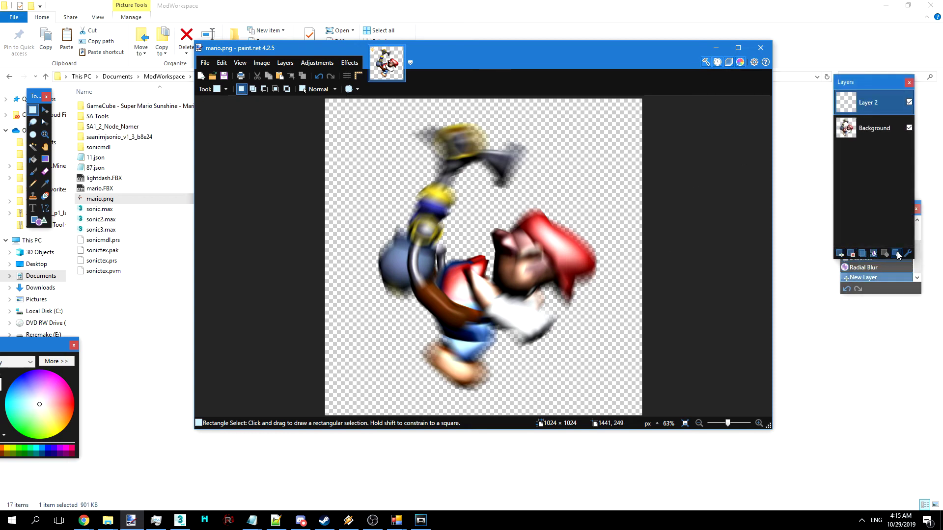
click(896, 253)
click(35, 159)
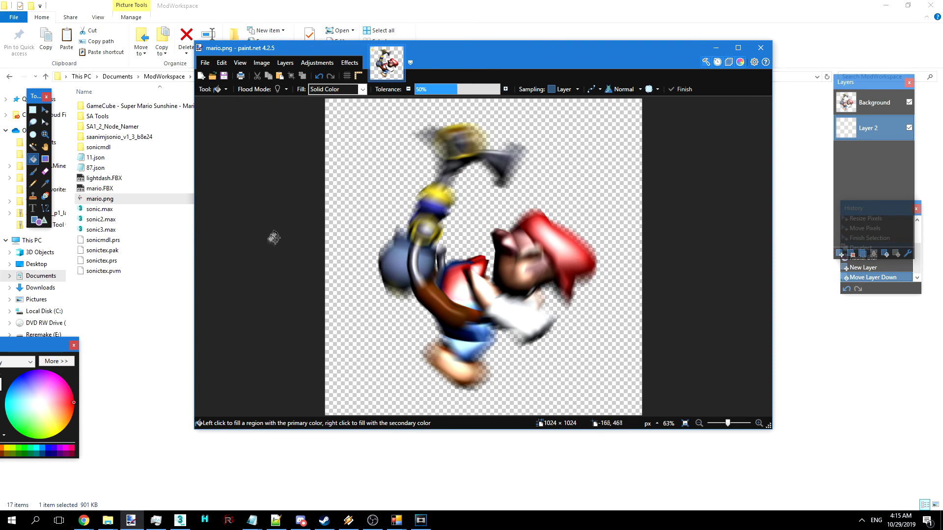
click(365, 196)
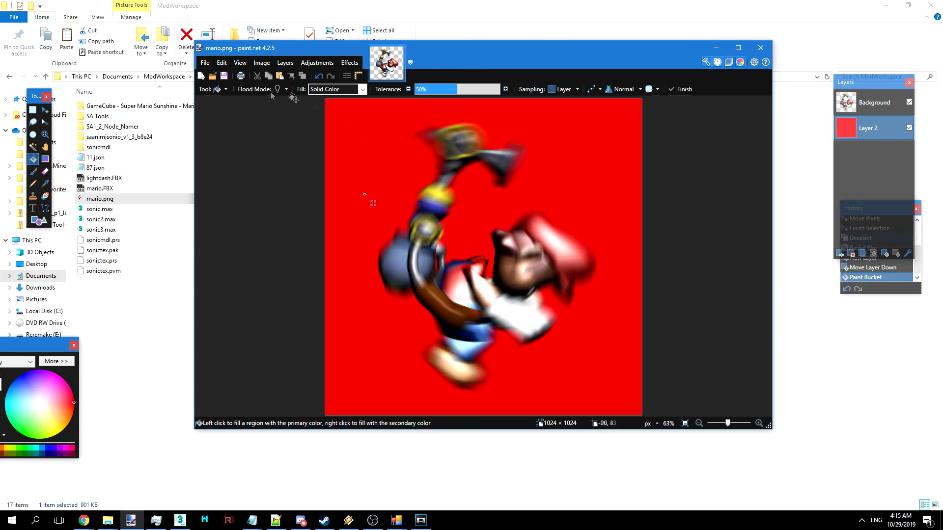
- Save the red-backed blurred Mario as PNG over mario.png, flattening its layers
click(205, 63)
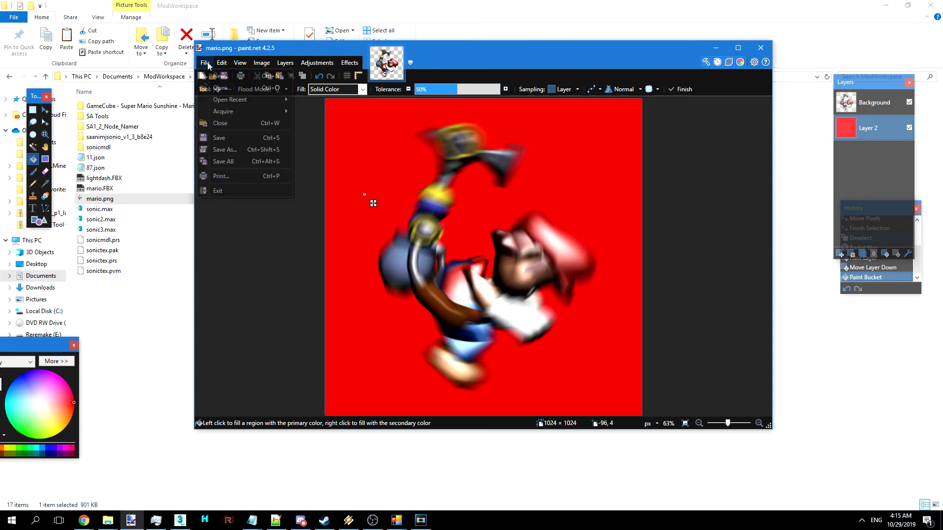
click(218, 150)
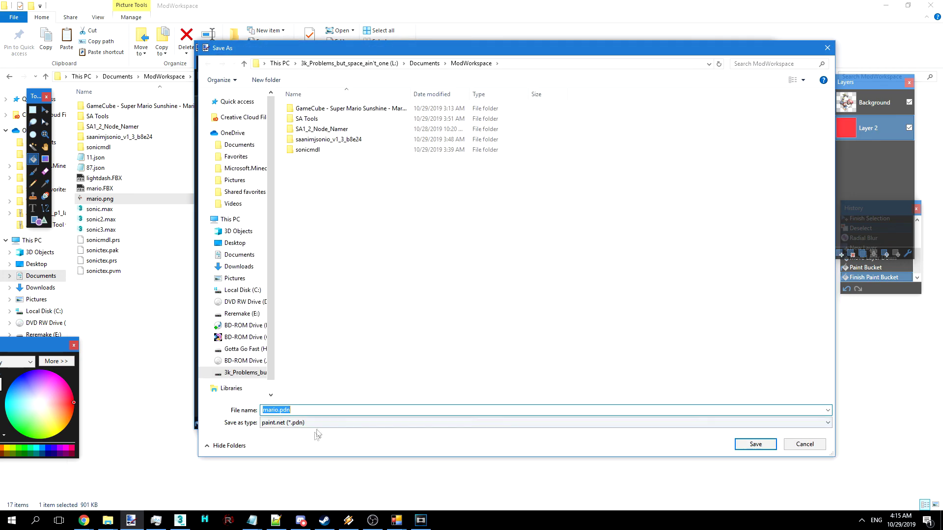
click(315, 423)
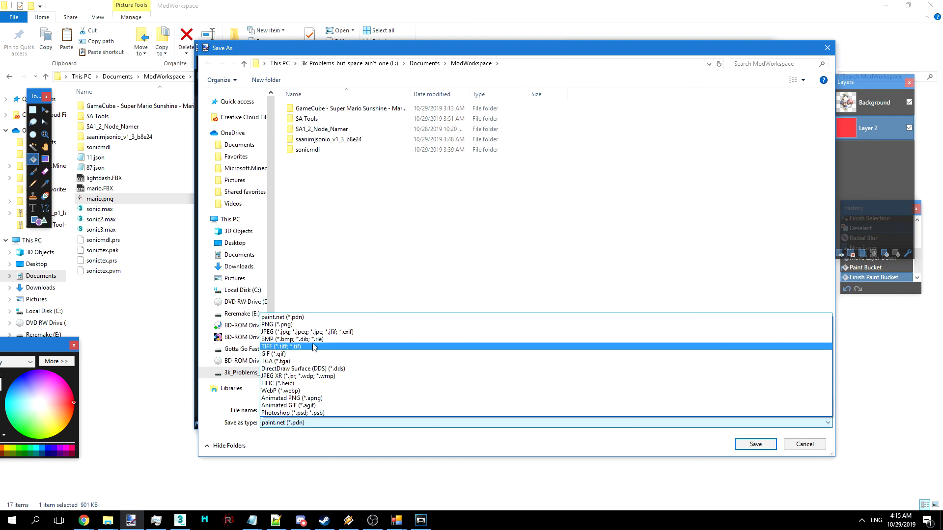
click(317, 324)
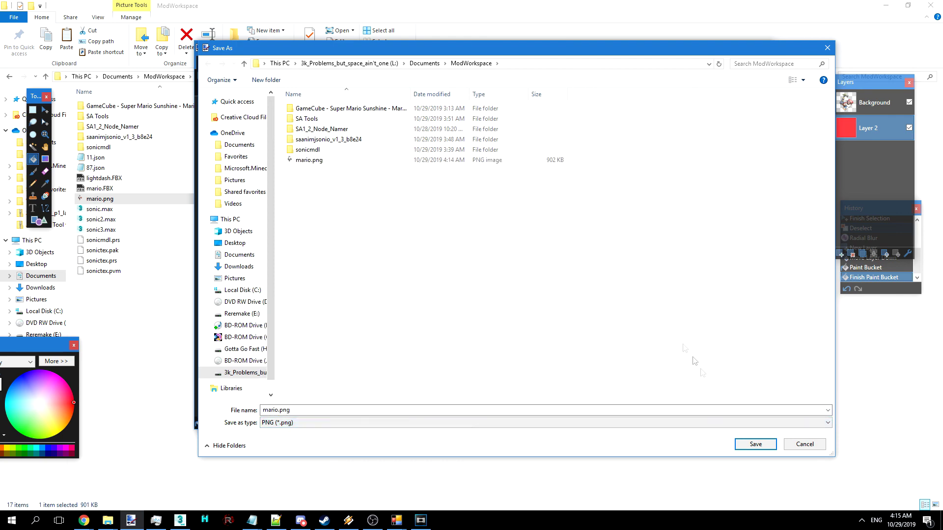
click(755, 444)
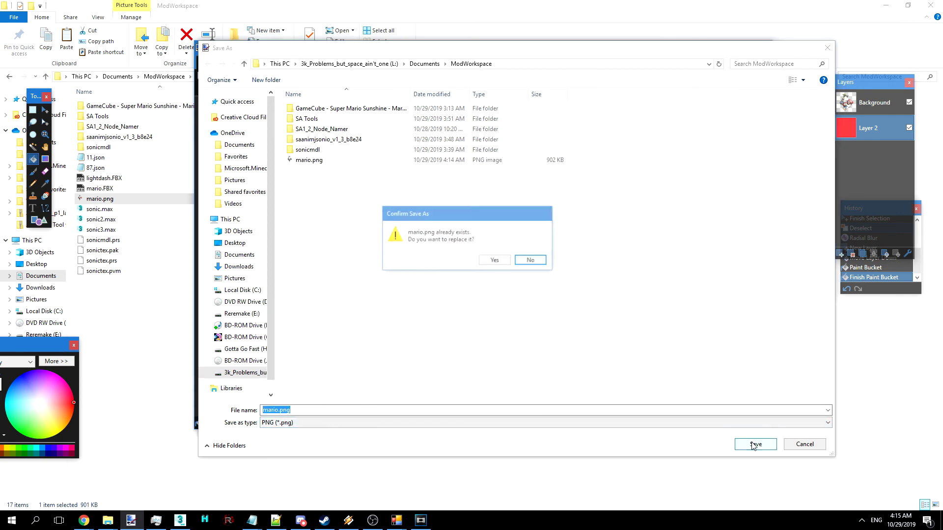
click(494, 261)
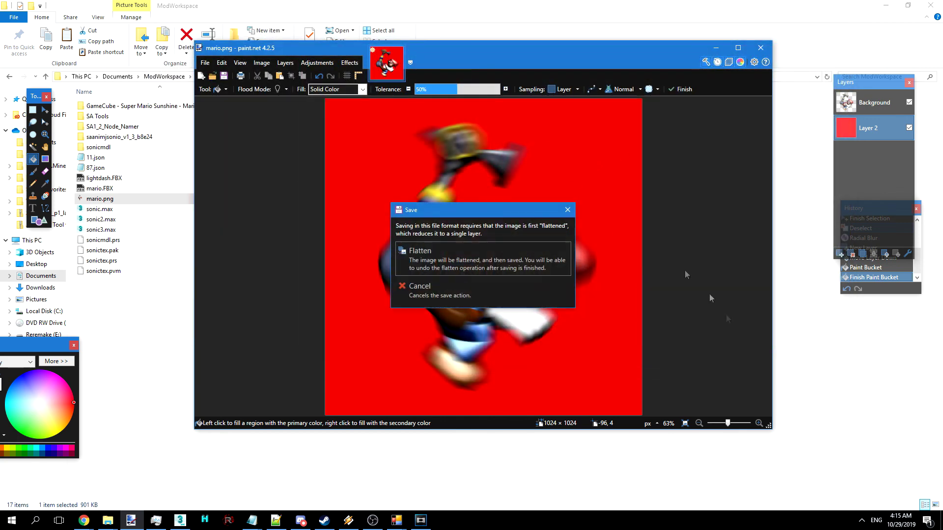
click(484, 259)
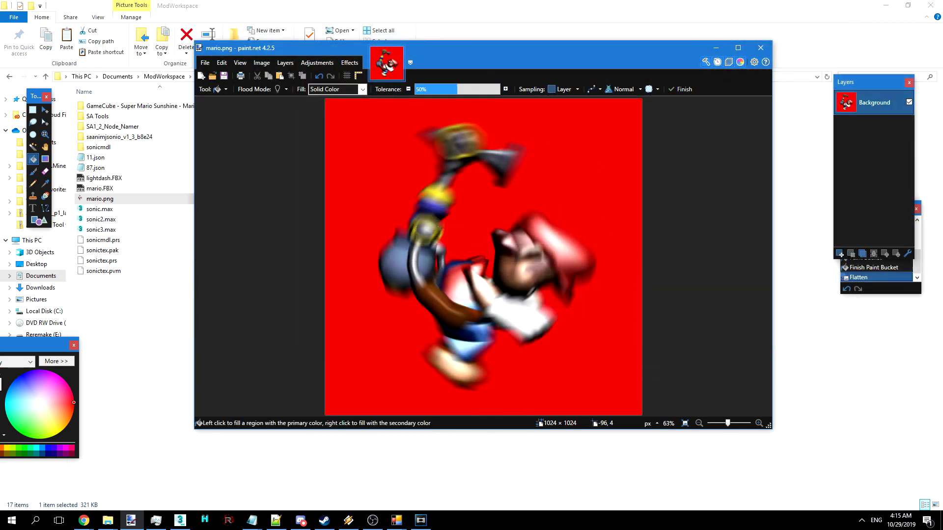